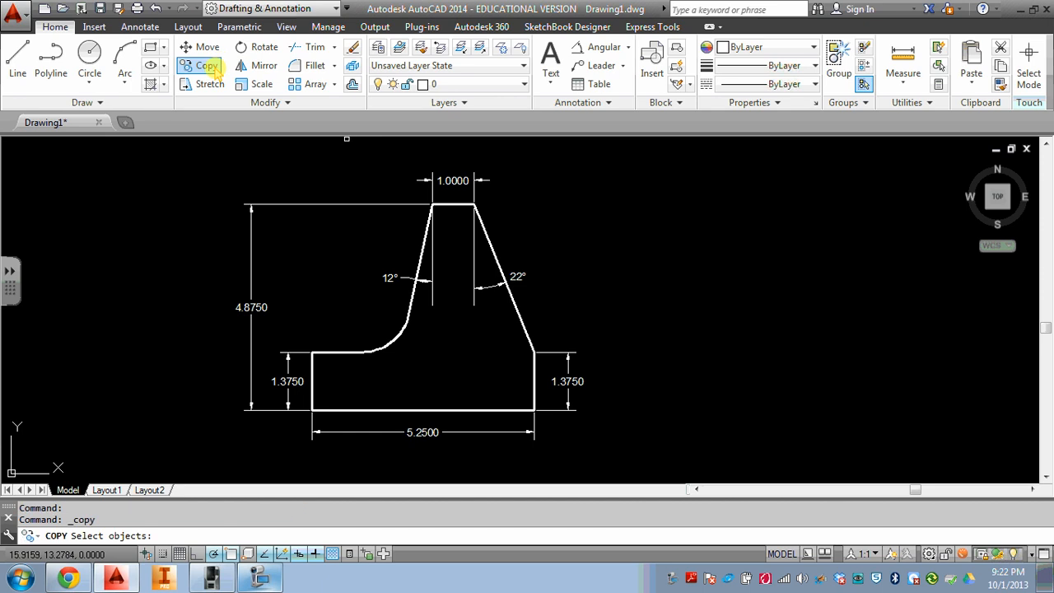
- Copy the entire profile together with all its dimensions to the empty area at its right
{"action": "left_click", "coordinate": [605, 164]}
{"action": "left_click", "coordinate": [188, 456]}
{"action": "key", "text": "Return"}
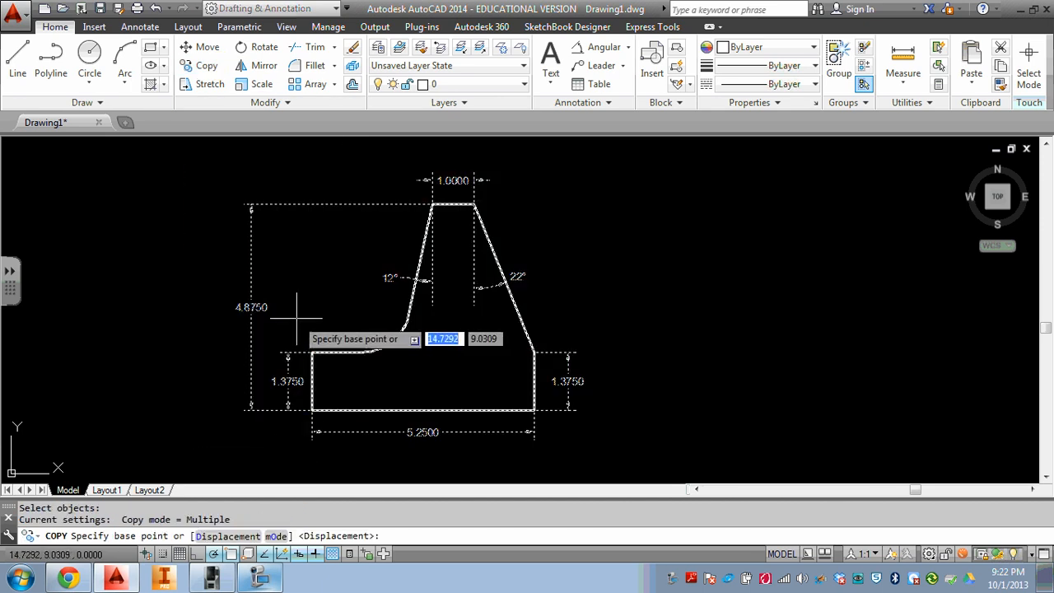
{"action": "left_click", "coordinate": [296, 317]}
{"action": "scroll", "coordinate": [462, 337], "scroll_direction": "up", "scroll_amount": 3}
{"action": "scroll", "coordinate": [577, 317], "scroll_direction": "down", "scroll_amount": 3}
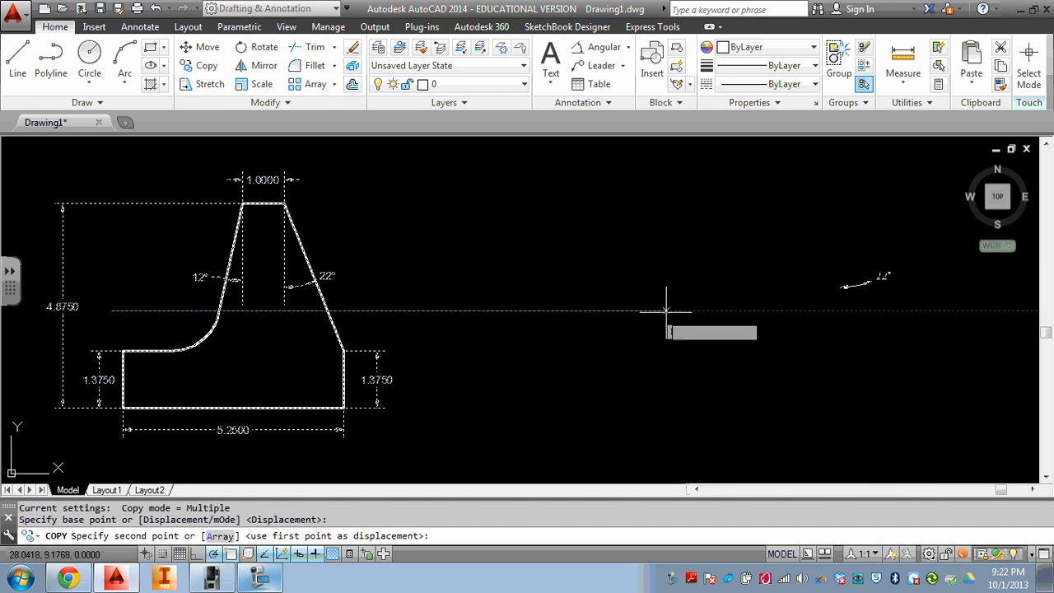
{"action": "left_click", "coordinate": [830, 309]}
{"action": "middle_click_drag", "start_coordinate": [767, 290], "coordinate": [231, 303]}
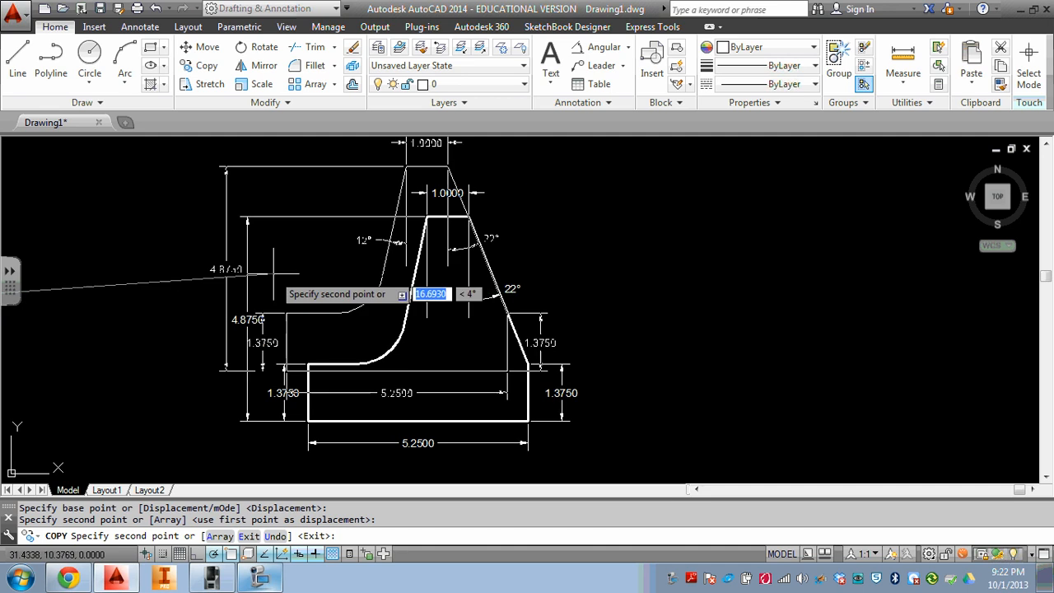
{"action": "right_click", "coordinate": [275, 272]}
{"action": "left_click", "coordinate": [317, 285]}
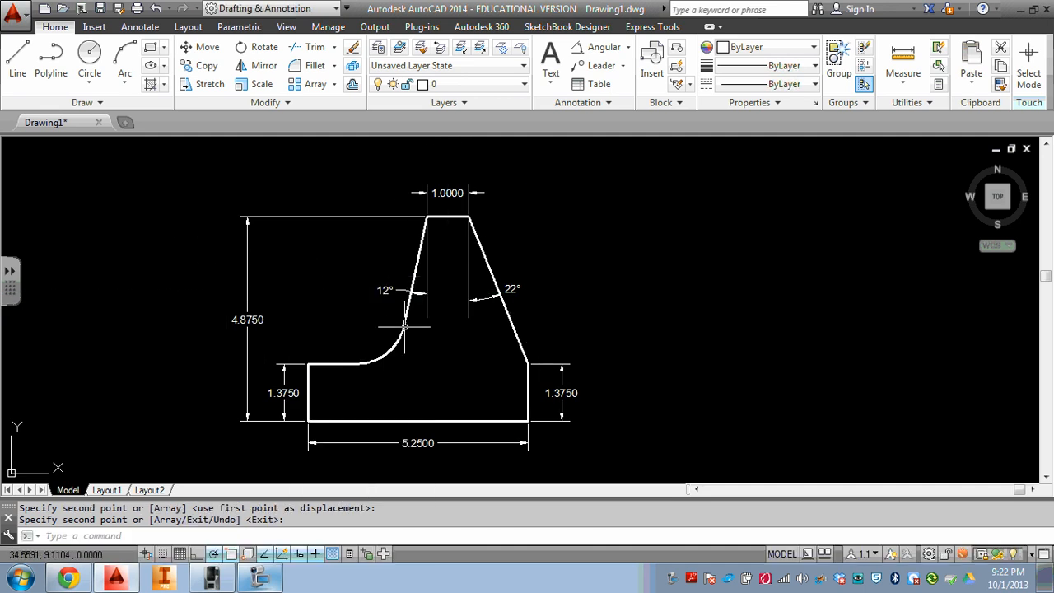
- Extend the two vertical angle reference lines up to the profile's top edge
{"action": "scroll", "coordinate": [256, 295], "scroll_direction": "down", "scroll_amount": 3}
{"action": "scroll", "coordinate": [425, 315], "scroll_direction": "up", "scroll_amount": 6}
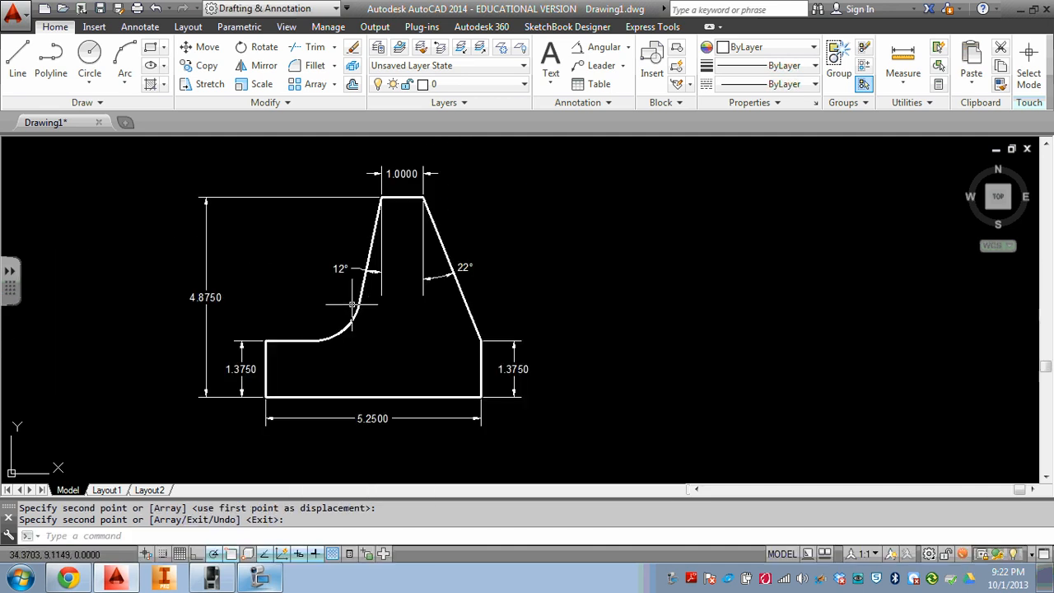
{"action": "scroll", "coordinate": [352, 293], "scroll_direction": "down", "scroll_amount": 2}
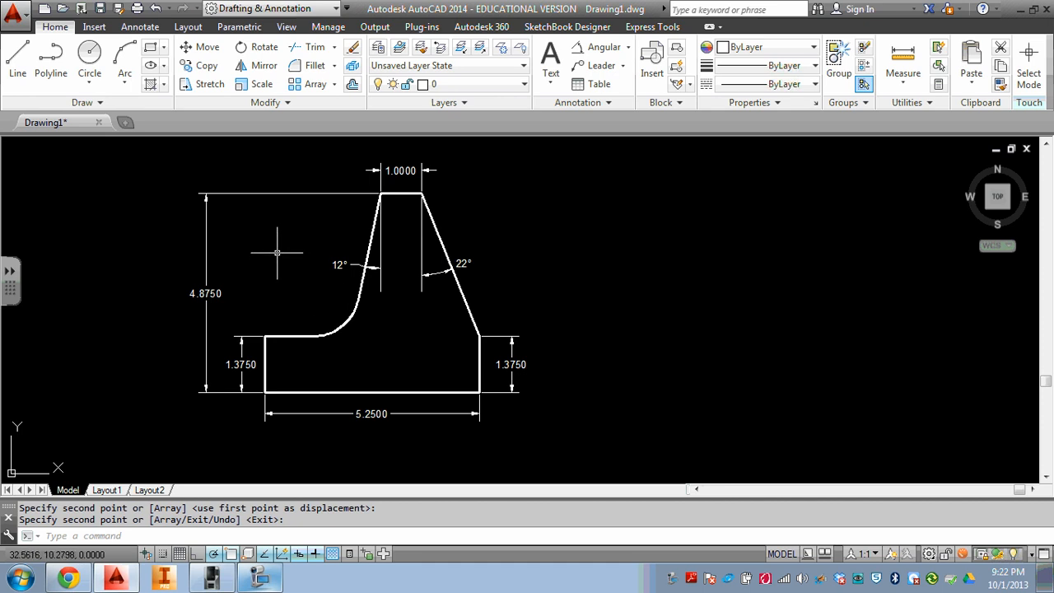
{"action": "scroll", "coordinate": [387, 187], "scroll_direction": "down", "scroll_amount": 4}
{"action": "scroll", "coordinate": [404, 187], "scroll_direction": "up", "scroll_amount": 10}
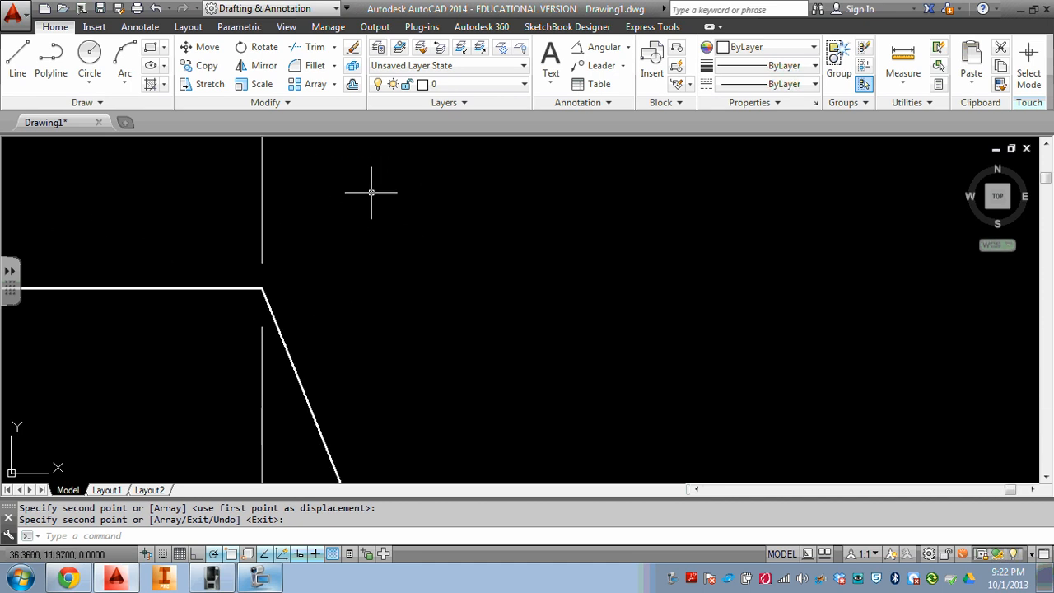
{"action": "scroll", "coordinate": [261, 211], "scroll_direction": "down", "scroll_amount": 2}
{"action": "middle_click_drag", "start_coordinate": [261, 212], "coordinate": [453, 252]}
{"action": "scroll", "coordinate": [453, 253], "scroll_direction": "down", "scroll_amount": 2}
{"action": "scroll", "coordinate": [299, 279], "scroll_direction": "up", "scroll_amount": 2}
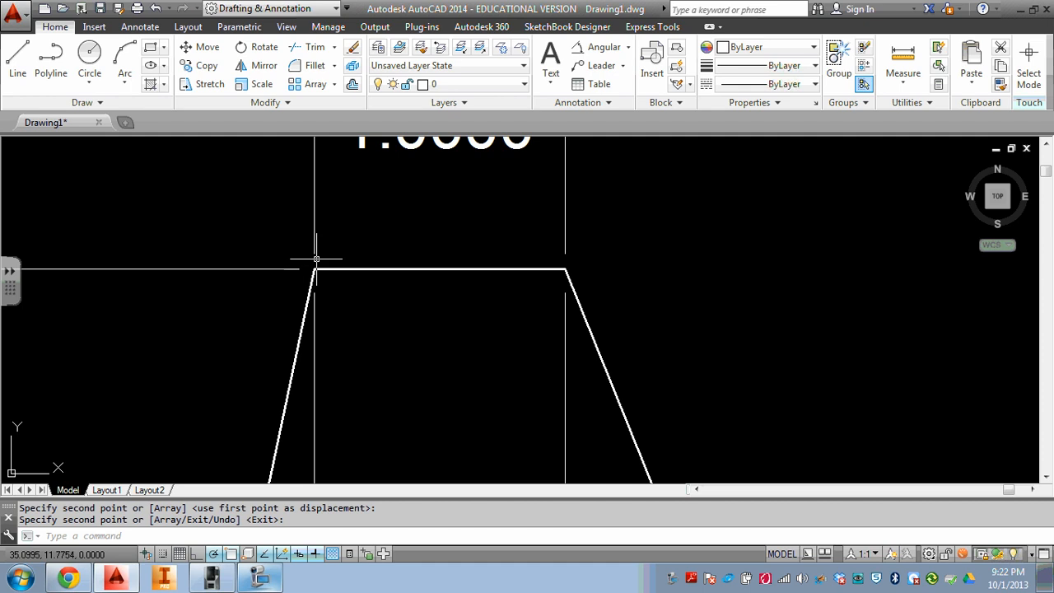
{"action": "left_click", "coordinate": [334, 48]}
{"action": "left_click", "coordinate": [309, 101]}
{"action": "left_click_drag", "start_coordinate": [479, 242], "coordinate": [459, 320]}
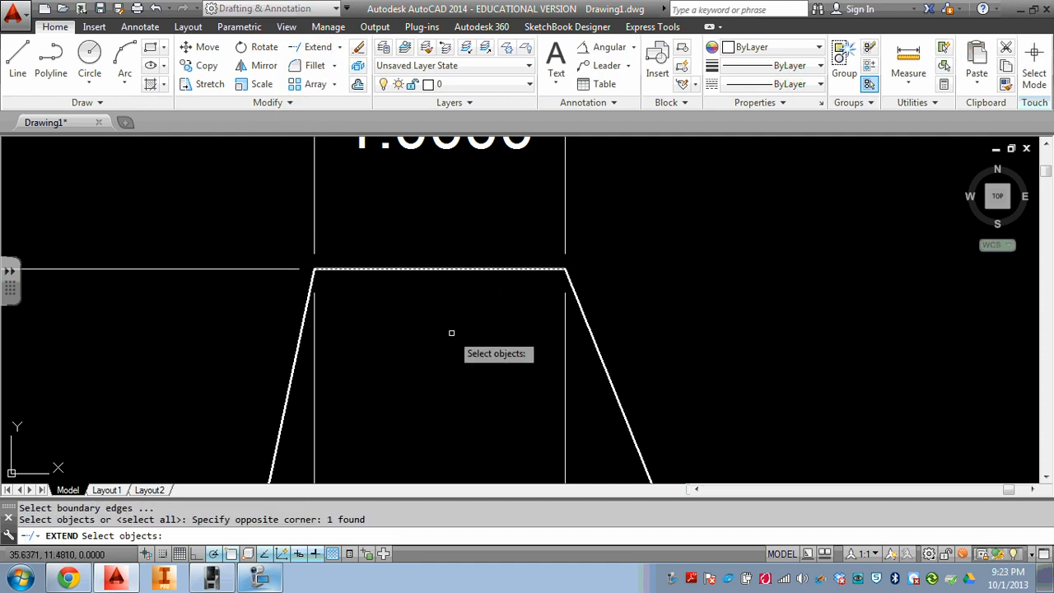
{"action": "key", "text": "Return"}
{"action": "left_click_drag", "start_coordinate": [576, 328], "coordinate": [553, 358]}
{"action": "left_click_drag", "start_coordinate": [357, 337], "coordinate": [327, 355]}
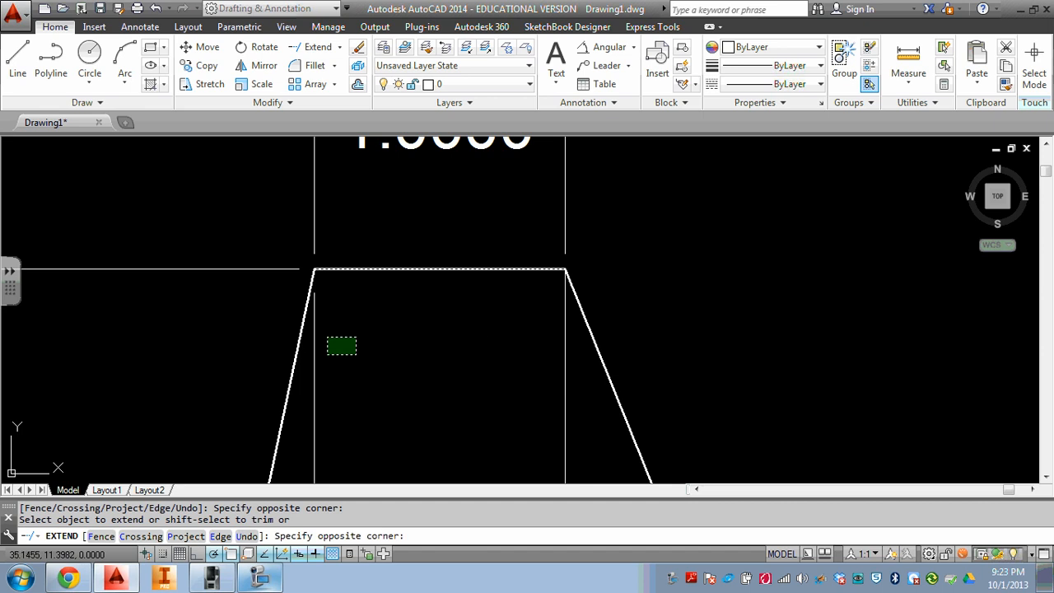
{"action": "left_click", "coordinate": [327, 355]}
{"action": "right_click", "coordinate": [340, 313]}
{"action": "left_click", "coordinate": [391, 357]}
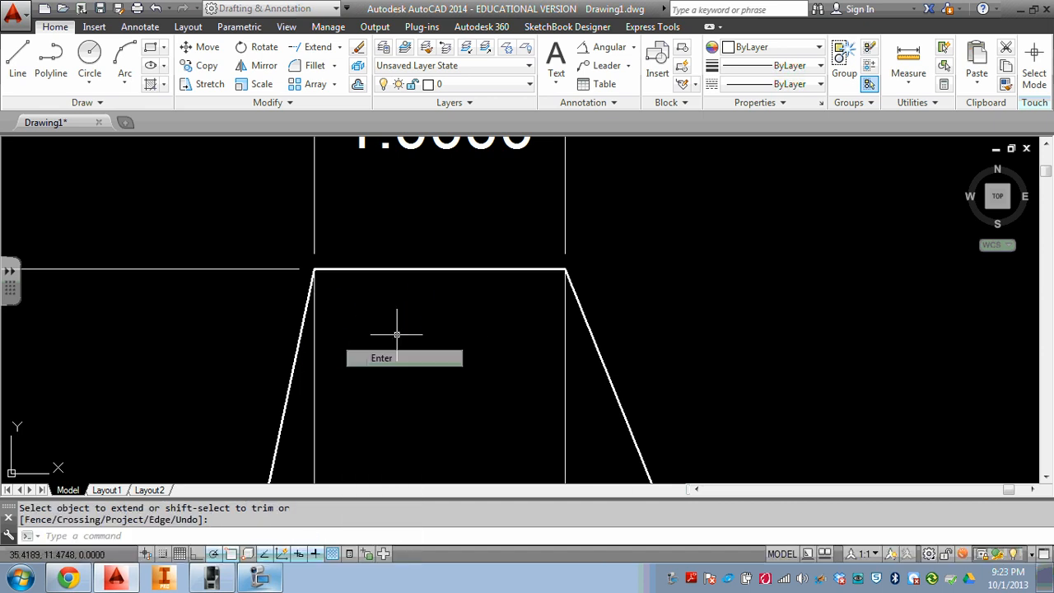
{"action": "left_click", "coordinate": [350, 236]}
{"action": "left_click", "coordinate": [283, 296]}
{"action": "left_click", "coordinate": [314, 268]}
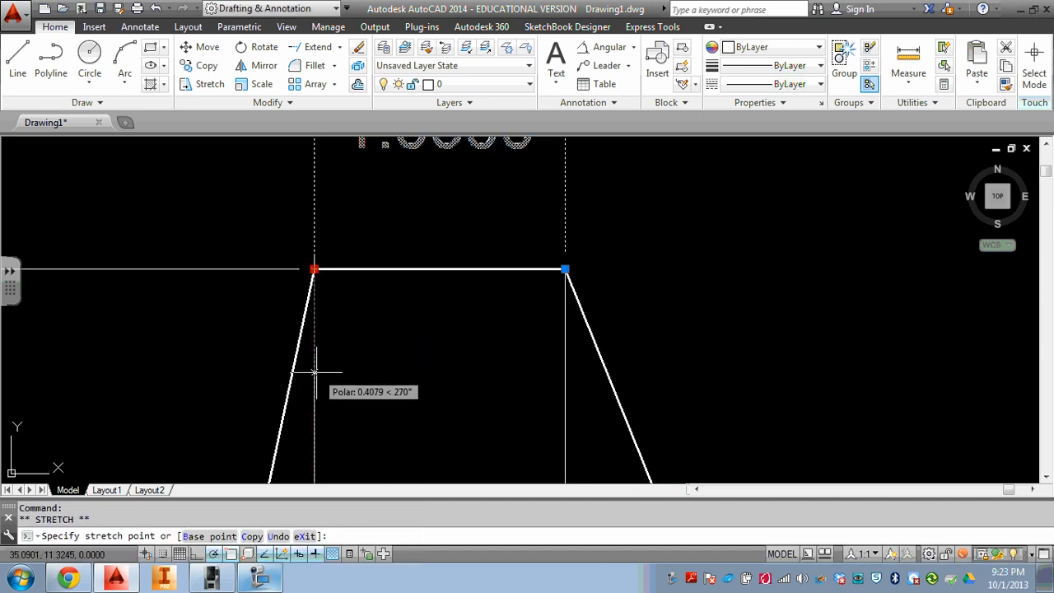
{"action": "key", "text": "Escape"}
{"action": "key", "text": "Escape"}
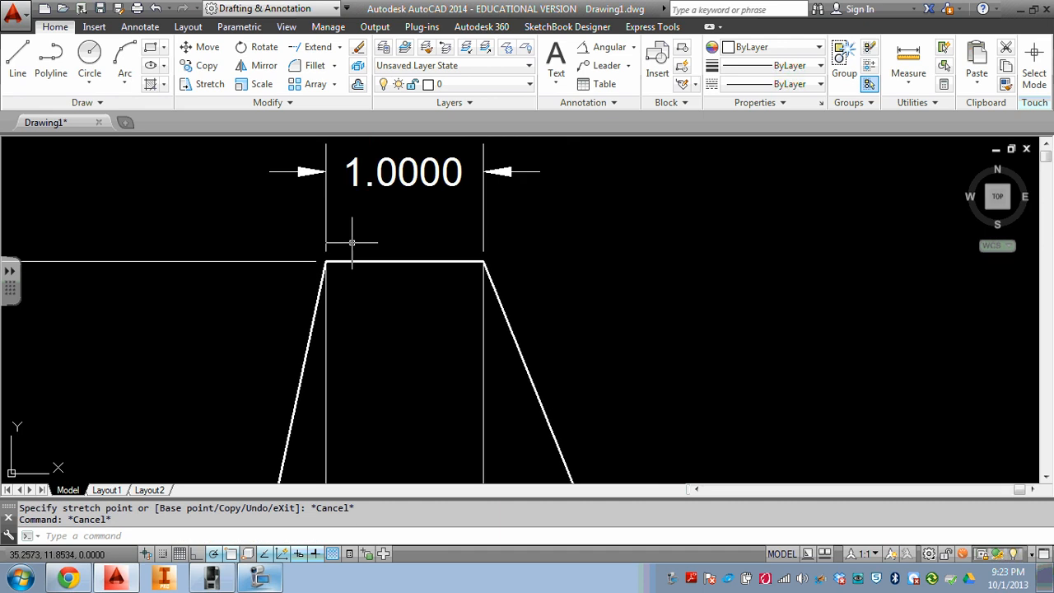
- Fillet both corners at the top of the profile with a radius of 0.25
{"action": "scroll", "coordinate": [352, 243], "scroll_direction": "down", "scroll_amount": 1}
{"action": "scroll", "coordinate": [359, 228], "scroll_direction": "up", "scroll_amount": 1}
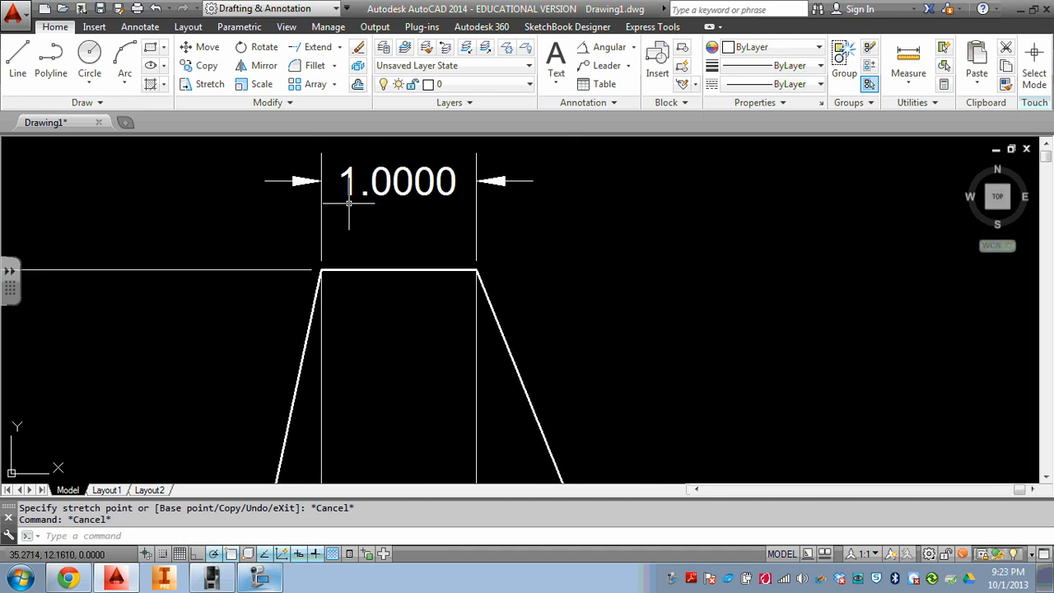
{"action": "left_click", "coordinate": [323, 65]}
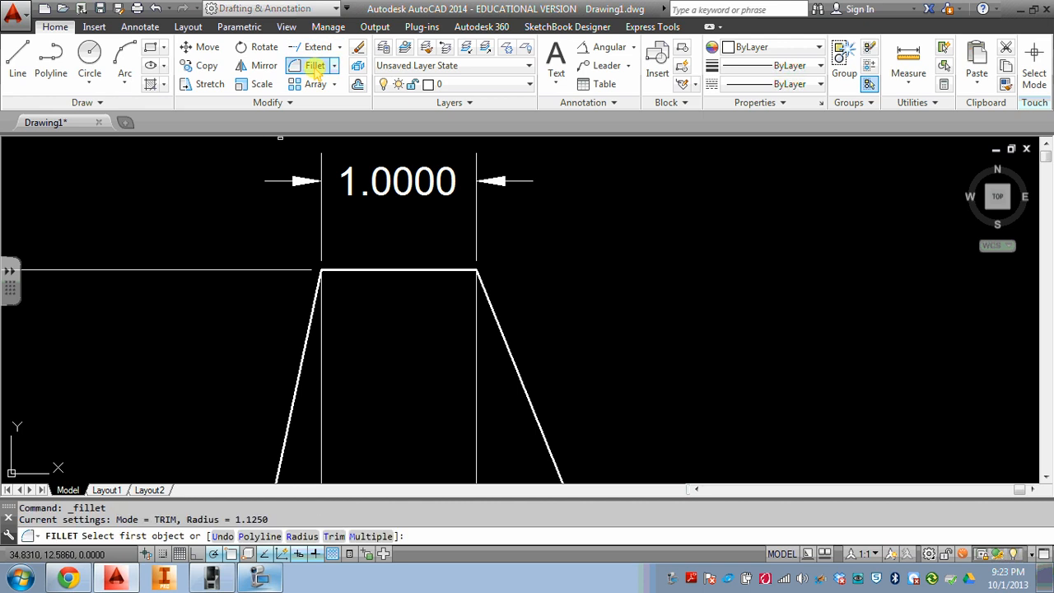
{"action": "left_click", "coordinate": [305, 535]}
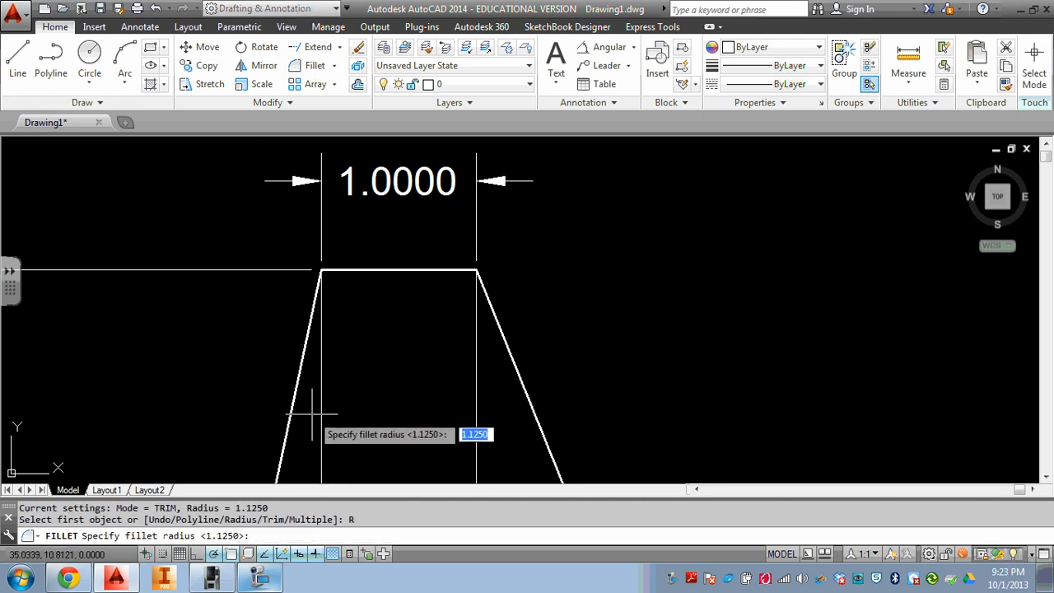
{"action": "key", "text": "Return"}
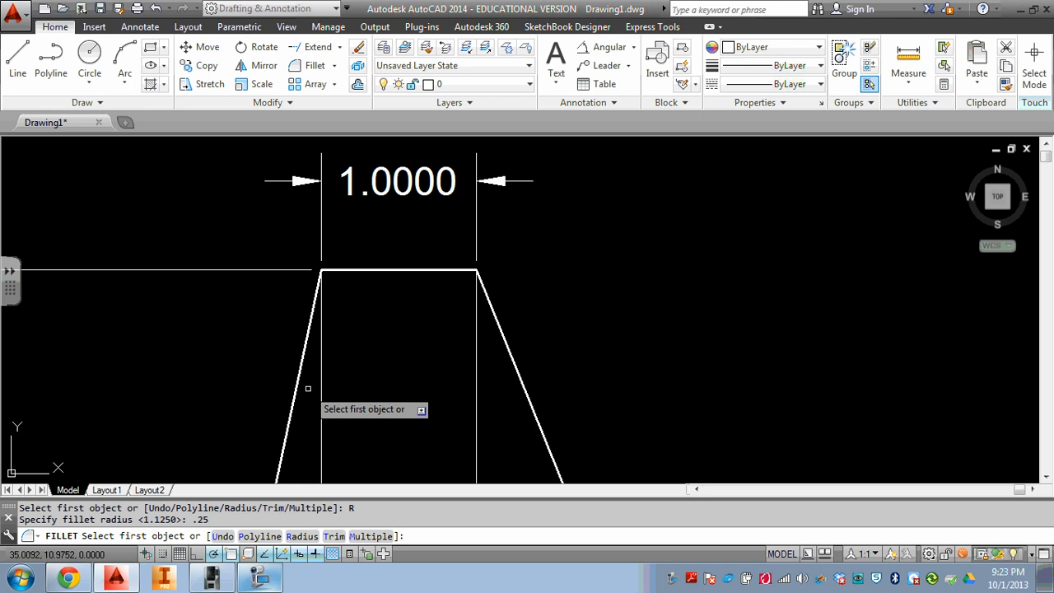
{"action": "left_click", "coordinate": [311, 317]}
{"action": "left_click", "coordinate": [342, 269]}
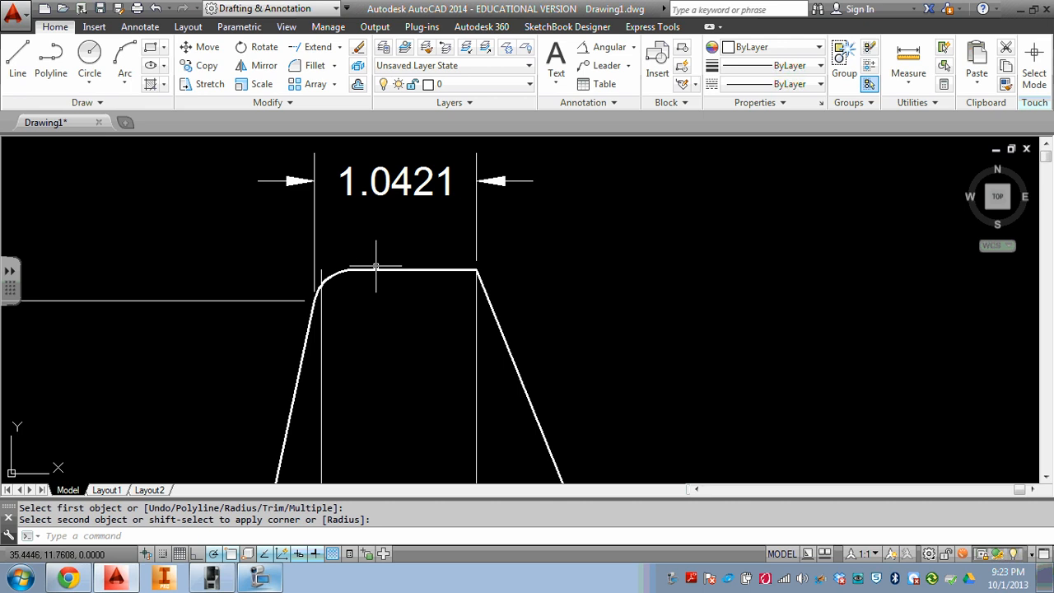
{"action": "key", "text": "Return"}
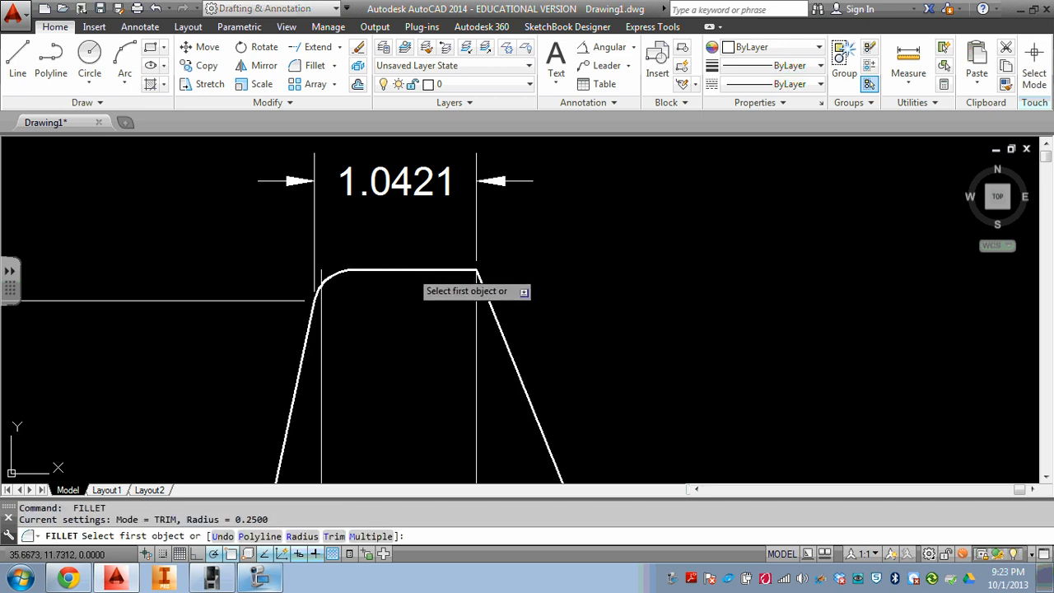
{"action": "left_click", "coordinate": [490, 305]}
{"action": "left_click", "coordinate": [468, 270]}
{"action": "key", "text": "Escape"}
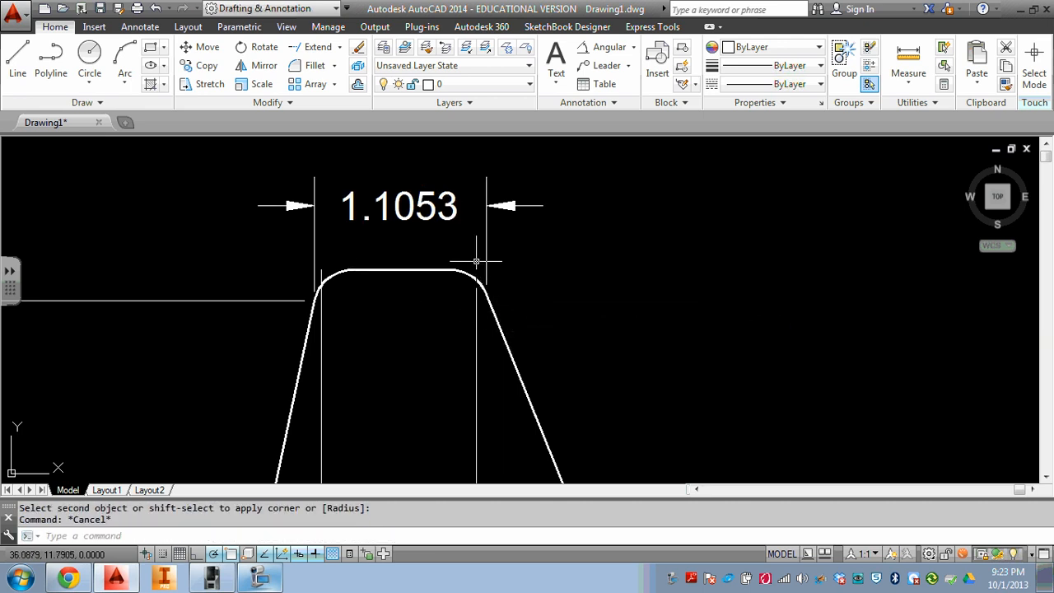
- Stretch both extension origins of the top width dimension to the upper ends of the two vertical reference lines
{"action": "left_click", "coordinate": [476, 262]}
{"action": "left_click", "coordinate": [487, 294]}
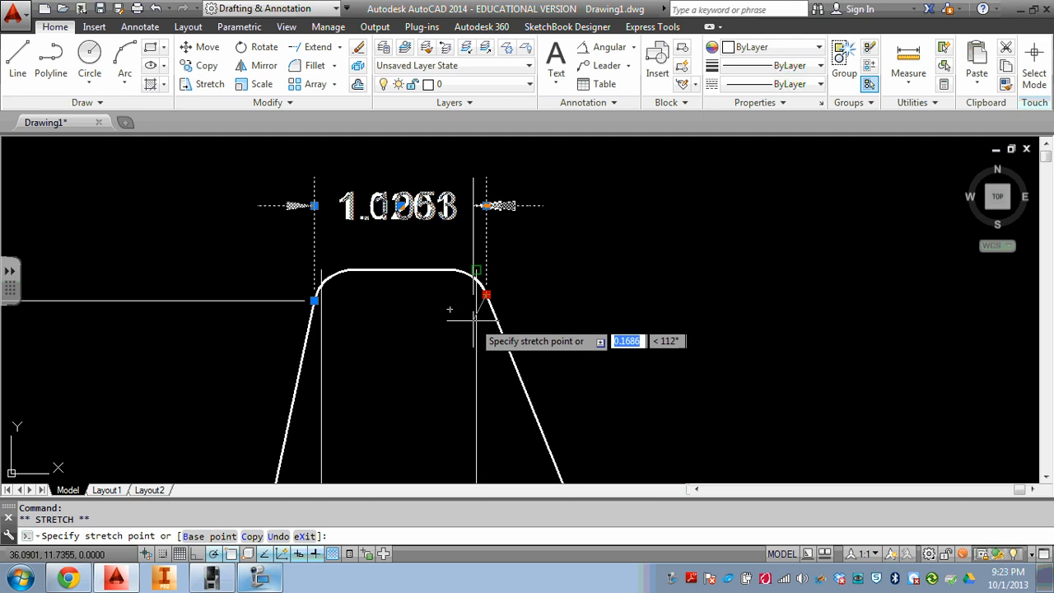
{"action": "left_click", "coordinate": [476, 270]}
{"action": "left_click", "coordinate": [321, 271]}
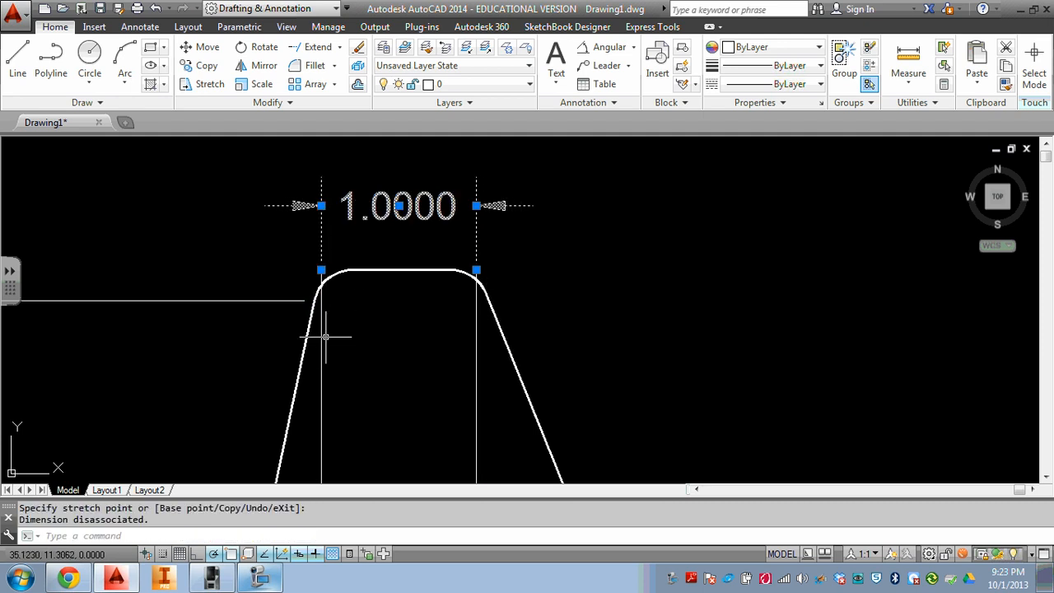
{"action": "key", "text": "Escape"}
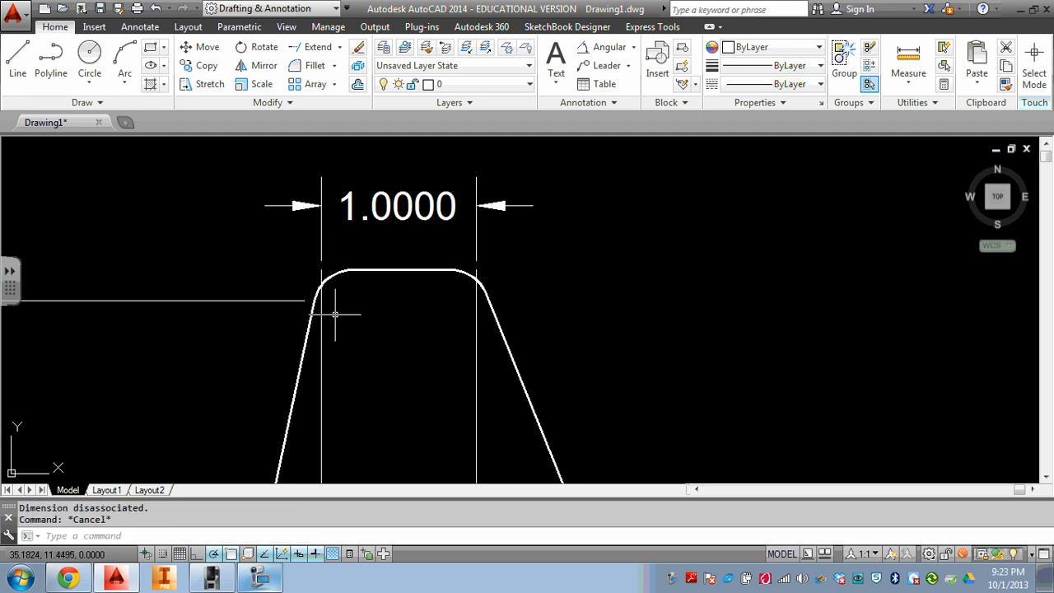
- Fillet the lower right corner of the base with the 0.25 radius
{"action": "scroll", "coordinate": [336, 314], "scroll_direction": "down", "scroll_amount": 6}
{"action": "scroll", "coordinate": [381, 208], "scroll_direction": "up", "scroll_amount": 4}
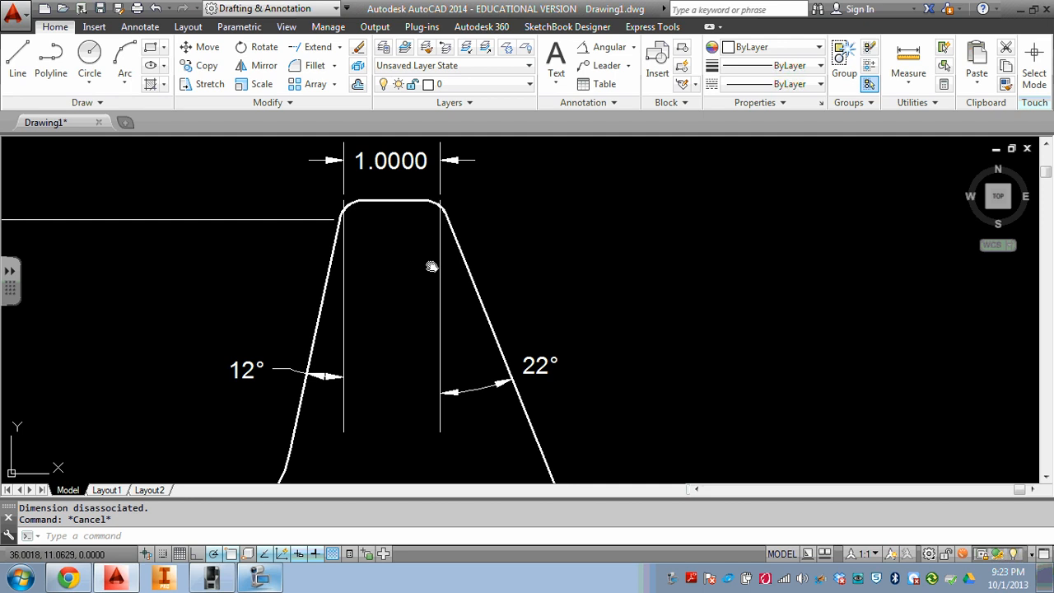
{"action": "middle_click_drag", "start_coordinate": [432, 267], "coordinate": [398, 216]}
{"action": "middle_click_drag", "start_coordinate": [487, 334], "coordinate": [408, 183]}
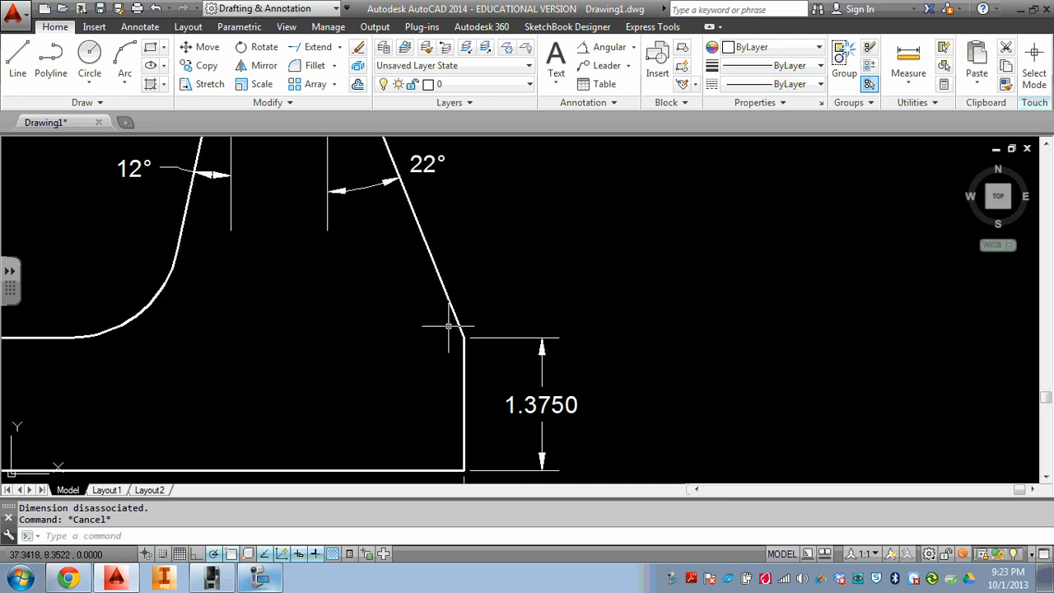
{"action": "middle_click_drag", "start_coordinate": [461, 386], "coordinate": [454, 276]}
{"action": "key", "text": "space"}
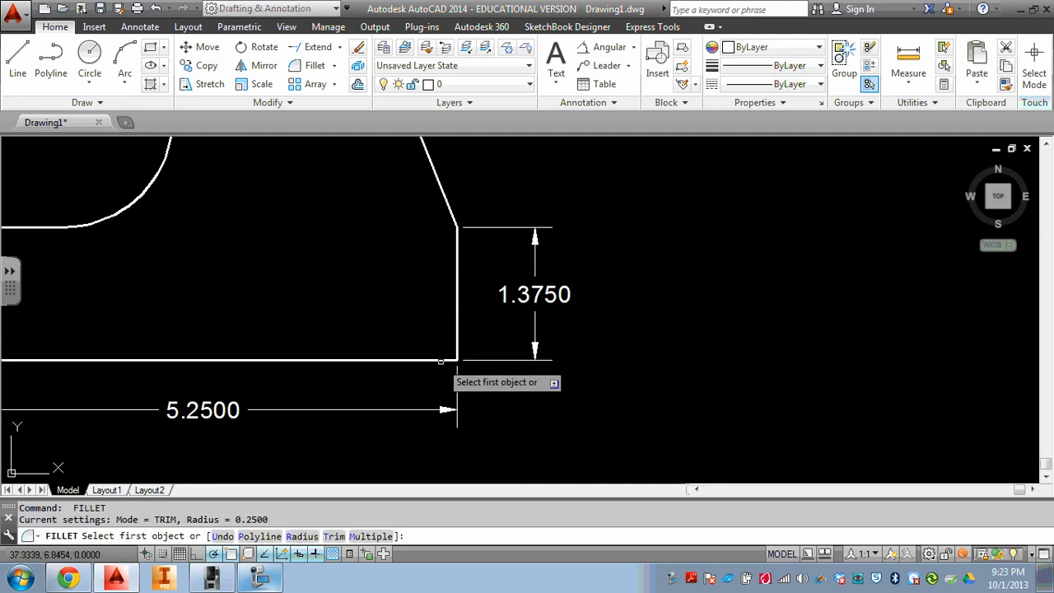
{"action": "key", "text": "Escape"}
{"action": "left_click", "coordinate": [315, 65]}
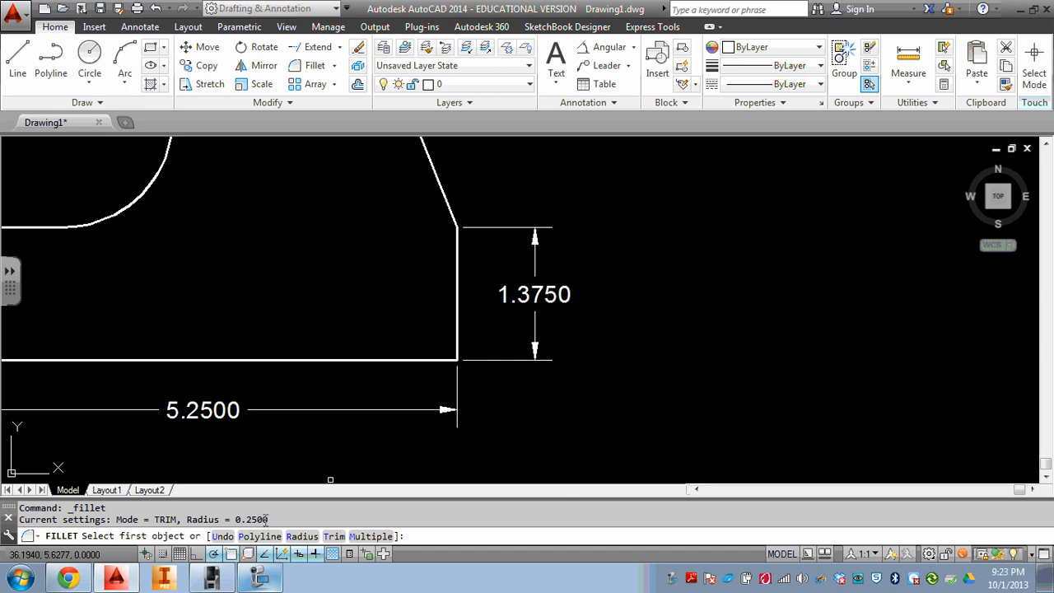
{"action": "left_click", "coordinate": [415, 360]}
{"action": "left_click", "coordinate": [459, 331]}
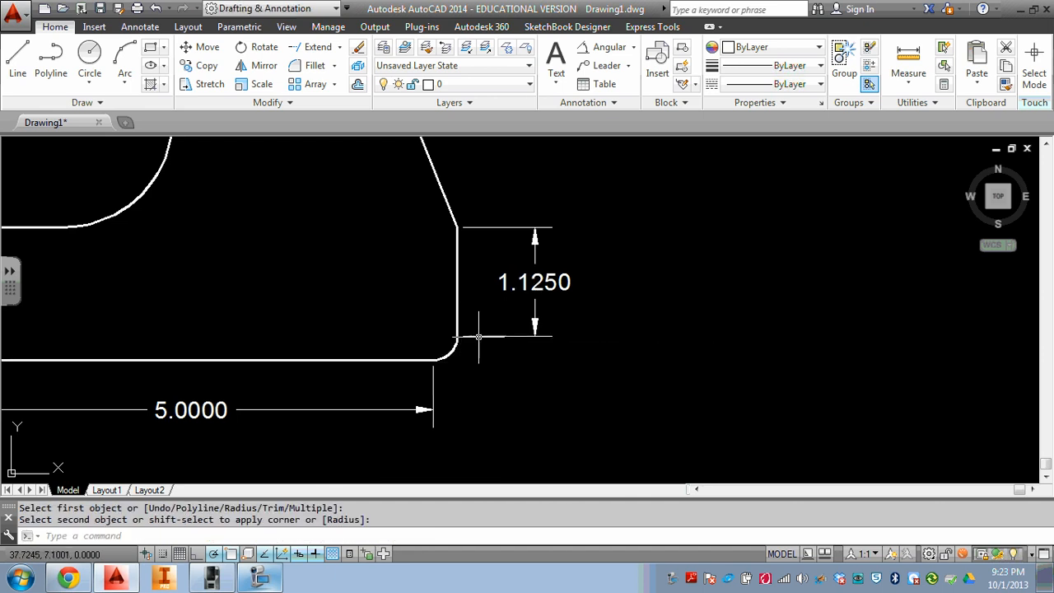
{"action": "key", "text": "Escape"}
- Stretch the right height dimension's lower origin to the bottom edge and the overall width dimension's right origin to the base's right edge
{"action": "left_click", "coordinate": [479, 336]}
{"action": "left_click", "coordinate": [457, 336]}
{"action": "left_click", "coordinate": [420, 360]}
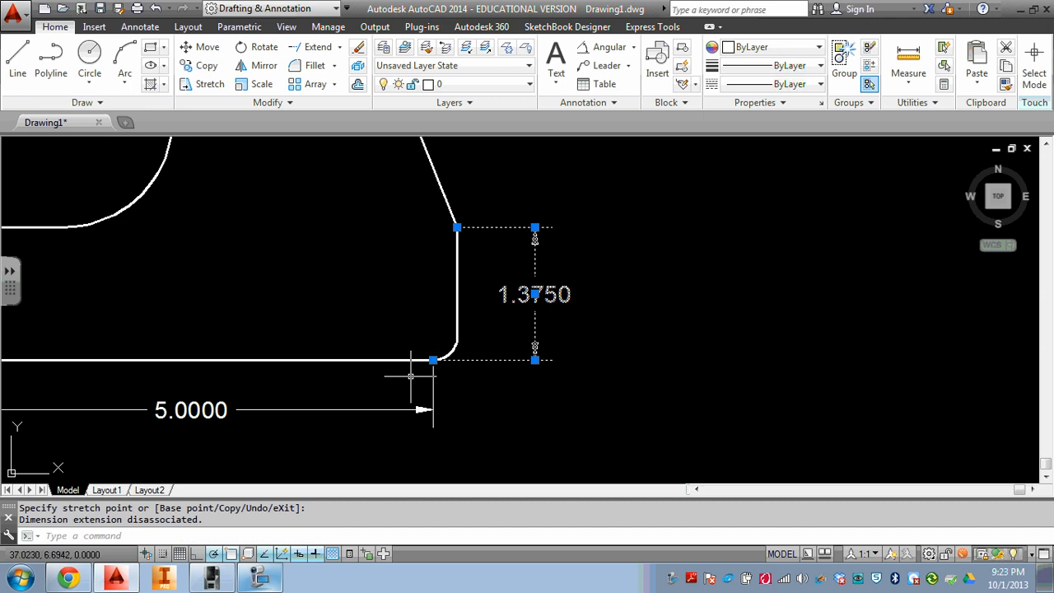
{"action": "key", "text": "Escape"}
{"action": "left_click", "coordinate": [423, 381]}
{"action": "left_click", "coordinate": [434, 409]}
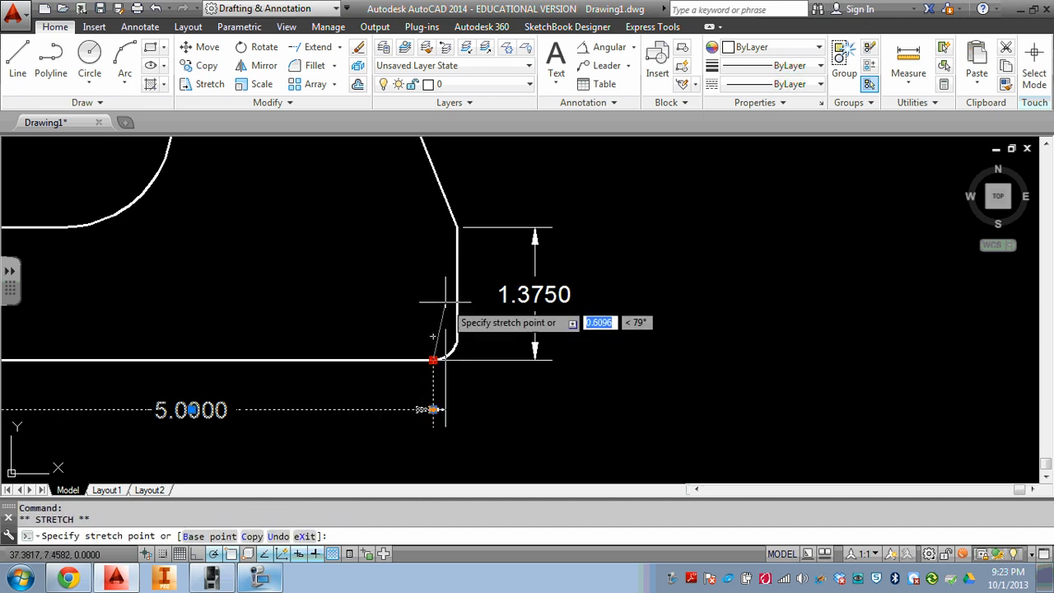
{"action": "left_click", "coordinate": [455, 345]}
{"action": "key", "text": "Escape"}
- Fillet the lower left and upper left corners of the base with the 0.25 radius
{"action": "scroll", "coordinate": [353, 318], "scroll_direction": "down", "scroll_amount": 3}
{"action": "scroll", "coordinate": [438, 323], "scroll_direction": "up", "scroll_amount": 2}
{"action": "scroll", "coordinate": [251, 320], "scroll_direction": "up", "scroll_amount": 2}
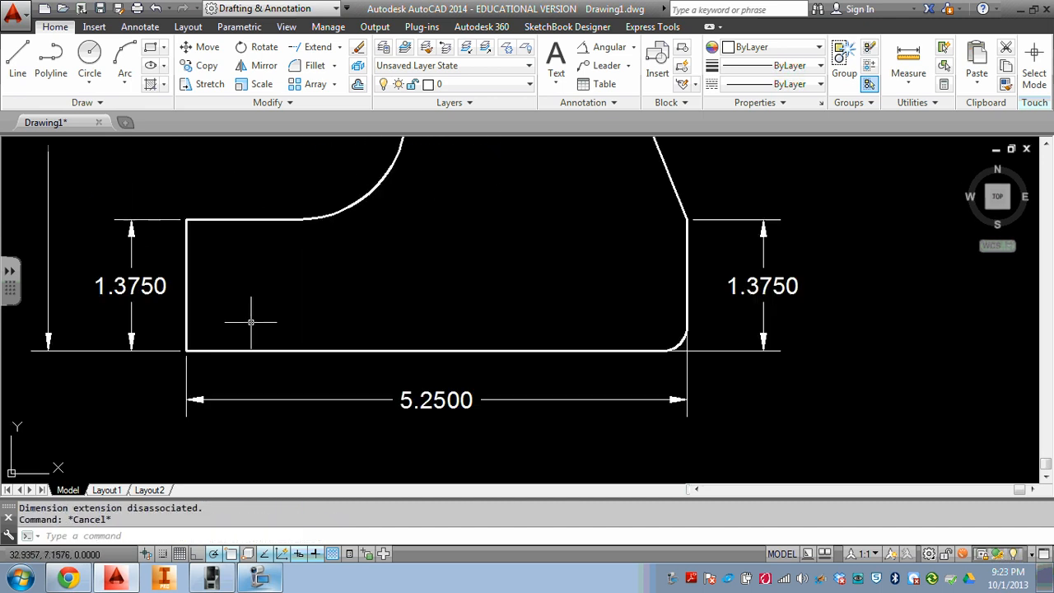
{"action": "middle_click_drag", "start_coordinate": [248, 318], "coordinate": [363, 320]}
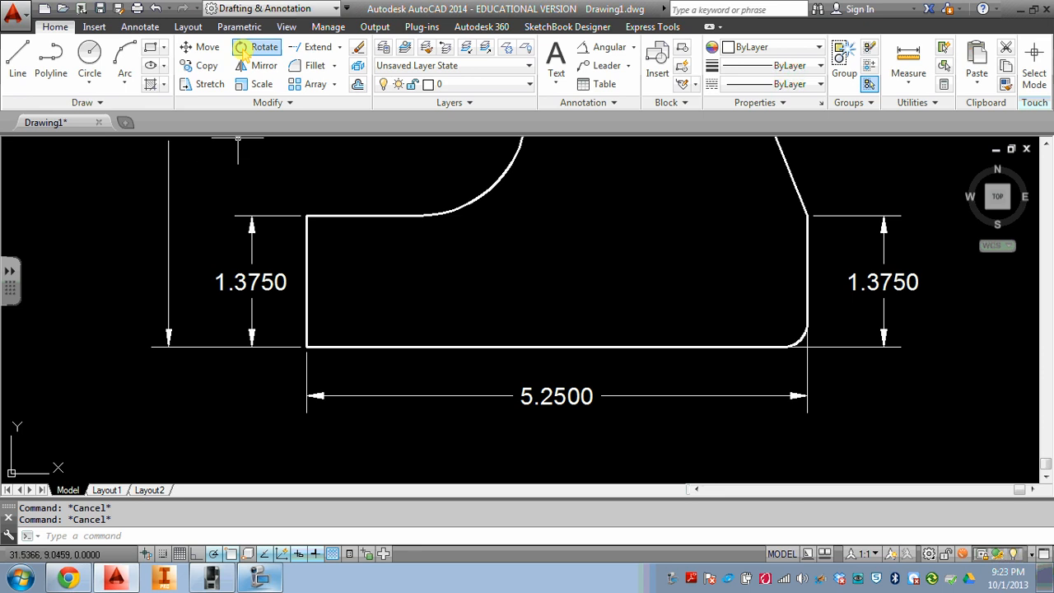
{"action": "left_click", "coordinate": [314, 66]}
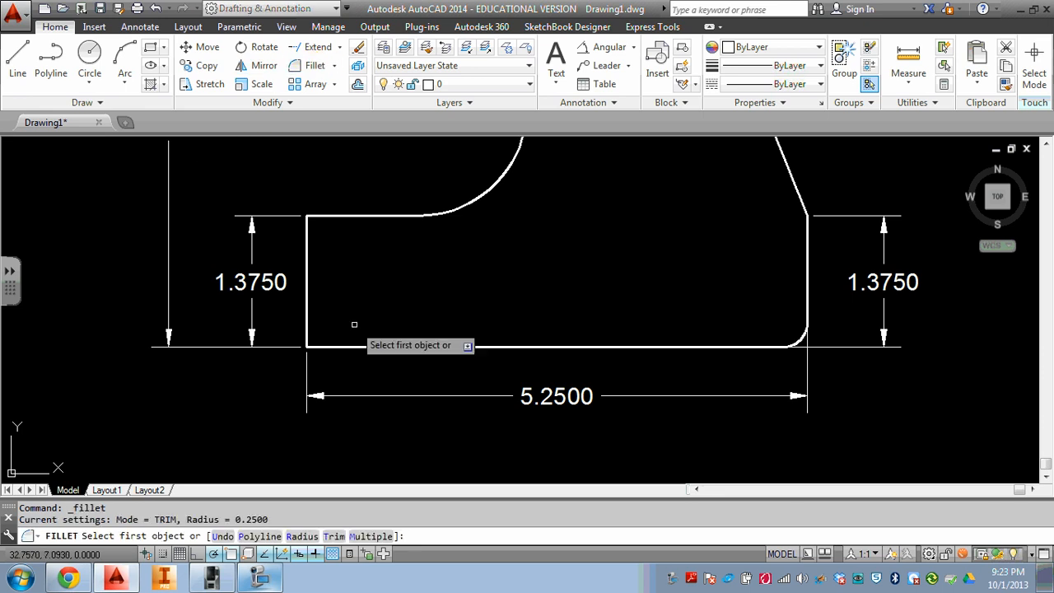
{"action": "left_click", "coordinate": [308, 330]}
{"action": "left_click", "coordinate": [356, 346]}
{"action": "key", "text": "Return"}
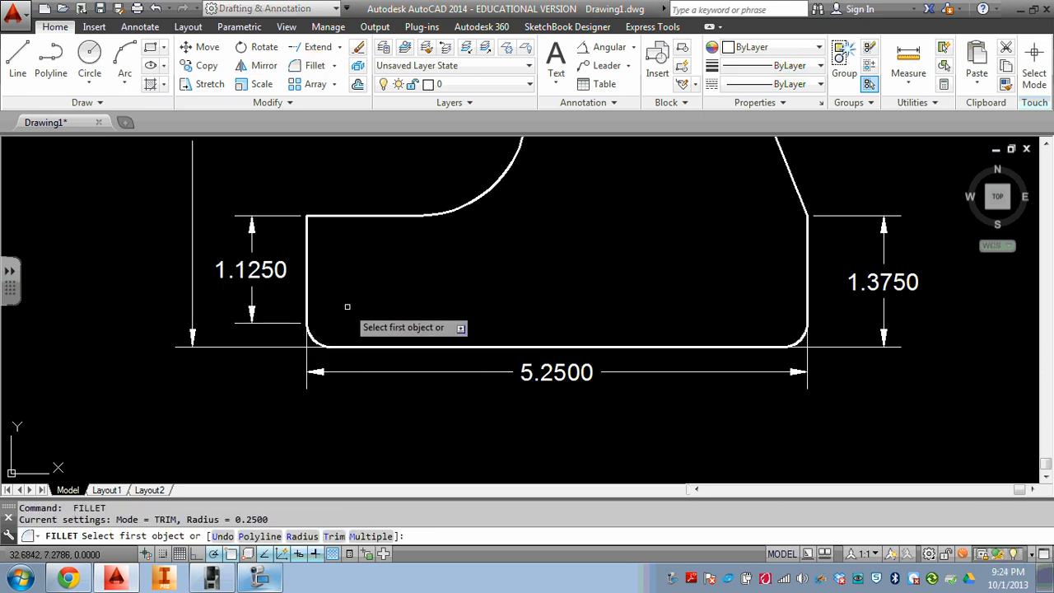
{"action": "left_click", "coordinate": [308, 263]}
{"action": "left_click", "coordinate": [332, 216]}
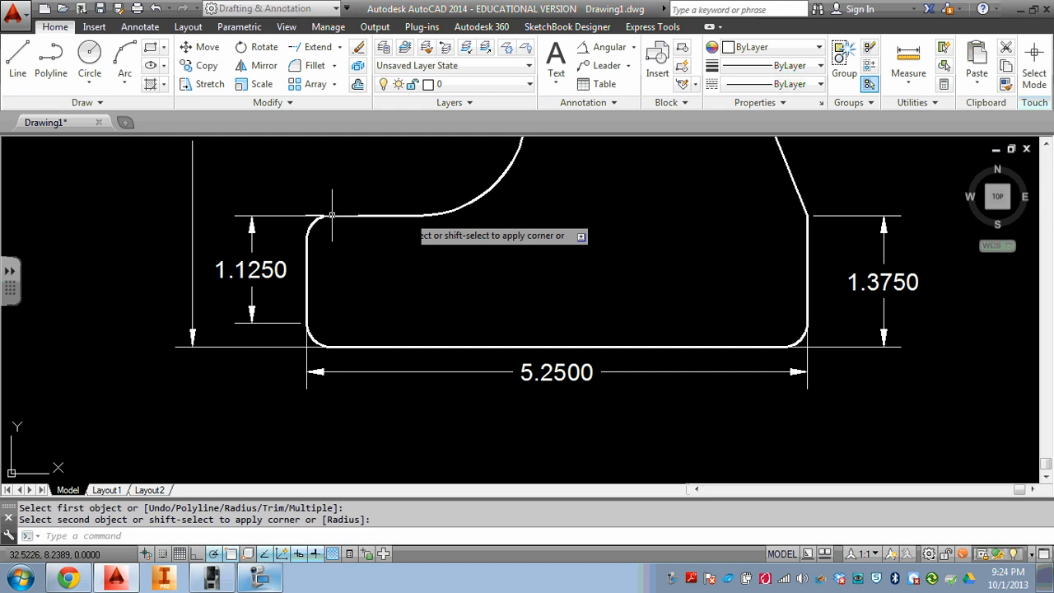
- Stretch the lower origin of the left base height dimension down to the bottom edge of the base
{"action": "key", "text": "Escape"}
{"action": "scroll", "coordinate": [330, 218], "scroll_direction": "up", "scroll_amount": 3}
{"action": "scroll", "coordinate": [267, 335], "scroll_direction": "up", "scroll_amount": 2}
{"action": "middle_click_drag", "start_coordinate": [266, 335], "coordinate": [292, 198]}
{"action": "scroll", "coordinate": [292, 198], "scroll_direction": "down", "scroll_amount": 2}
{"action": "left_click", "coordinate": [328, 285]}
{"action": "key", "text": "Escape"}
{"action": "left_click", "coordinate": [315, 285]}
{"action": "left_click", "coordinate": [303, 295]}
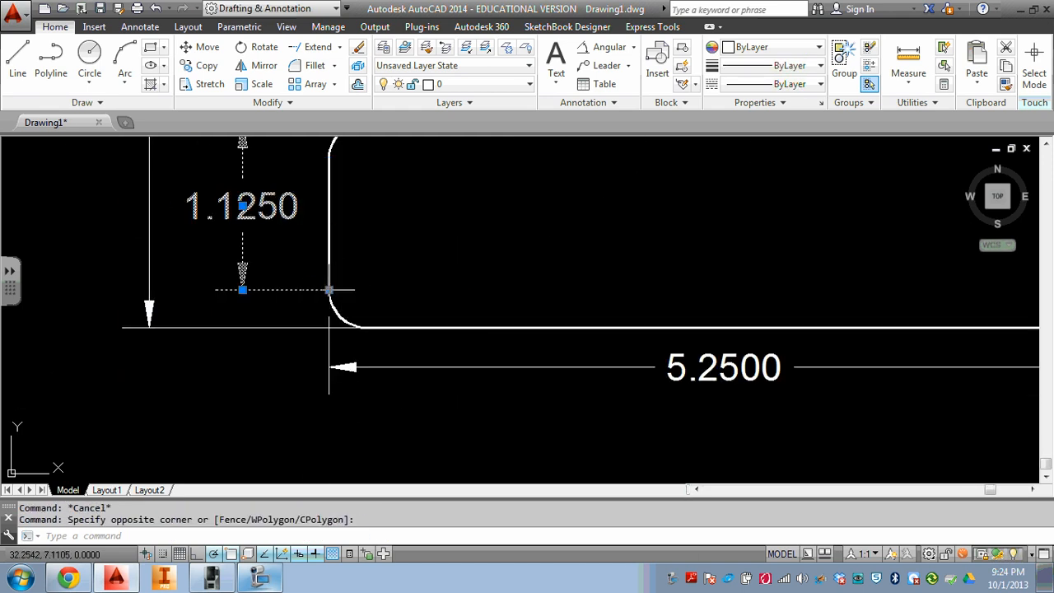
{"action": "left_click", "coordinate": [328, 289]}
{"action": "left_click", "coordinate": [379, 327]}
{"action": "key", "text": "Escape"}
{"action": "scroll", "coordinate": [447, 334], "scroll_direction": "down", "scroll_amount": 2}
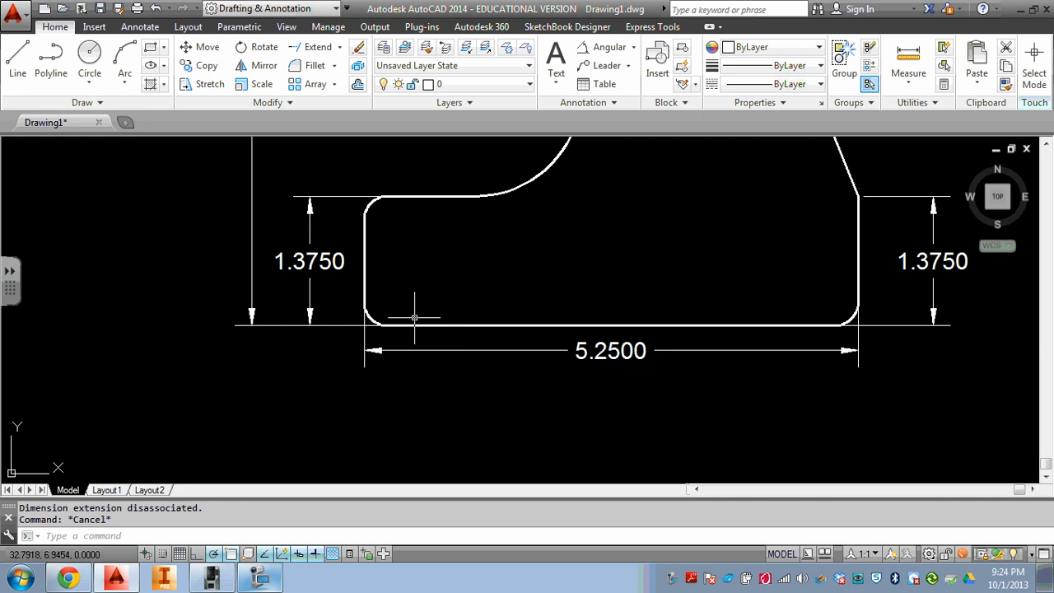
- Examine the filleted profile and its dimensions from the top down to the base
{"action": "middle_click_drag", "start_coordinate": [388, 327], "coordinate": [360, 347]}
{"action": "scroll", "coordinate": [383, 216], "scroll_direction": "down", "scroll_amount": 2}
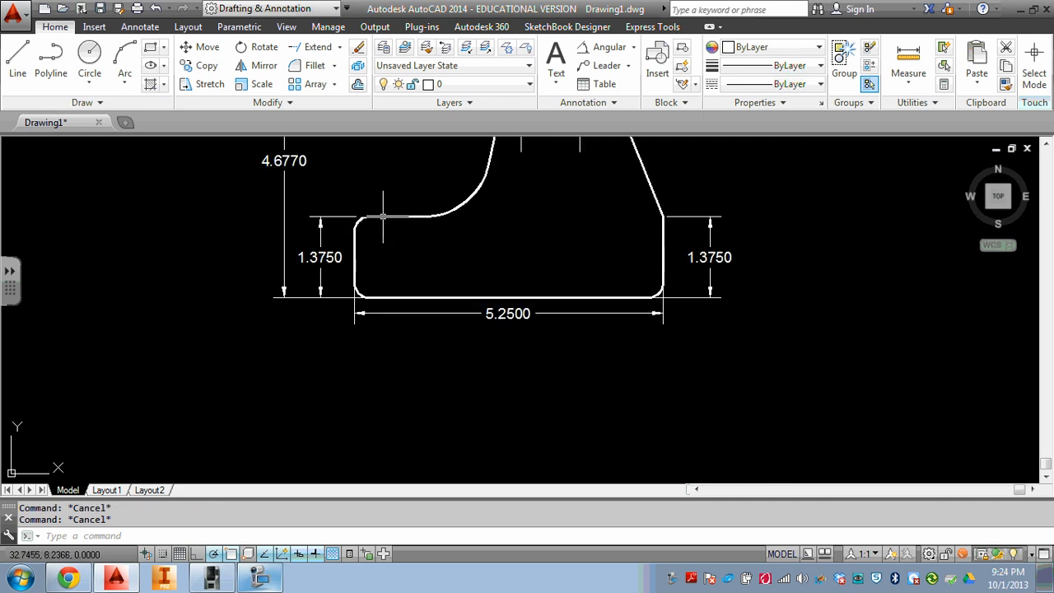
{"action": "mouse_move", "coordinate": [383, 217]}
{"action": "middle_mouse_down"}
{"action": "mouse_move", "coordinate": [341, 244]}
{"action": "mouse_move", "coordinate": [365, 288]}
{"action": "mouse_move", "coordinate": [364, 315]}
{"action": "middle_mouse_up"}
{"action": "scroll", "coordinate": [336, 246], "scroll_direction": "down", "scroll_amount": 2}
{"action": "scroll", "coordinate": [378, 227], "scroll_direction": "up", "scroll_amount": 2}
{"action": "scroll", "coordinate": [364, 316], "scroll_direction": "up", "scroll_amount": 2}
{"action": "scroll", "coordinate": [364, 315], "scroll_direction": "down", "scroll_amount": 2}
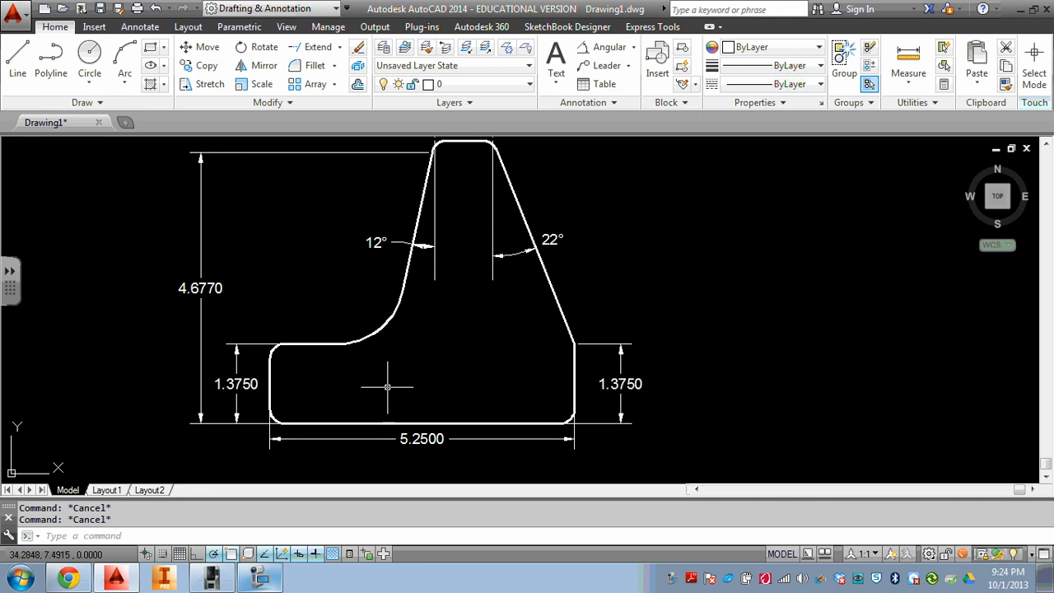
{"action": "scroll", "coordinate": [327, 378], "scroll_direction": "up", "scroll_amount": 2}
{"action": "middle_click_drag", "start_coordinate": [327, 378], "coordinate": [320, 345]}
{"action": "scroll", "coordinate": [319, 344], "scroll_direction": "down", "scroll_amount": 2}
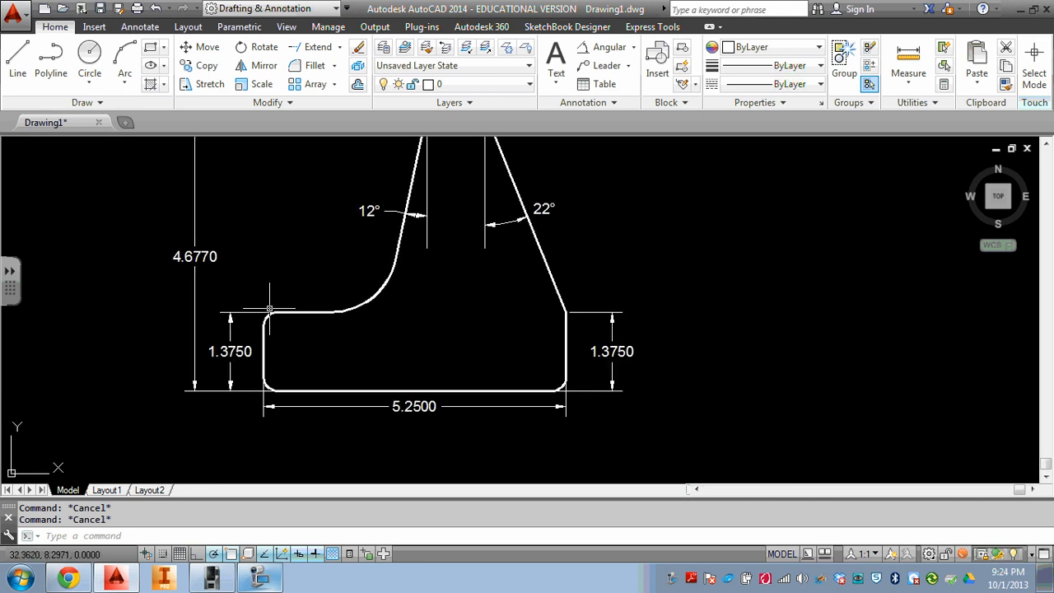
- Offset the bottom edge of the base 0.25 upward into the profile
{"action": "left_click", "coordinate": [359, 84]}
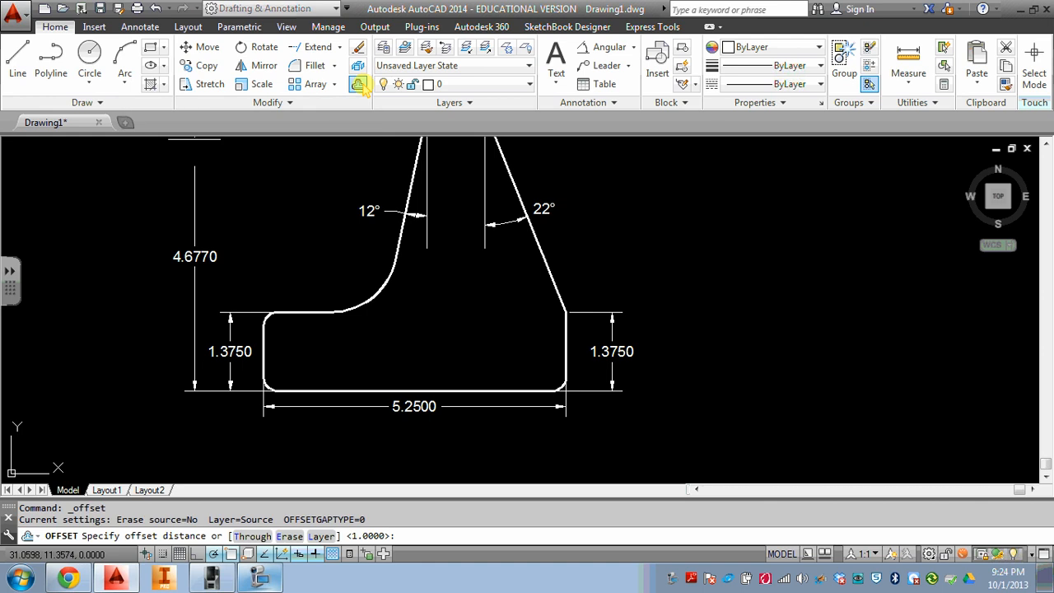
{"action": "type", "text": ".25"}
{"action": "key", "text": "Return"}
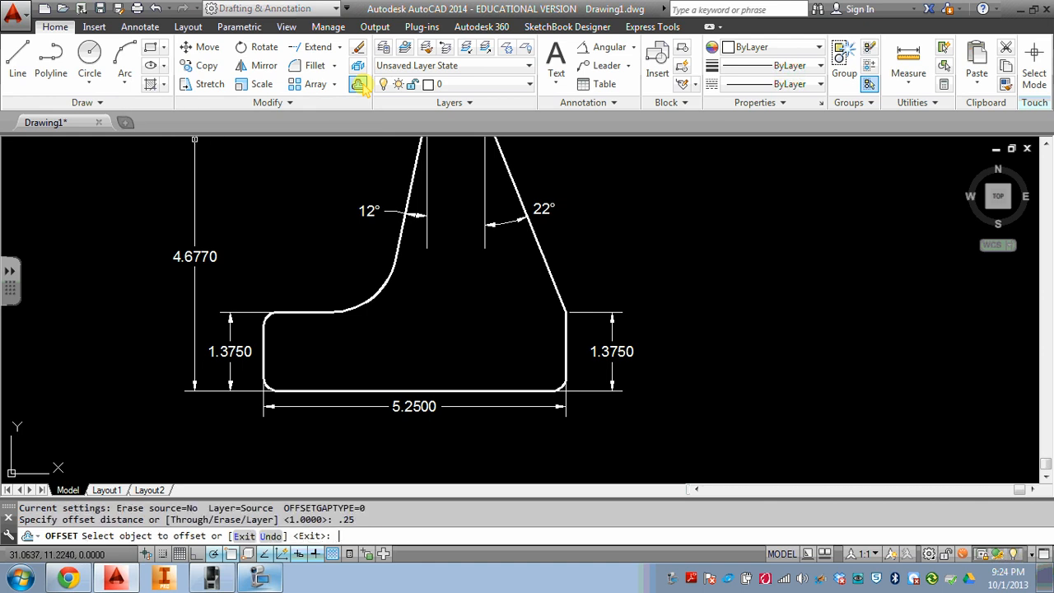
{"action": "left_click", "coordinate": [339, 390]}
{"action": "left_click", "coordinate": [340, 338]}
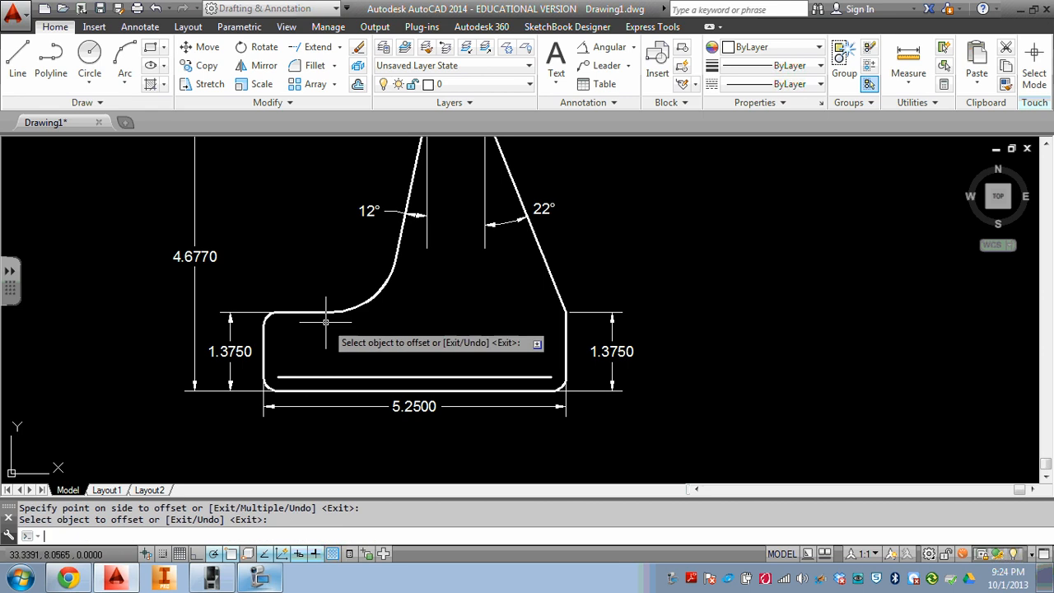
- Offset the short upper edge of the base 0.25 downward into the profile
{"action": "key", "text": "Return"}
{"action": "key", "text": "Return"}
{"action": "key", "text": "Return"}
{"action": "left_click", "coordinate": [311, 314]}
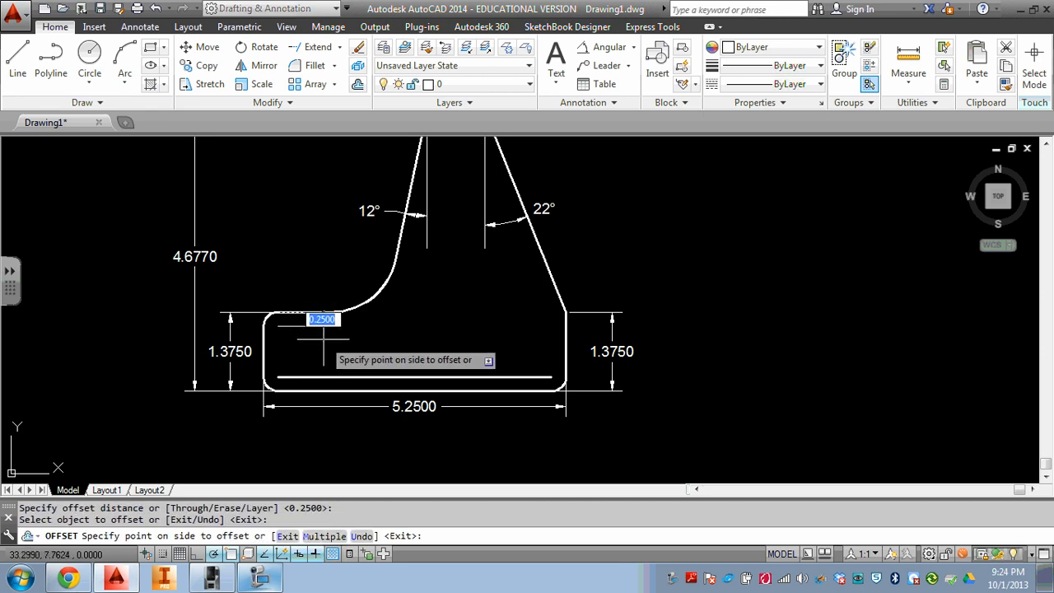
{"action": "left_click", "coordinate": [357, 340]}
{"action": "key", "text": "Escape"}
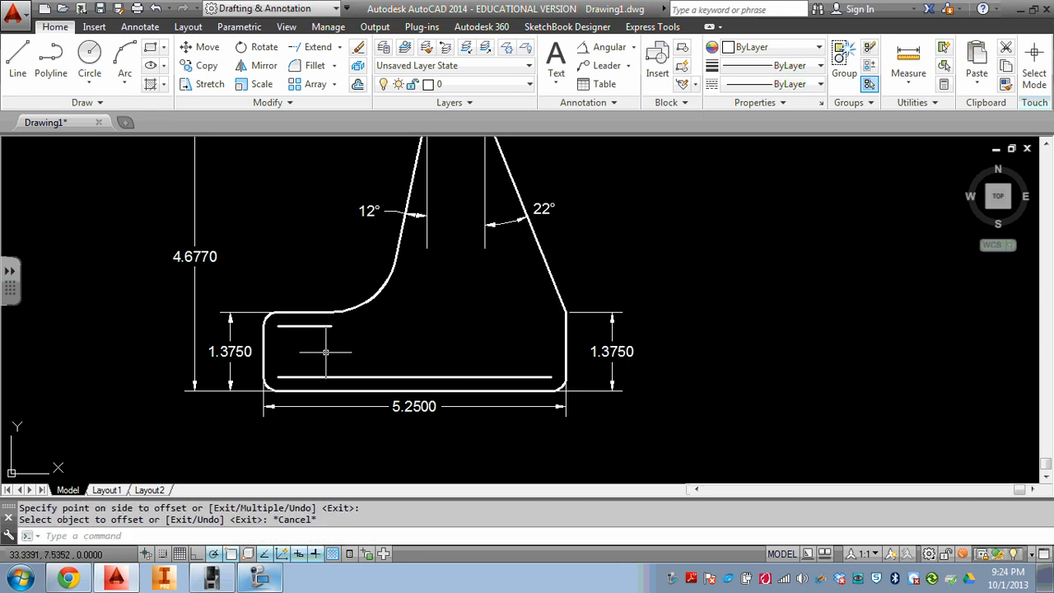
{"action": "key", "text": "Escape"}
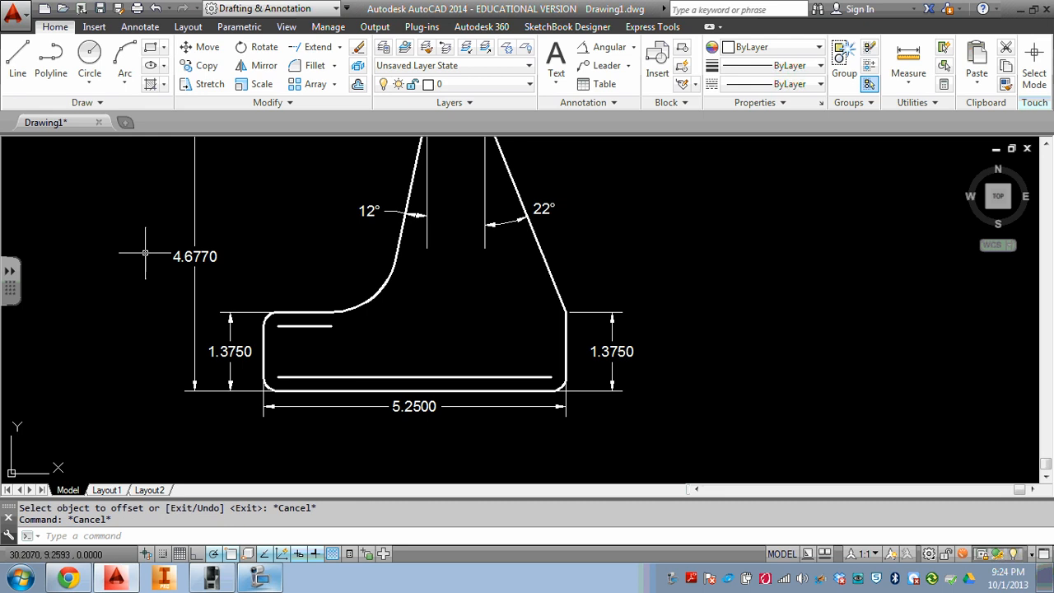
- Offset the left vertical edge of the base 0.875 to the right, into the profile
{"action": "left_click", "coordinate": [359, 85]}
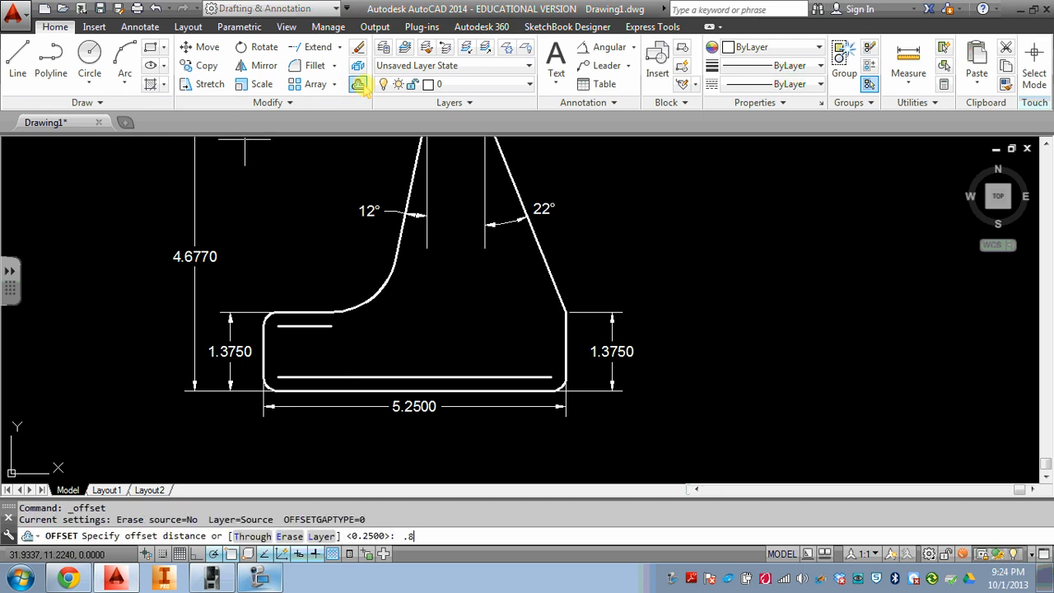
{"action": "type", "text": ".875"}
{"action": "key", "text": "Return"}
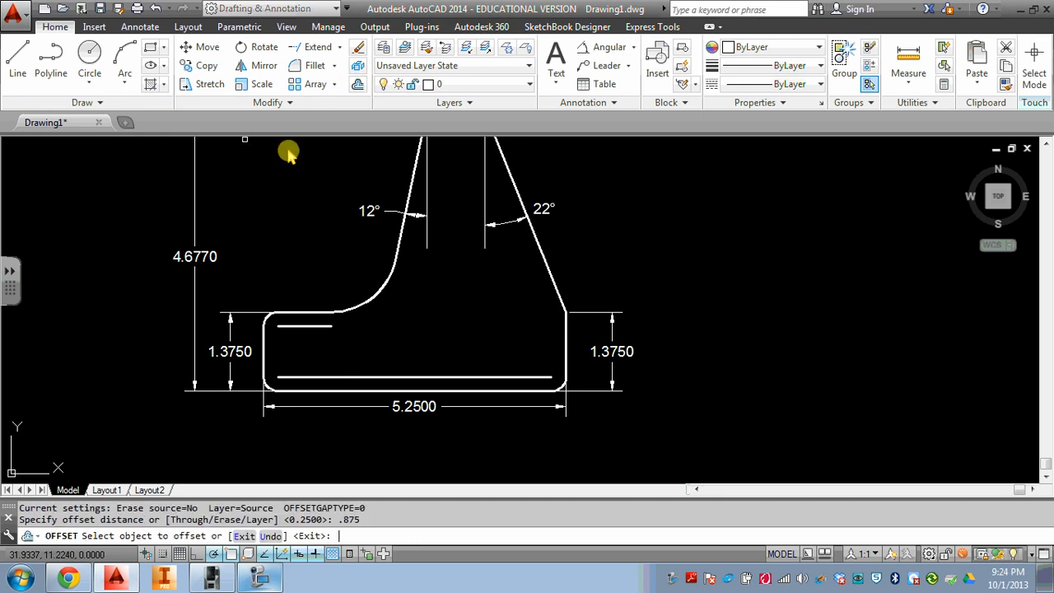
{"action": "left_click", "coordinate": [265, 343]}
{"action": "left_click", "coordinate": [394, 348]}
{"action": "key", "text": "Escape"}
{"action": "key", "text": "Escape"}
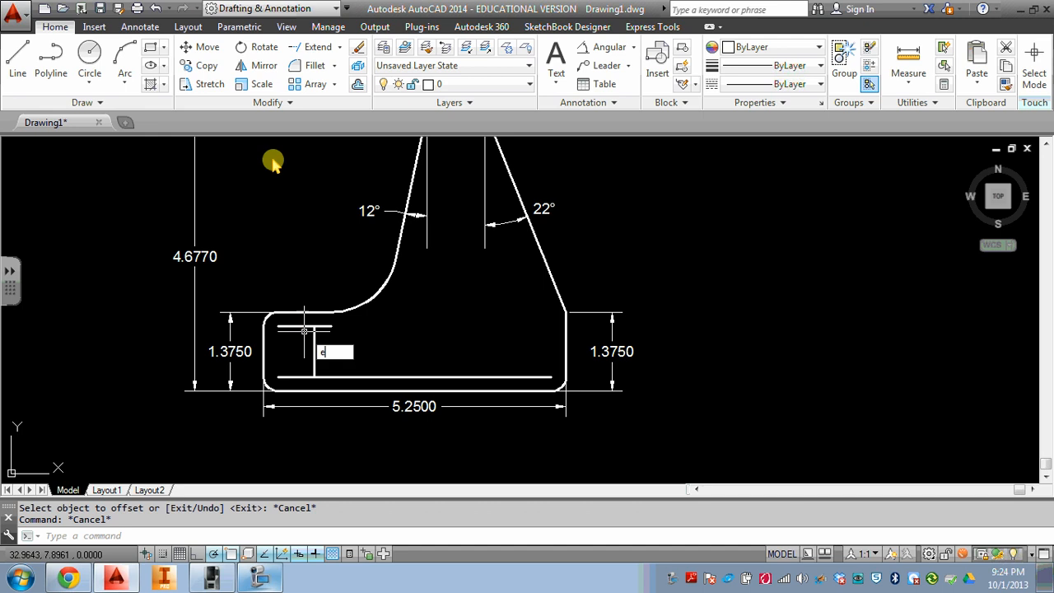
- Extend both ends of the offset vertical line to the base's upper and bottom edges
{"action": "key", "text": "Escape"}
{"action": "left_click", "coordinate": [320, 47]}
{"action": "left_click", "coordinate": [358, 321]}
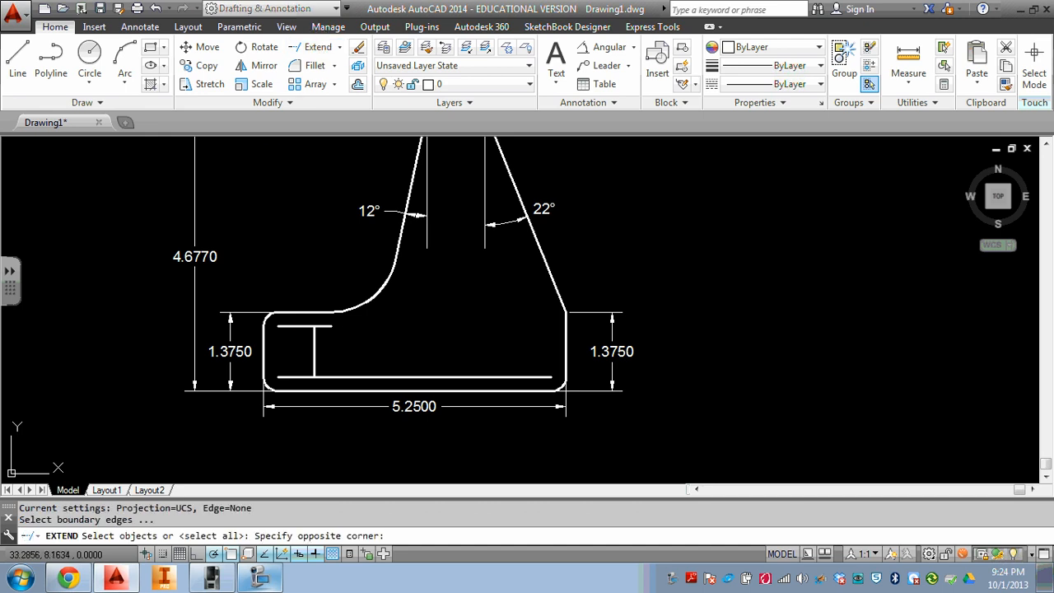
{"action": "left_click", "coordinate": [296, 309]}
{"action": "left_click", "coordinate": [340, 378]}
{"action": "left_click", "coordinate": [335, 395]}
{"action": "left_click", "coordinate": [316, 397]}
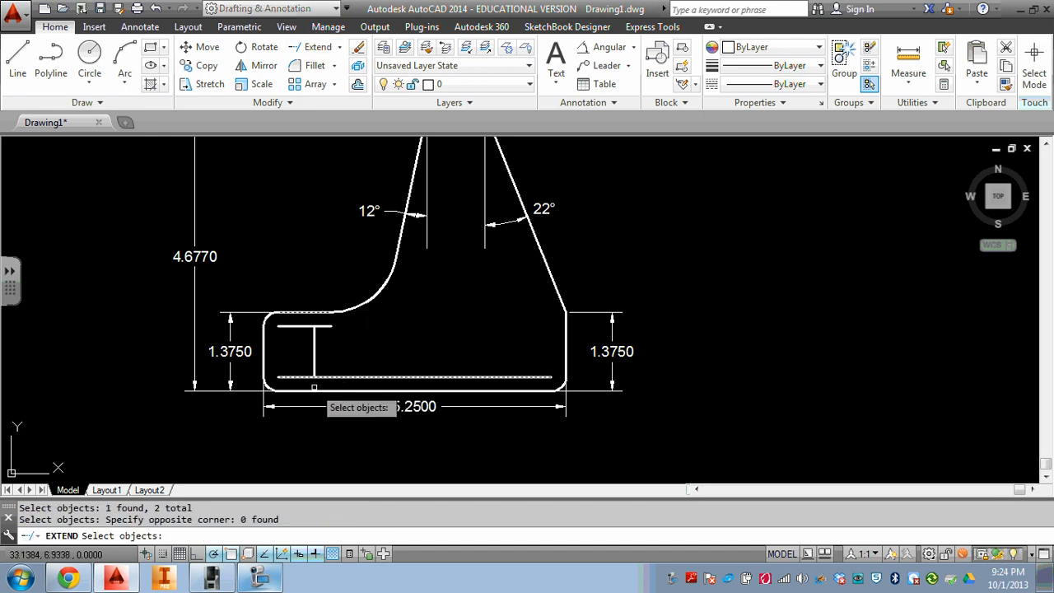
{"action": "left_click", "coordinate": [315, 396]}
{"action": "left_click", "coordinate": [309, 385]}
{"action": "key", "text": "Return"}
{"action": "left_click", "coordinate": [324, 361]}
{"action": "left_click", "coordinate": [306, 372]}
{"action": "left_click", "coordinate": [319, 350]}
{"action": "left_click", "coordinate": [306, 334]}
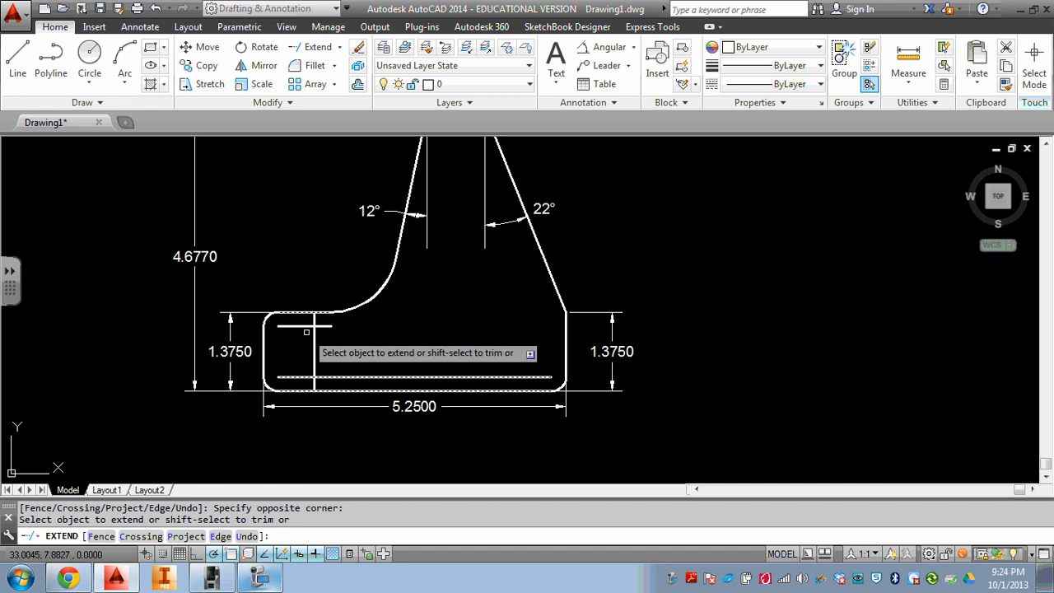
{"action": "key", "text": "Escape"}
- Set the lineweight of the three offset lines inside the base to ByLayer
{"action": "scroll", "coordinate": [304, 335], "scroll_direction": "up", "scroll_amount": 4}
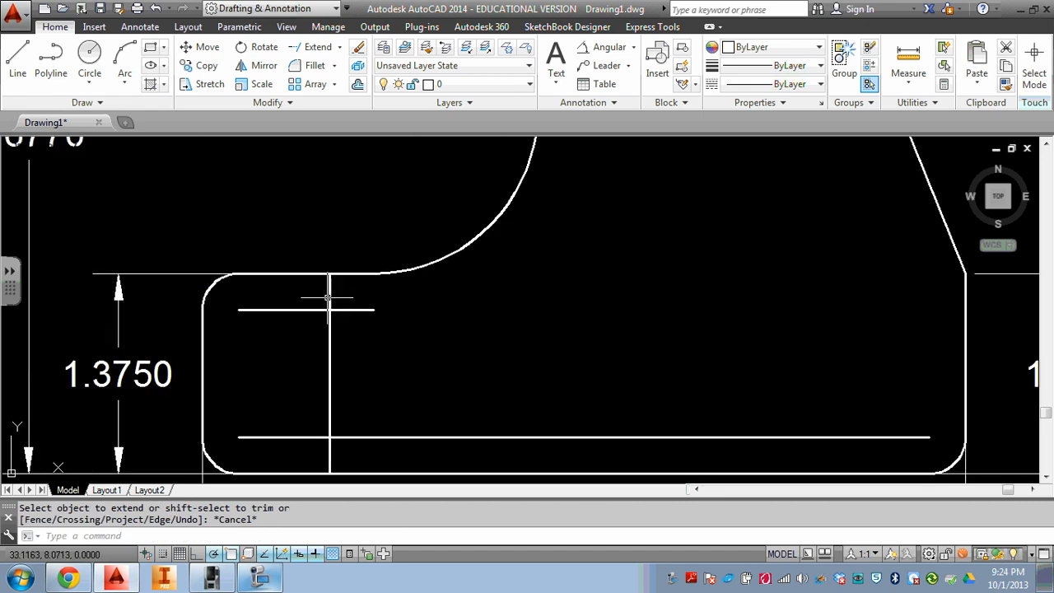
{"action": "scroll", "coordinate": [328, 298], "scroll_direction": "down", "scroll_amount": 3}
{"action": "scroll", "coordinate": [330, 299], "scroll_direction": "up", "scroll_amount": 1}
{"action": "left_click", "coordinate": [332, 298]}
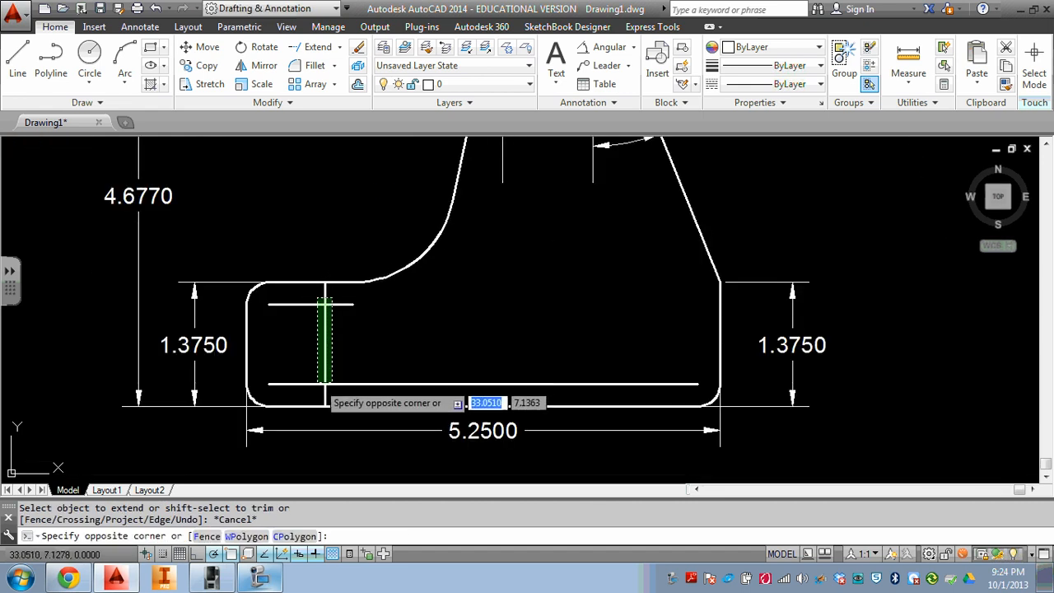
{"action": "left_click", "coordinate": [318, 383]}
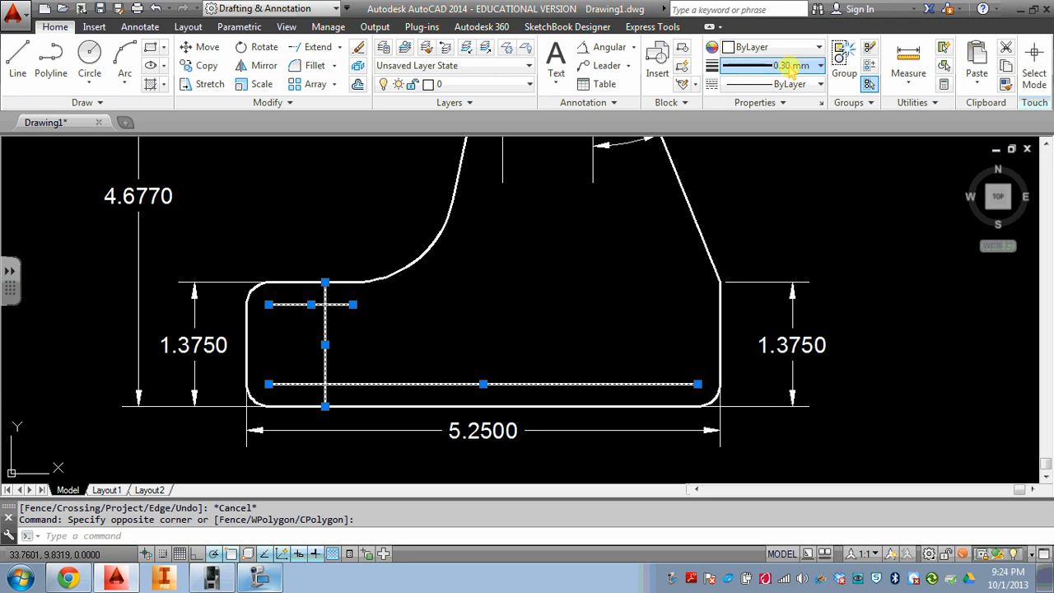
{"action": "left_click", "coordinate": [789, 68]}
{"action": "left_click", "coordinate": [784, 88]}
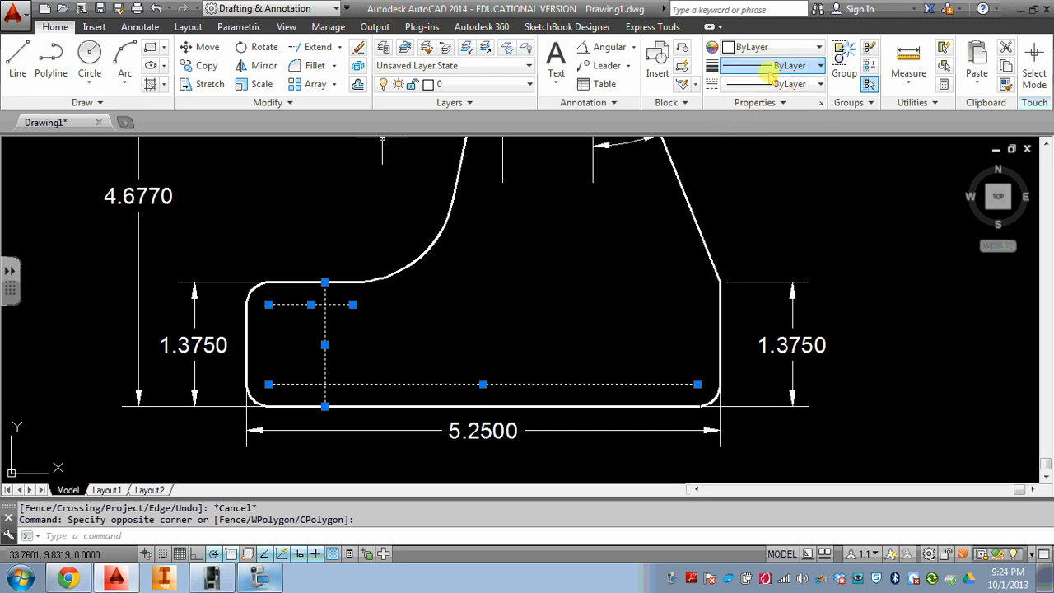
{"action": "left_click", "coordinate": [770, 86]}
{"action": "left_click", "coordinate": [772, 164]}
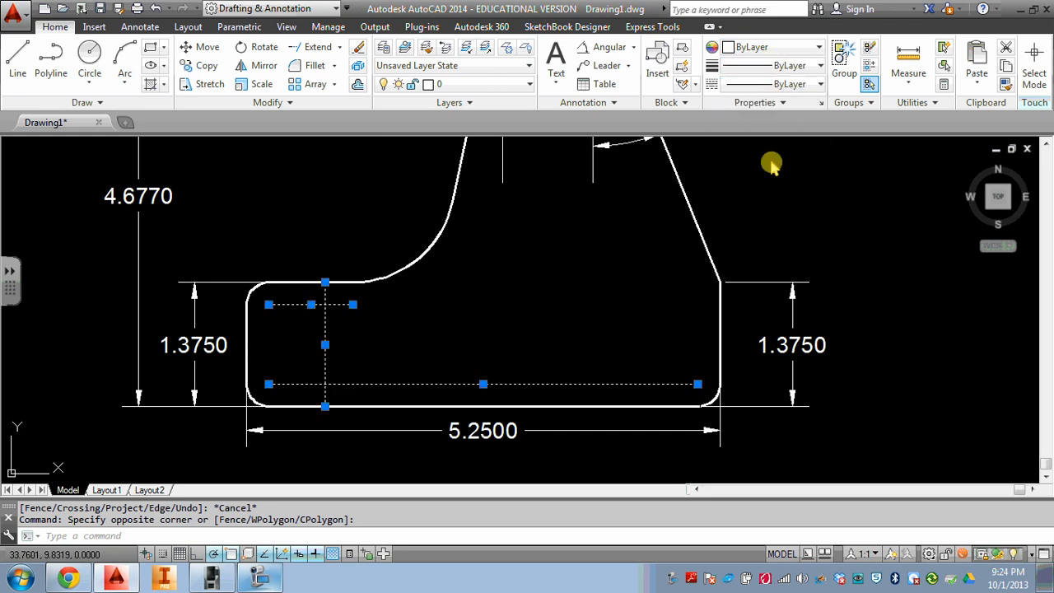
{"action": "left_click", "coordinate": [657, 161]}
{"action": "left_click", "coordinate": [566, 320]}
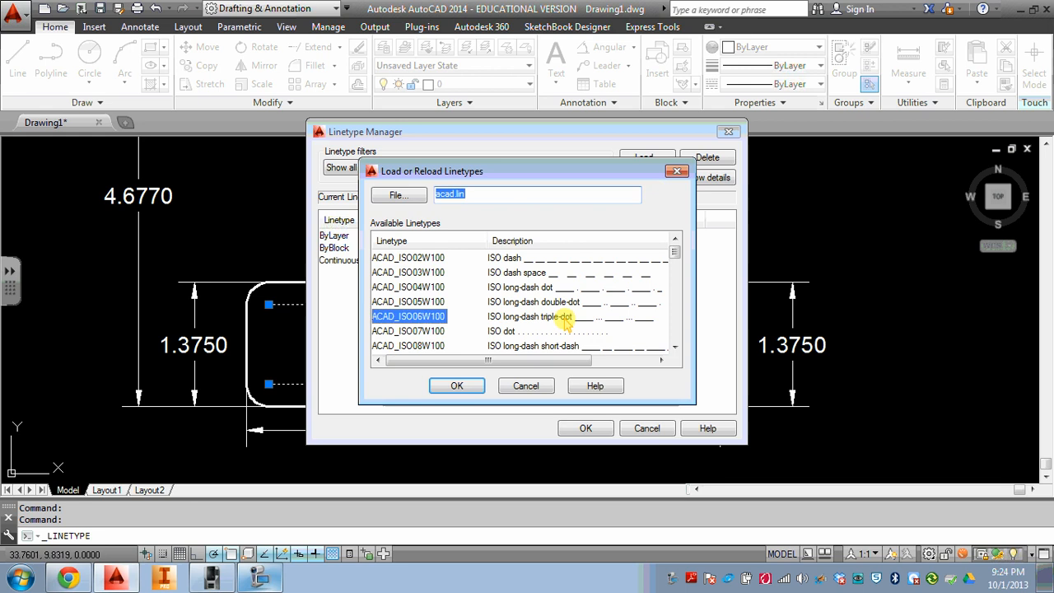
{"action": "key", "text": "c"}
{"action": "key", "text": "c"}
{"action": "key", "text": "Escape"}
{"action": "key", "text": "Escape"}
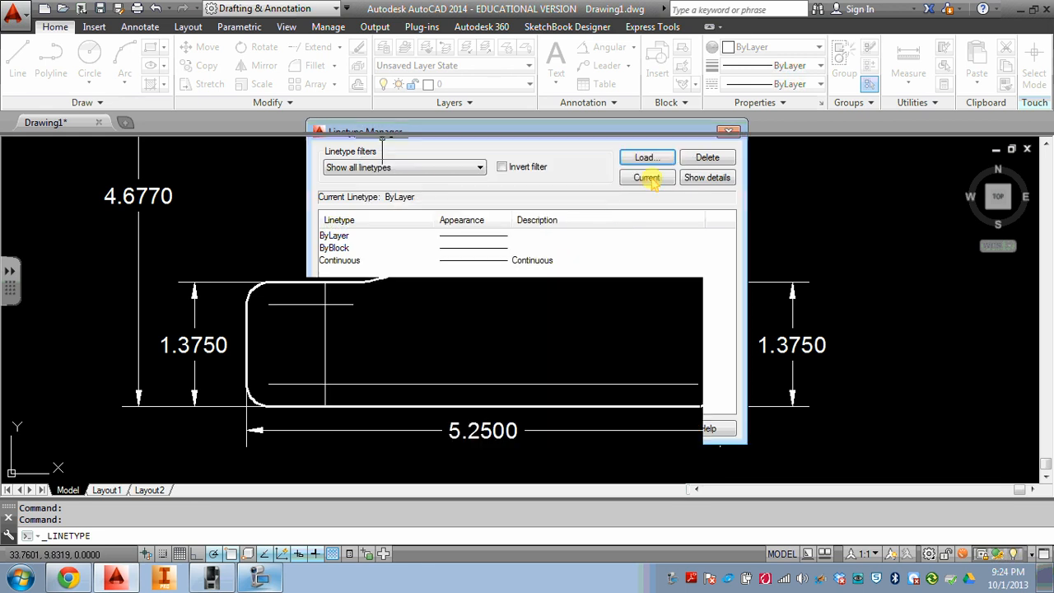
- Load the CENTER2 linetype from acad.lin into the drawing
{"action": "left_click", "coordinate": [754, 83]}
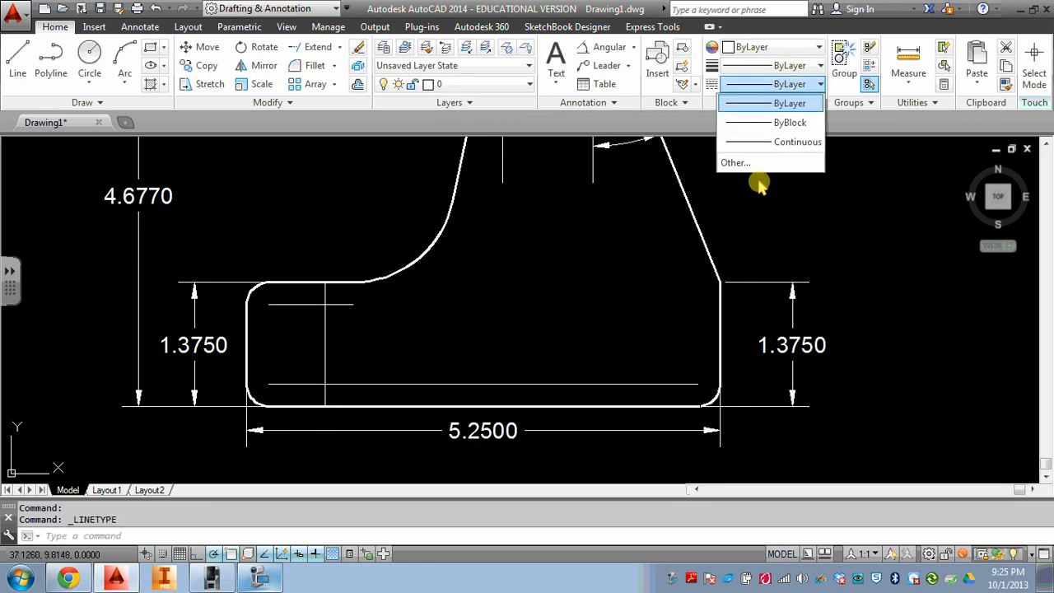
{"action": "left_click", "coordinate": [755, 164]}
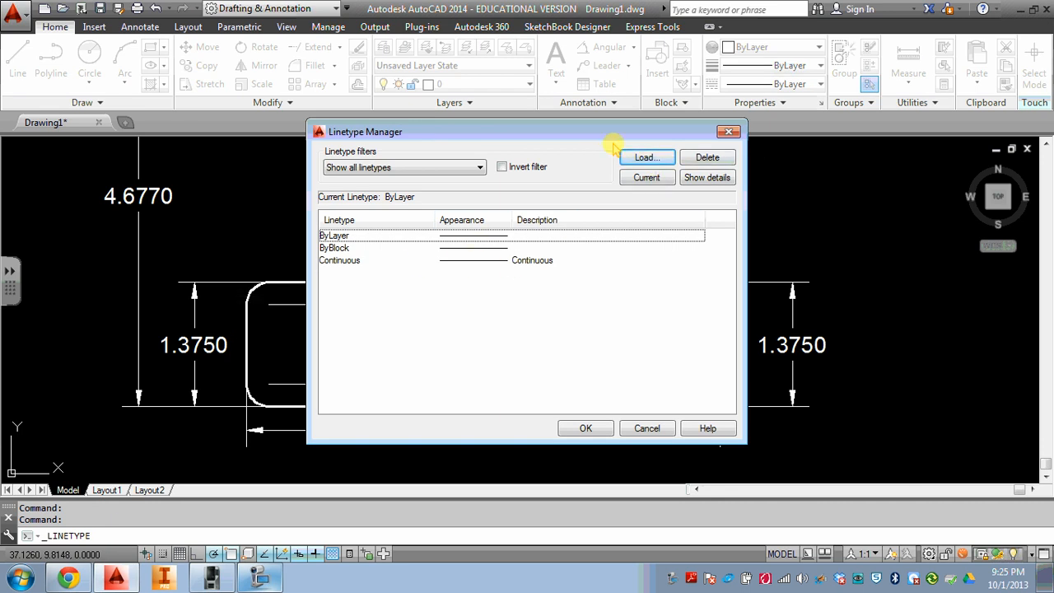
{"action": "left_click", "coordinate": [663, 164]}
{"action": "left_click", "coordinate": [468, 294]}
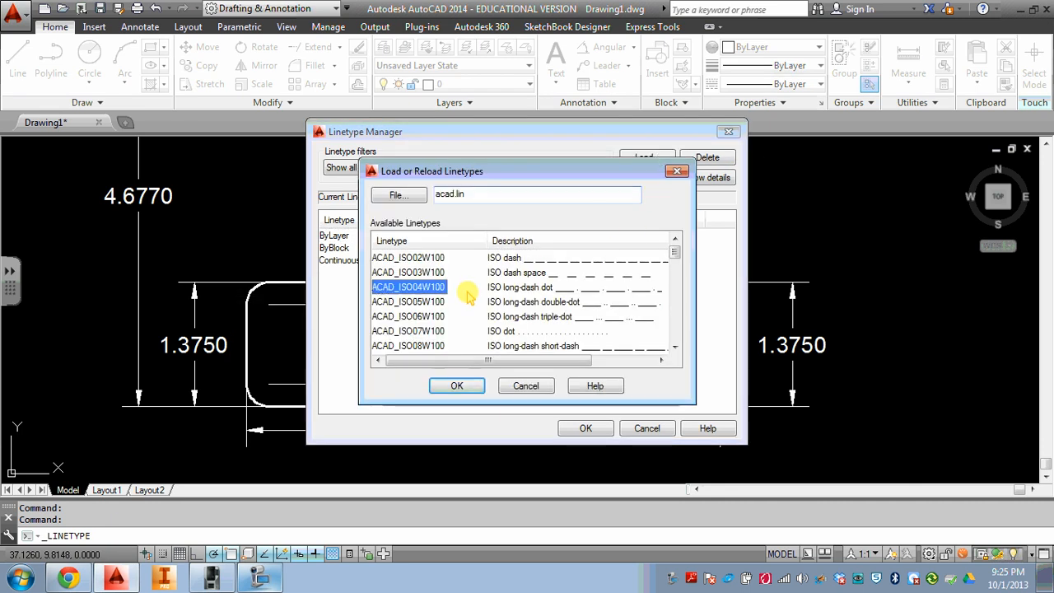
{"action": "key", "text": "c"}
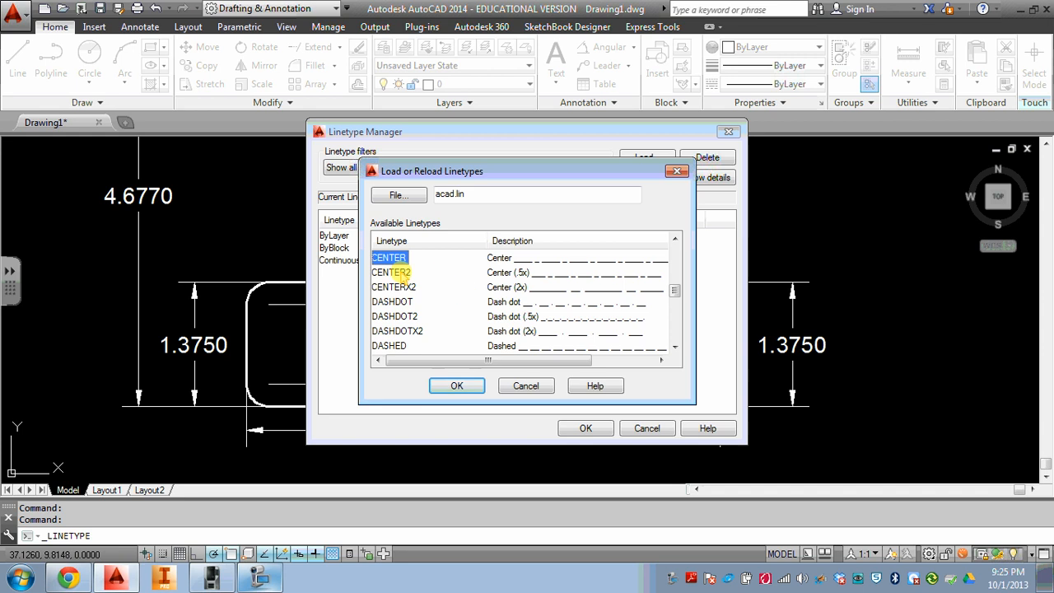
{"action": "scroll", "coordinate": [403, 275], "scroll_direction": "up", "scroll_amount": 6}
{"action": "scroll", "coordinate": [416, 276], "scroll_direction": "down", "scroll_amount": 15}
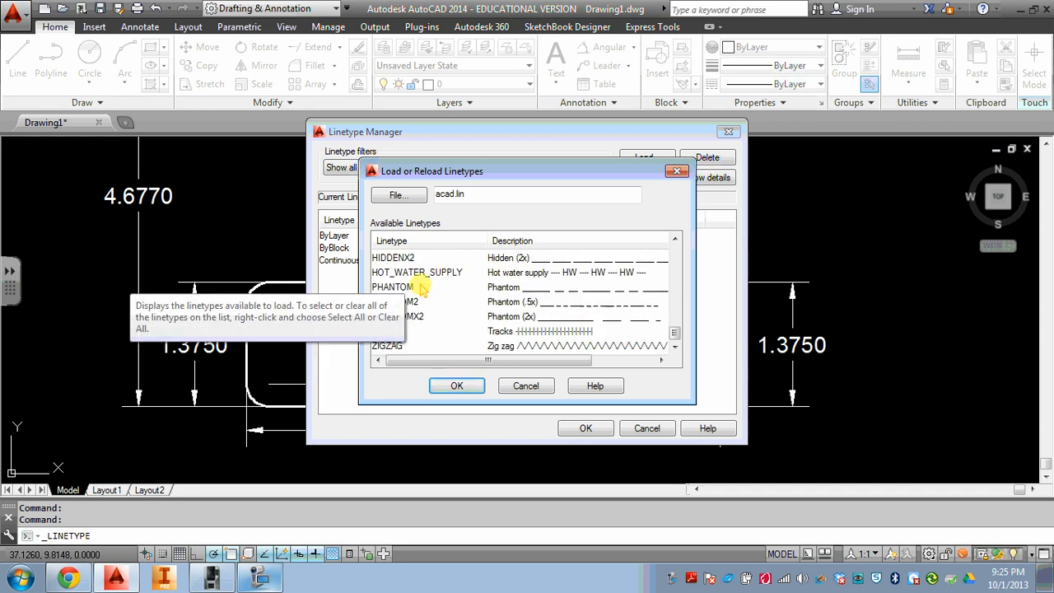
{"action": "scroll", "coordinate": [420, 287], "scroll_direction": "up", "scroll_amount": 13}
{"action": "scroll", "coordinate": [470, 278], "scroll_direction": "down", "scroll_amount": 6}
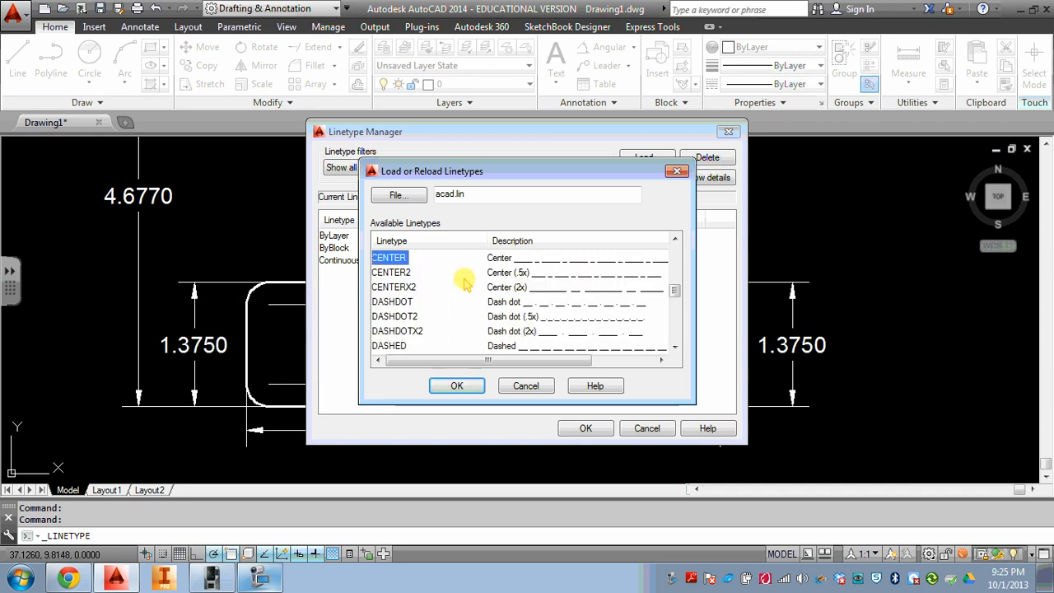
{"action": "left_click", "coordinate": [408, 273]}
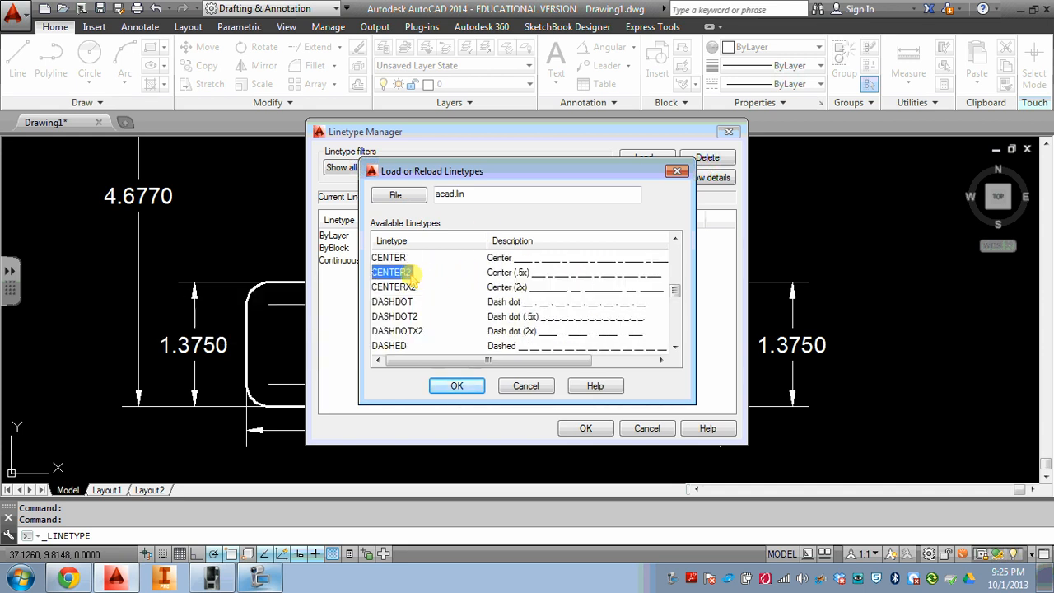
{"action": "left_click", "coordinate": [458, 387]}
{"action": "left_click", "coordinate": [581, 426]}
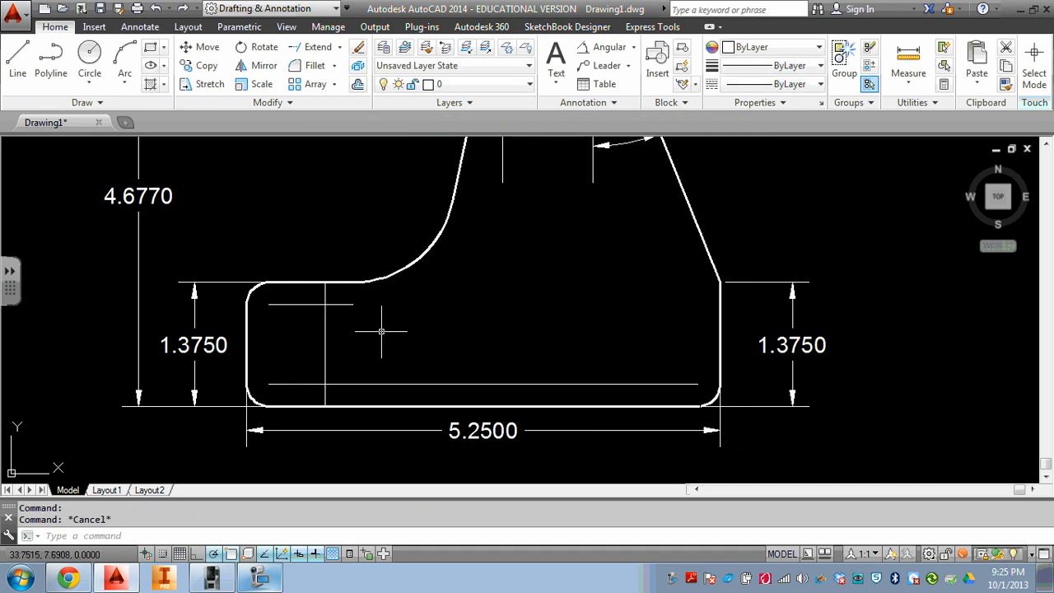
- Assign the CENTER2 linetype to the three offset lines inside the base
{"action": "left_click", "coordinate": [349, 295]}
{"action": "left_click", "coordinate": [308, 389]}
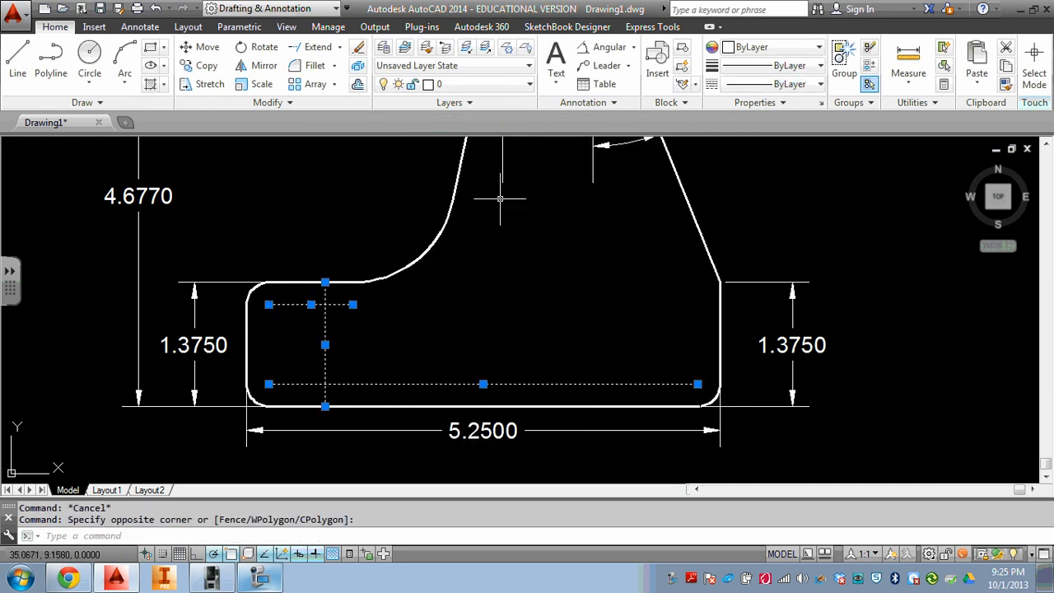
{"action": "left_click", "coordinate": [789, 84]}
{"action": "left_click", "coordinate": [788, 154]}
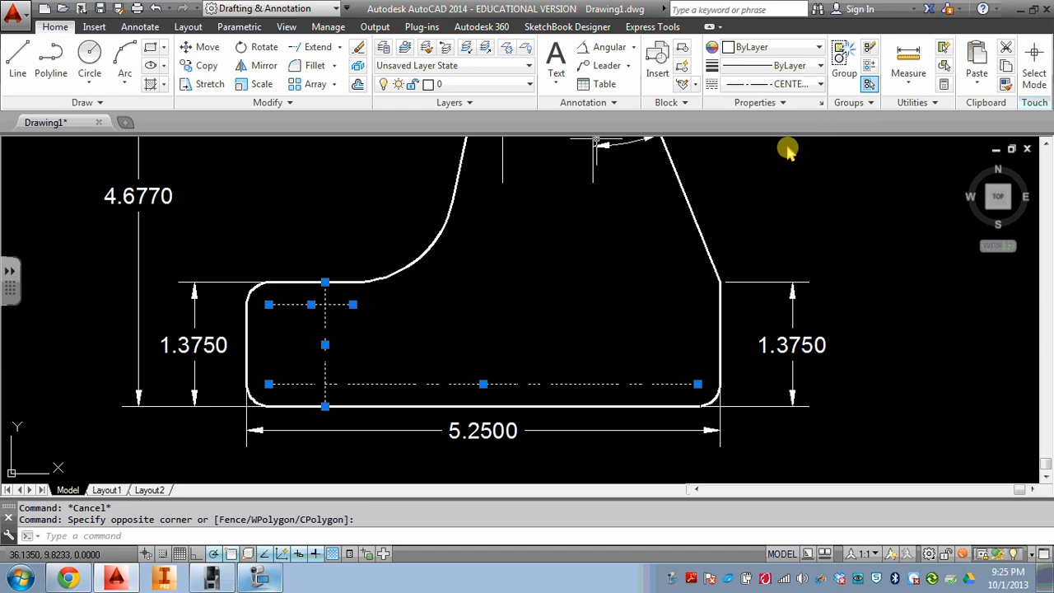
{"action": "key", "text": "Escape"}
{"action": "scroll", "coordinate": [313, 311], "scroll_direction": "up", "scroll_amount": 3}
{"action": "scroll", "coordinate": [329, 217], "scroll_direction": "down", "scroll_amount": 1}
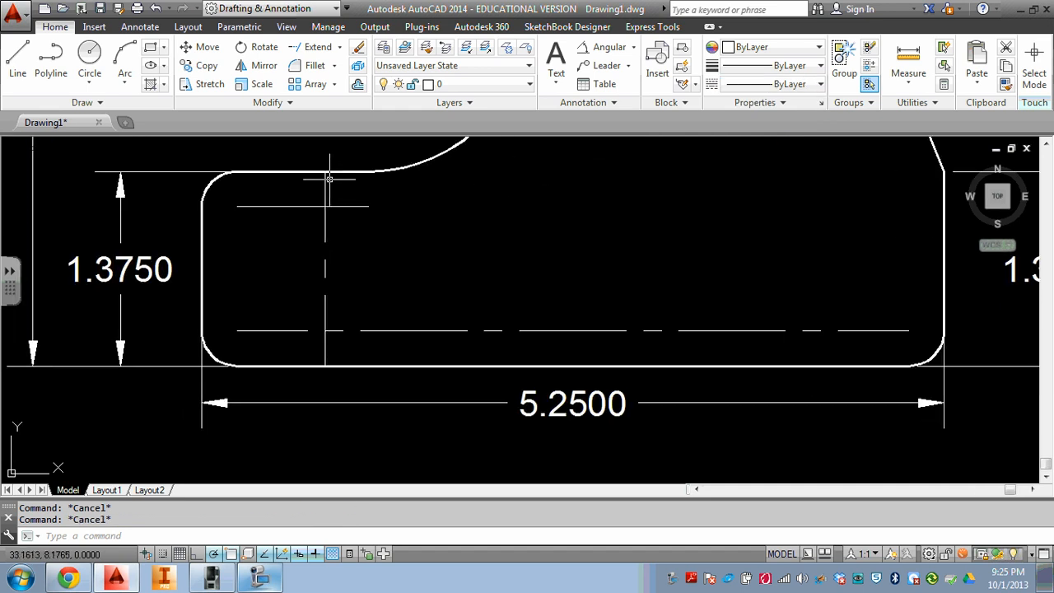
- Draw two circles of radius 0.125 centred on the centerline intersections inside the base
{"action": "scroll", "coordinate": [336, 214], "scroll_direction": "up", "scroll_amount": 2}
{"action": "scroll", "coordinate": [348, 220], "scroll_direction": "down", "scroll_amount": 2}
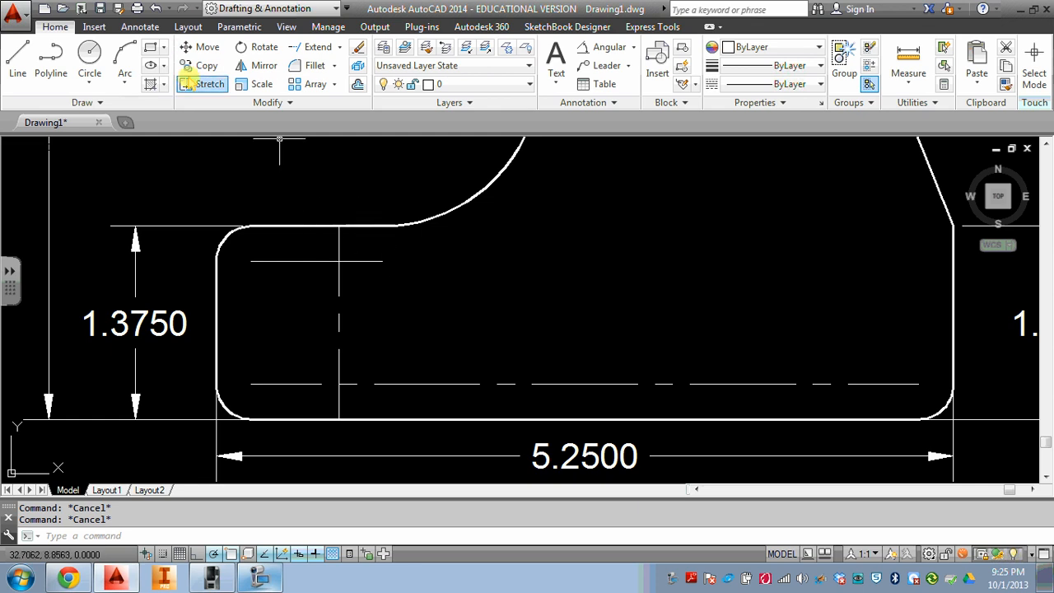
{"action": "left_click", "coordinate": [89, 54]}
{"action": "left_click", "coordinate": [339, 261]}
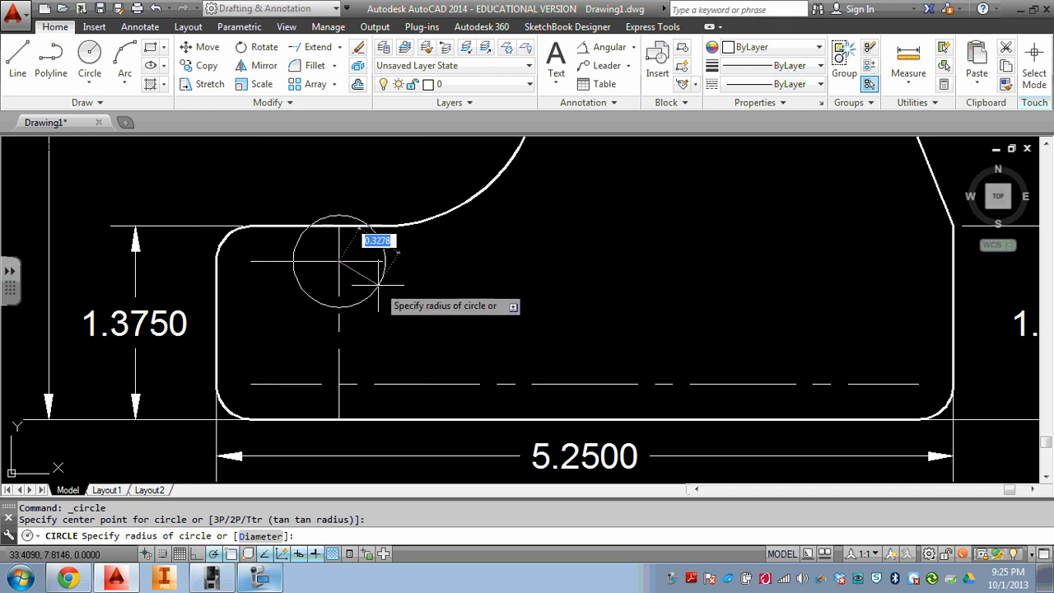
{"action": "type", "text": "25"}
{"action": "key", "text": "Return"}
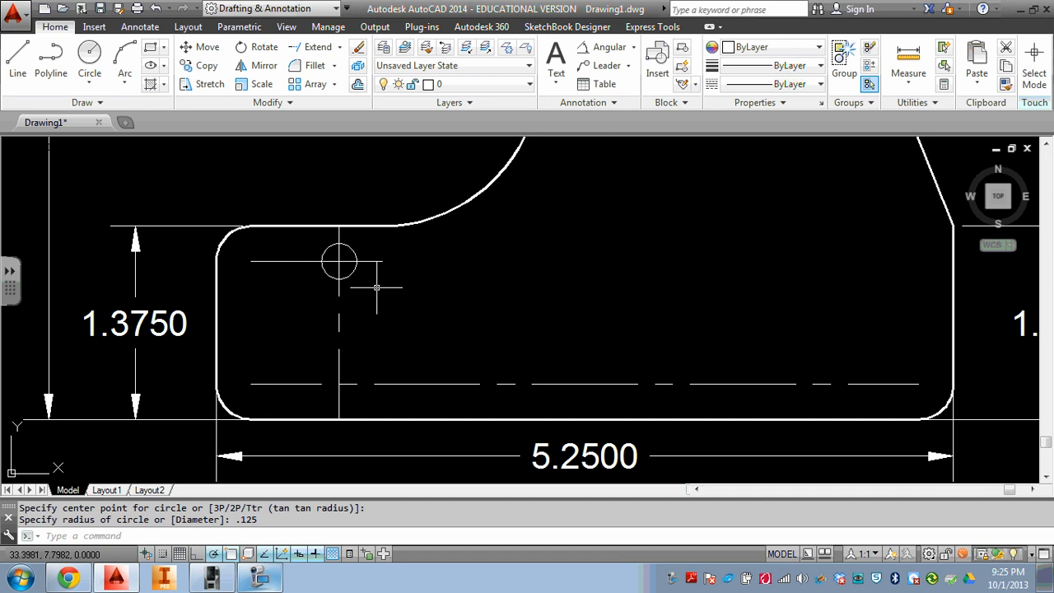
{"action": "key", "text": "Return"}
{"action": "left_click", "coordinate": [339, 383]}
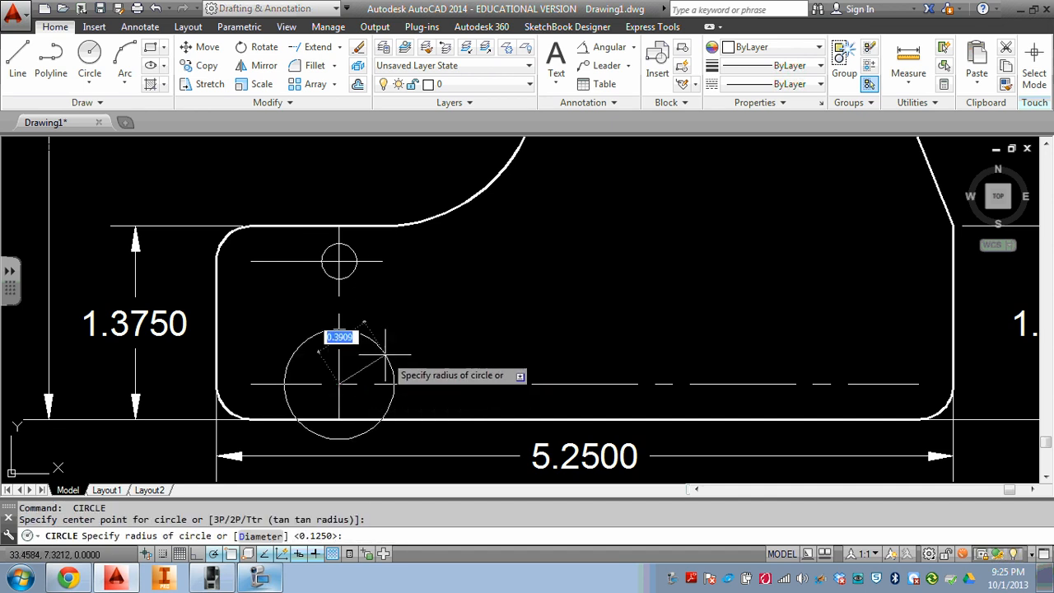
{"action": "key", "text": "Return"}
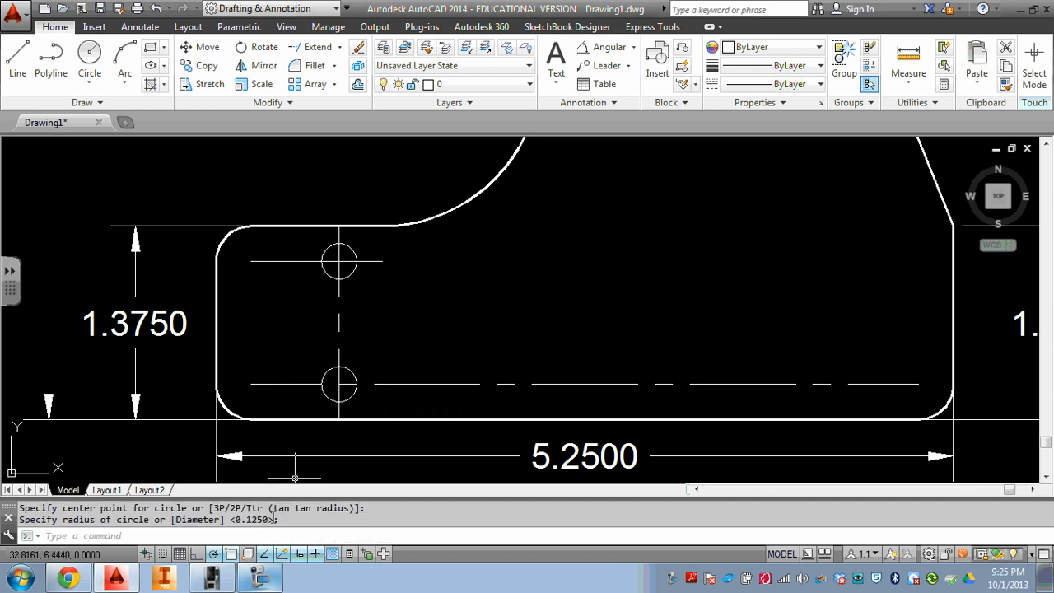
{"action": "key", "text": "Escape"}
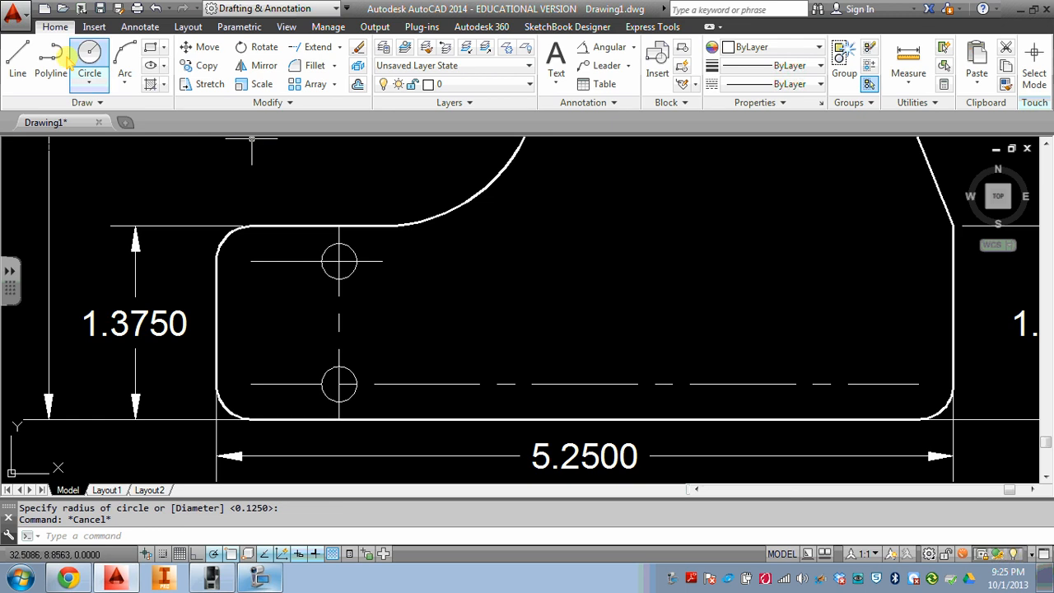
- Draw vertical lines from both side quadrants of the lower circle down to the base's bottom edge
{"action": "left_click", "coordinate": [18, 56]}
{"action": "left_click", "coordinate": [324, 384]}
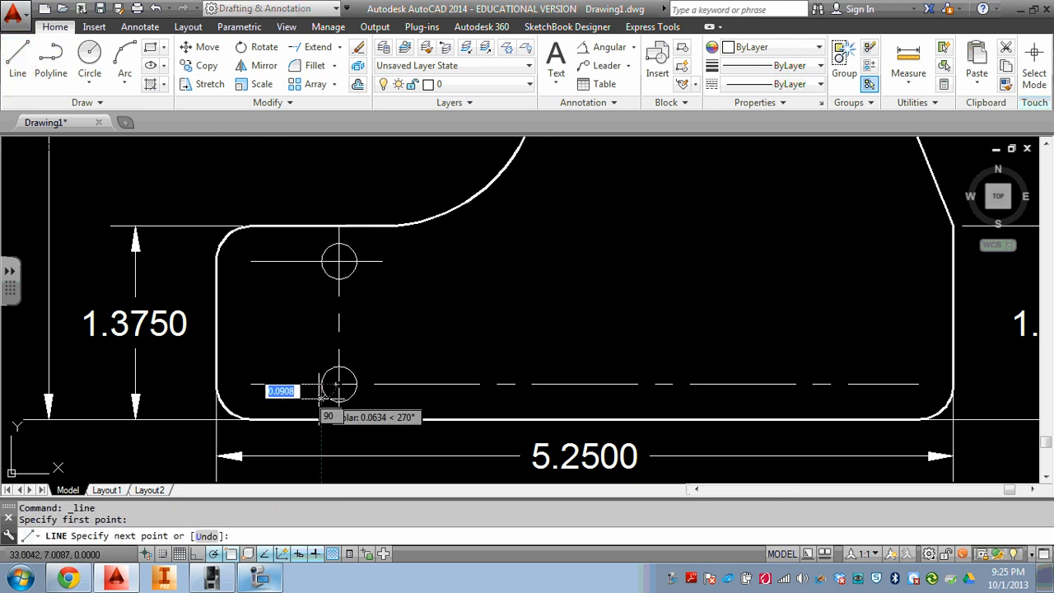
{"action": "left_click", "coordinate": [322, 420]}
{"action": "key", "text": "Return"}
{"action": "key", "text": "Return"}
{"action": "left_click", "coordinate": [357, 383]}
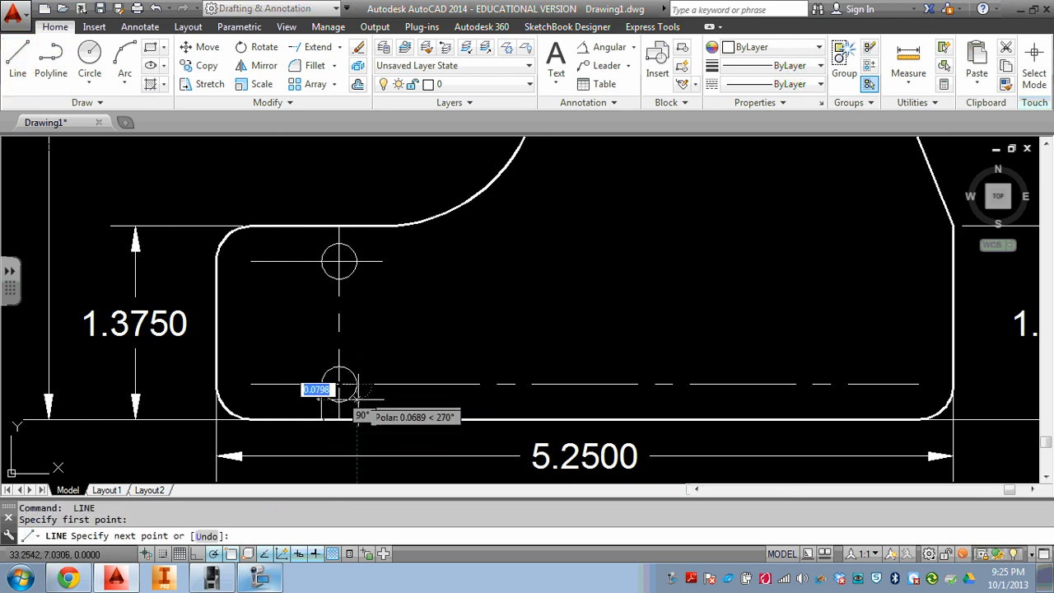
{"action": "left_click", "coordinate": [357, 421]}
{"action": "key", "text": "Return"}
- Draw vertical lines from both side quadrants of the upper circle up to the base's upper edge
{"action": "key", "text": "Return"}
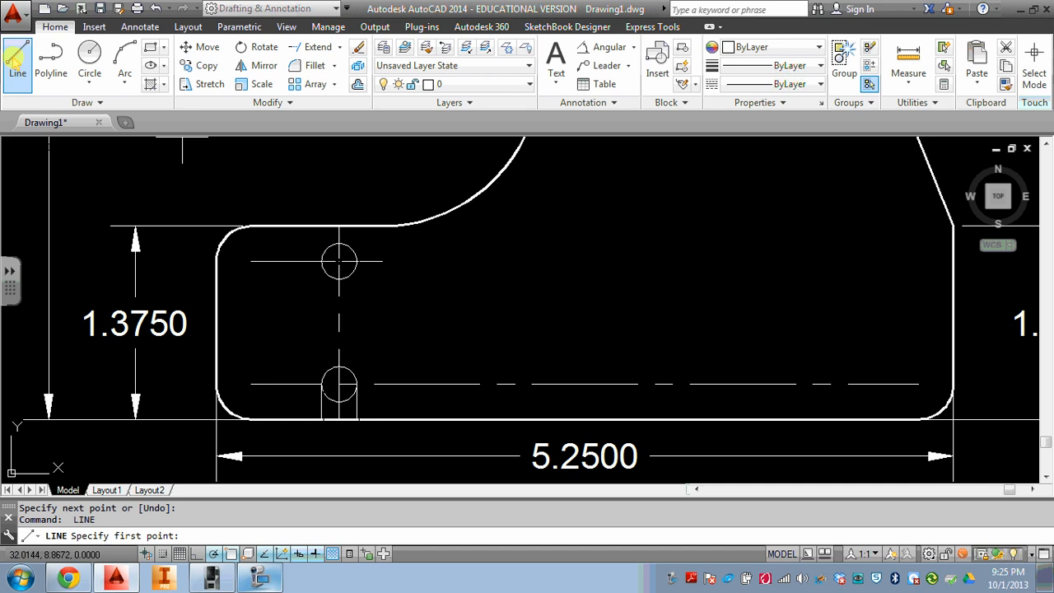
{"action": "left_click", "coordinate": [18, 56]}
{"action": "left_click", "coordinate": [322, 260]}
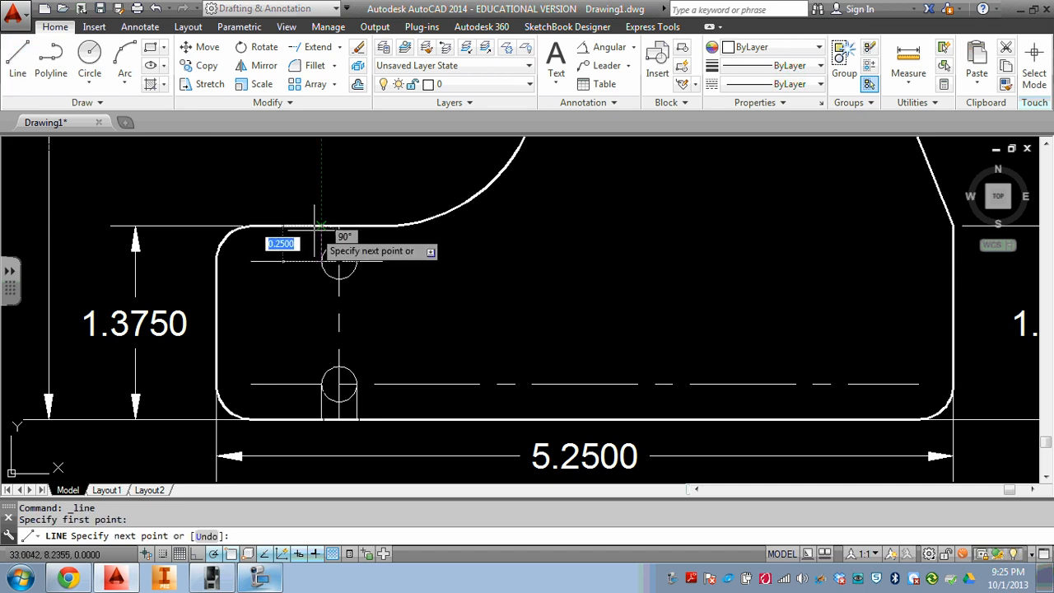
{"action": "left_click", "coordinate": [322, 225]}
{"action": "key", "text": "Return"}
{"action": "key", "text": "Return"}
{"action": "left_click", "coordinate": [357, 260]}
{"action": "left_click", "coordinate": [357, 226]}
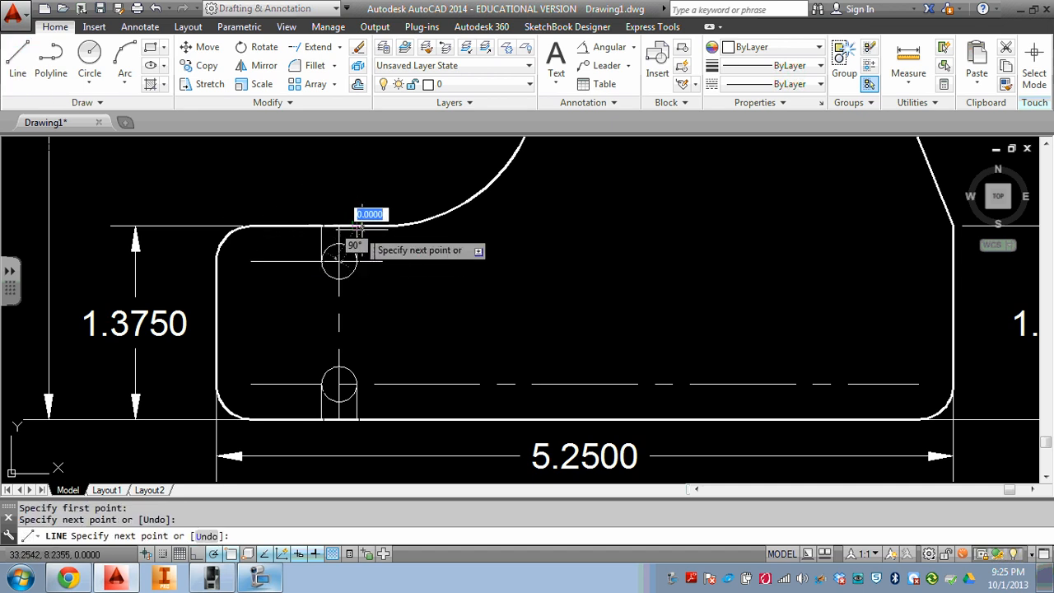
{"action": "key", "text": "Escape"}
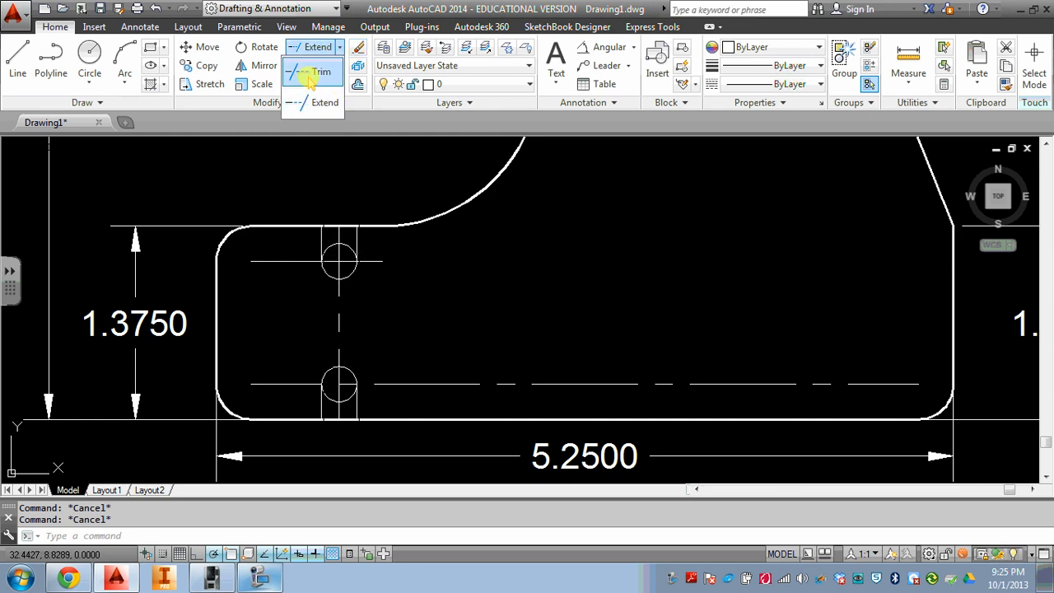
- Trim the bottom edge between the slot lines and the lower half of the lower circle to open the lower slot
{"action": "left_click", "coordinate": [317, 72]}
{"action": "left_click", "coordinate": [382, 199]}
{"action": "left_click", "coordinate": [298, 464]}
{"action": "key", "text": "Return"}
{"action": "left_click", "coordinate": [328, 425]}
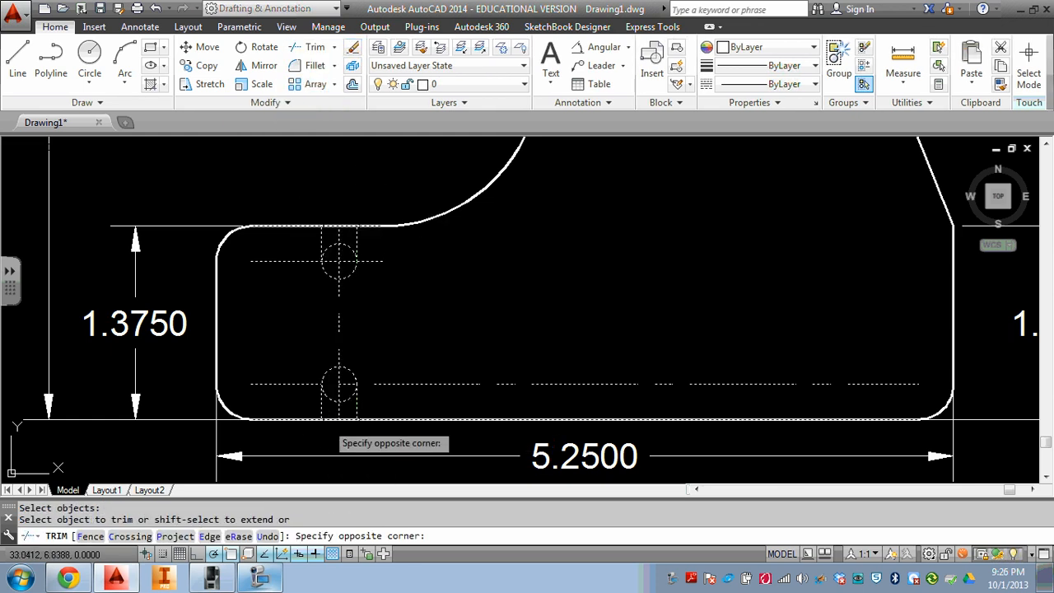
{"action": "left_click", "coordinate": [329, 418]}
{"action": "left_click", "coordinate": [351, 420]}
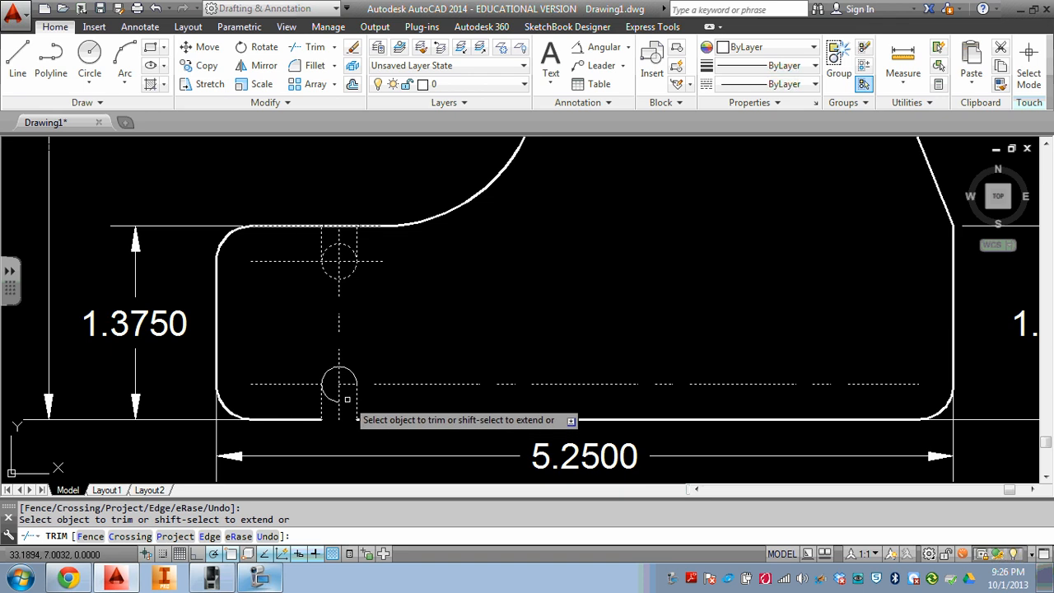
{"action": "left_click", "coordinate": [347, 401]}
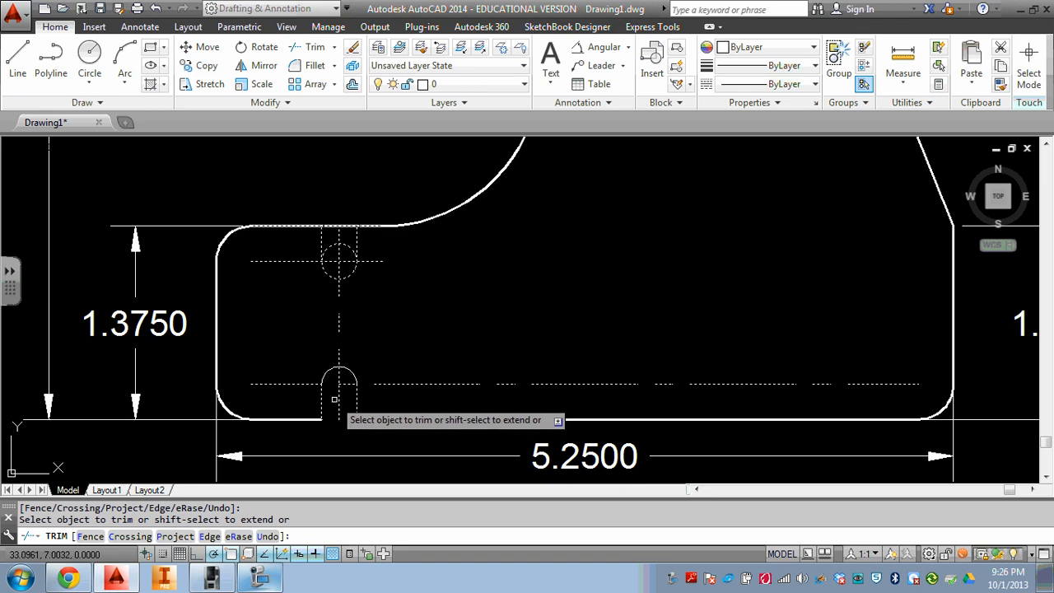
- Trim the upper edge between the slot lines and the upper half of the upper circle to open the upper slot
{"action": "left_click", "coordinate": [350, 249]}
{"action": "left_click", "coordinate": [347, 222]}
{"action": "left_click", "coordinate": [346, 235]}
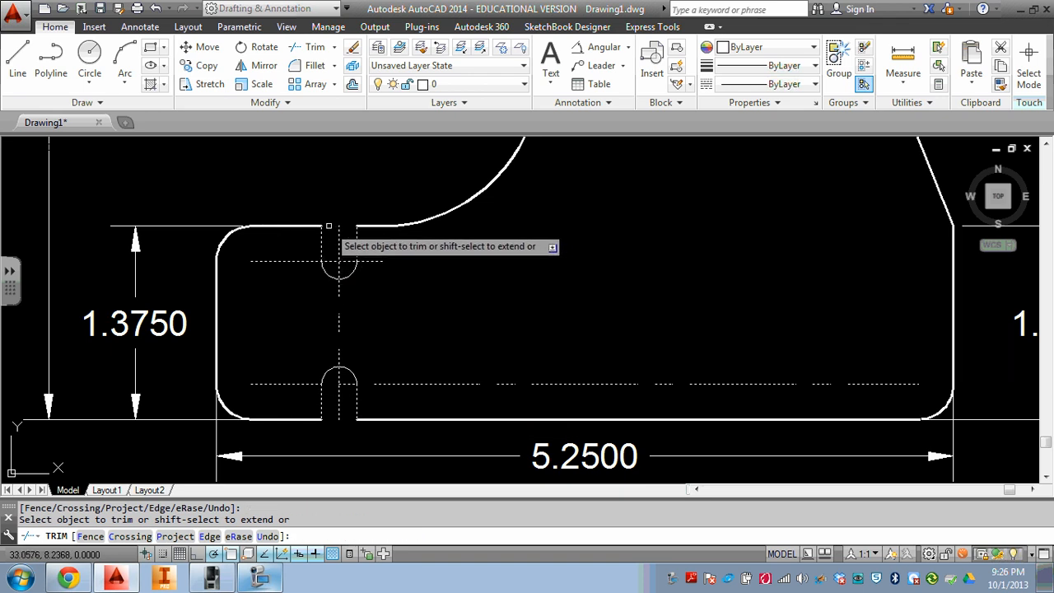
{"action": "key", "text": "Escape"}
- Match the upper slot's side lines and arc to the properties of the profile's large arc
{"action": "middle_click_drag", "start_coordinate": [394, 312], "coordinate": [391, 284]}
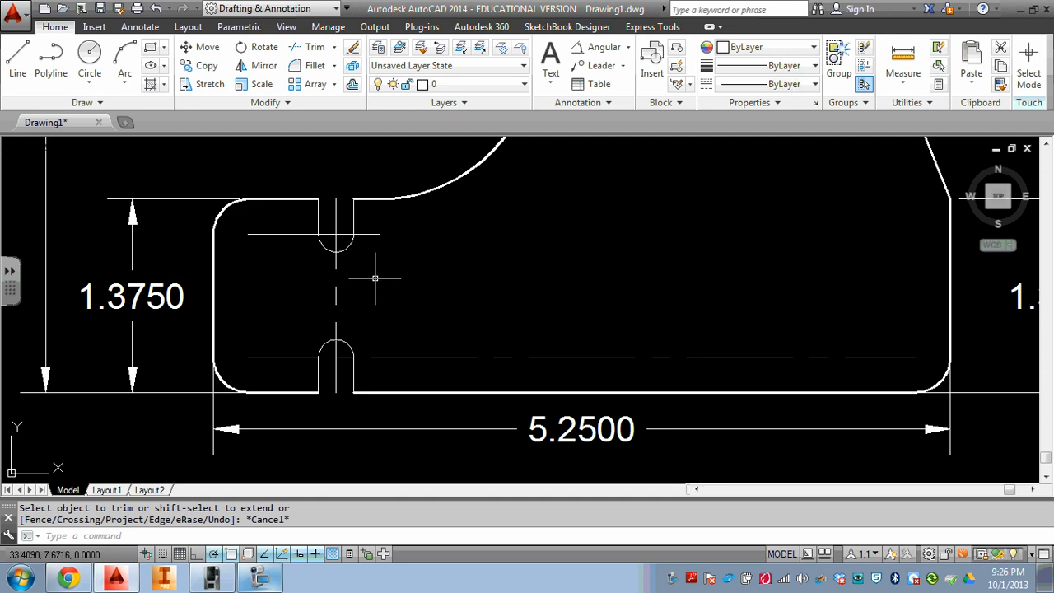
{"action": "left_click", "coordinate": [1000, 86]}
{"action": "left_click", "coordinate": [428, 211]}
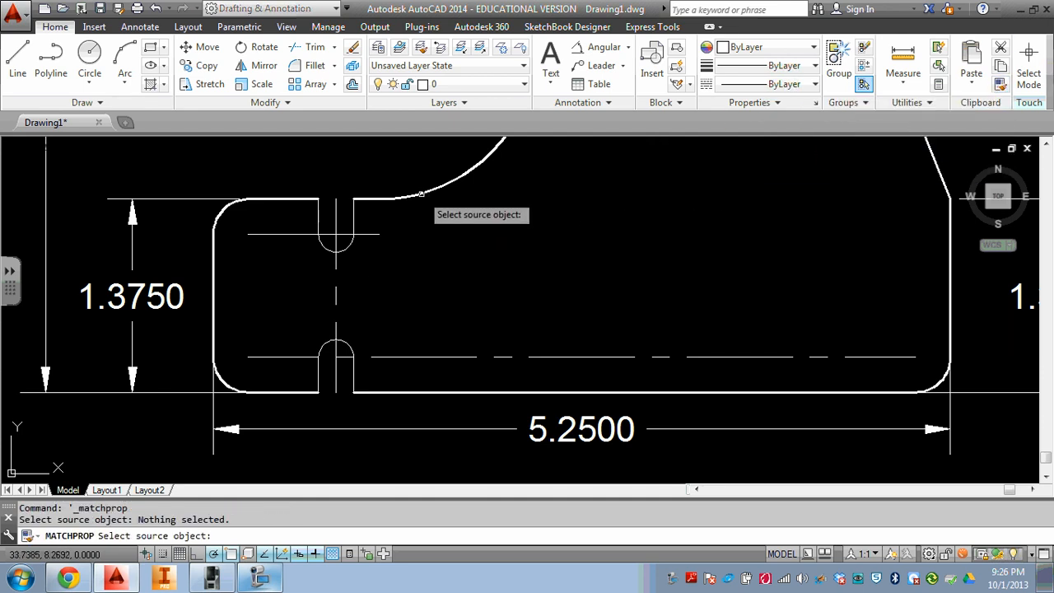
{"action": "left_click", "coordinate": [360, 201]}
{"action": "left_click", "coordinate": [359, 207]}
{"action": "left_click", "coordinate": [344, 217]}
{"action": "left_click", "coordinate": [349, 250]}
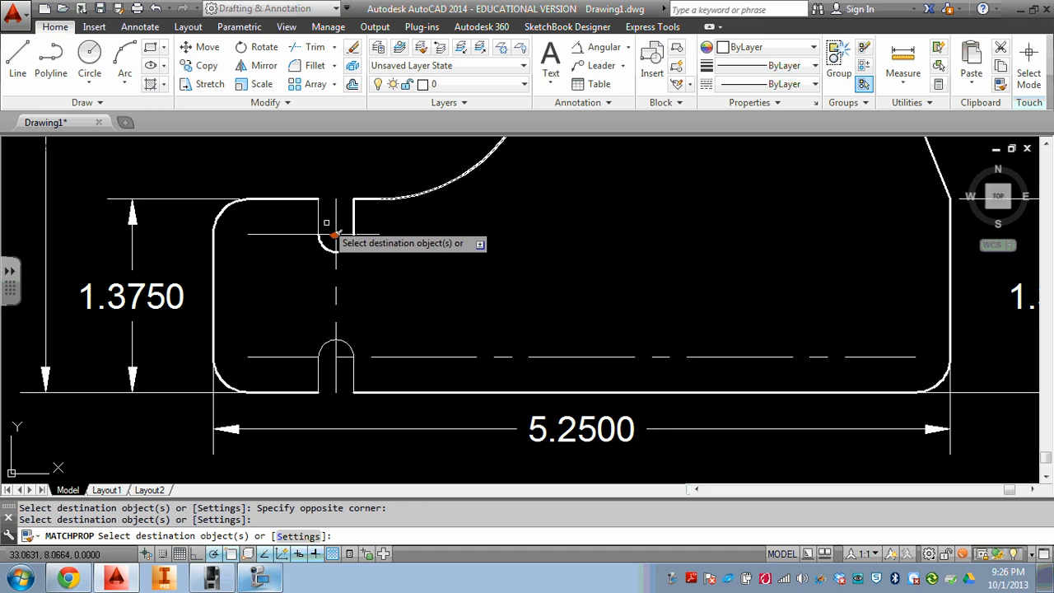
{"action": "left_click", "coordinate": [327, 222]}
{"action": "left_click", "coordinate": [298, 207]}
- Apply the same matched outline properties to the lower slot's arc and side lines
{"action": "left_click", "coordinate": [358, 344]}
{"action": "left_click", "coordinate": [316, 381]}
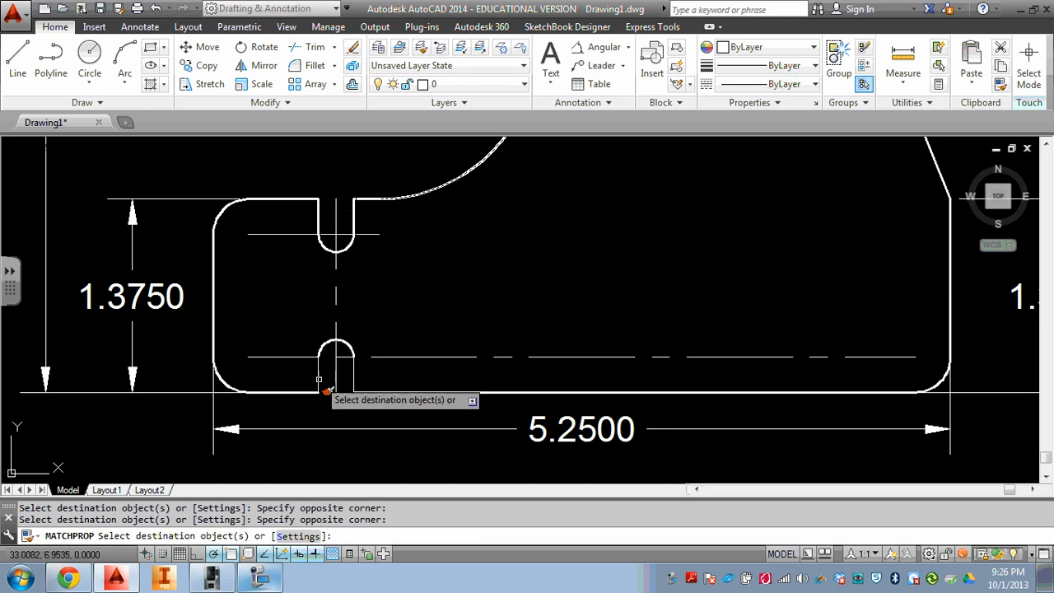
{"action": "left_click", "coordinate": [366, 377]}
{"action": "left_click", "coordinate": [346, 409]}
{"action": "key", "text": "Escape"}
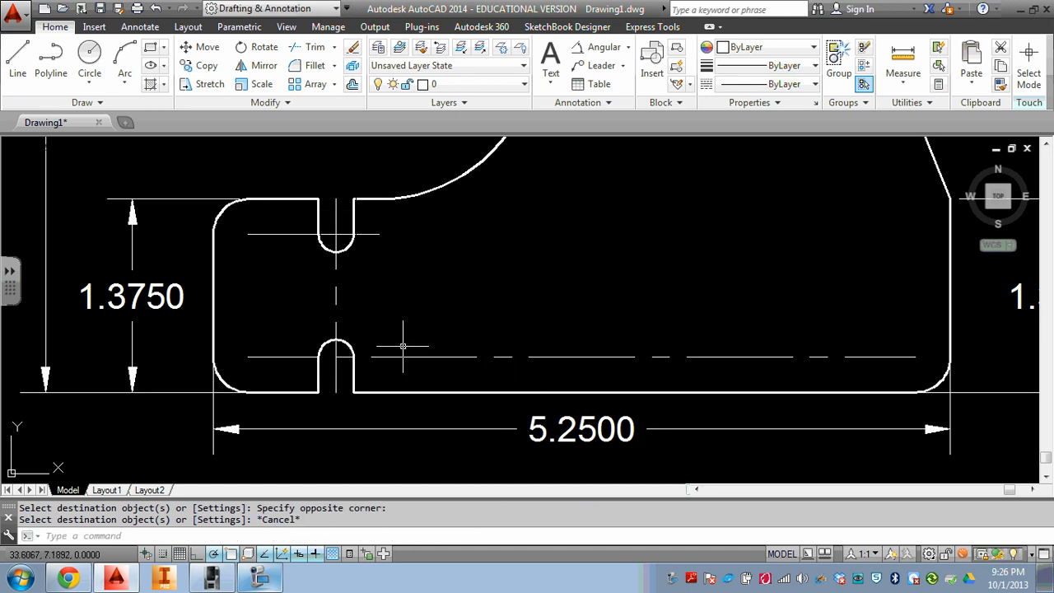
{"action": "scroll", "coordinate": [360, 248], "scroll_direction": "down", "scroll_amount": 3}
{"action": "scroll", "coordinate": [358, 255], "scroll_direction": "up", "scroll_amount": 3}
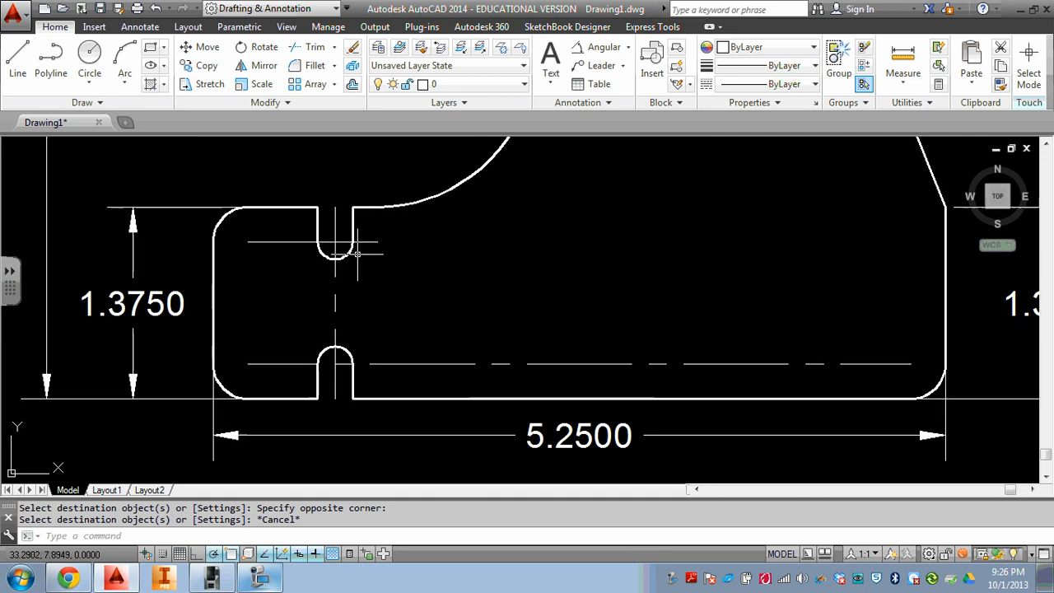
{"action": "left_click", "coordinate": [341, 234]}
{"action": "left_click", "coordinate": [322, 255]}
{"action": "key", "text": "Escape"}
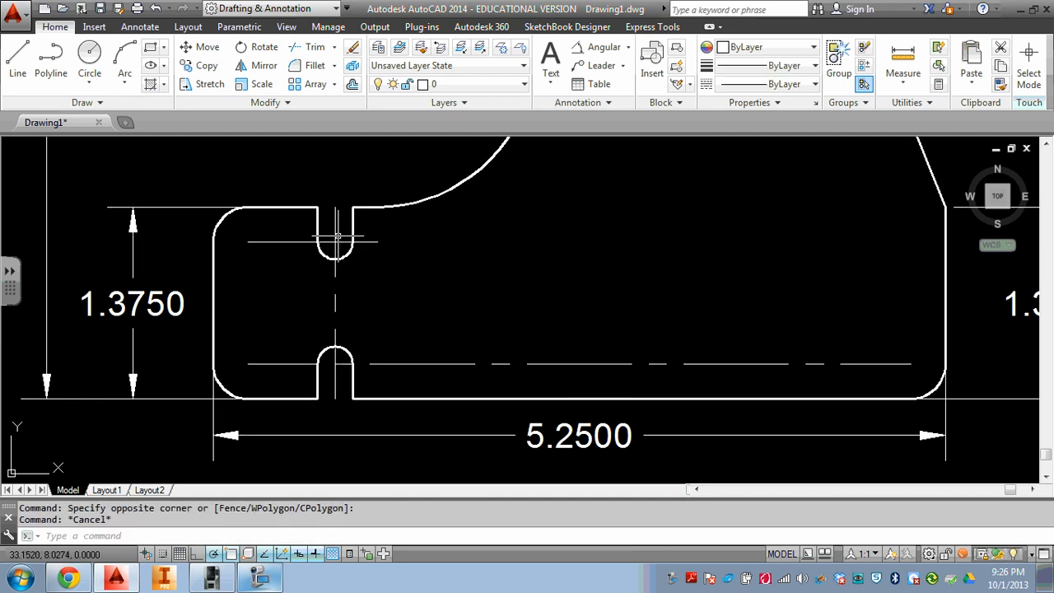
{"action": "left_click", "coordinate": [342, 233]}
{"action": "left_click", "coordinate": [323, 253]}
{"action": "key", "text": "Escape"}
- Set the linetype scale of the three centerlines inside the base to 0.5
{"action": "left_click", "coordinate": [338, 239]}
{"action": "left_click", "coordinate": [333, 242]}
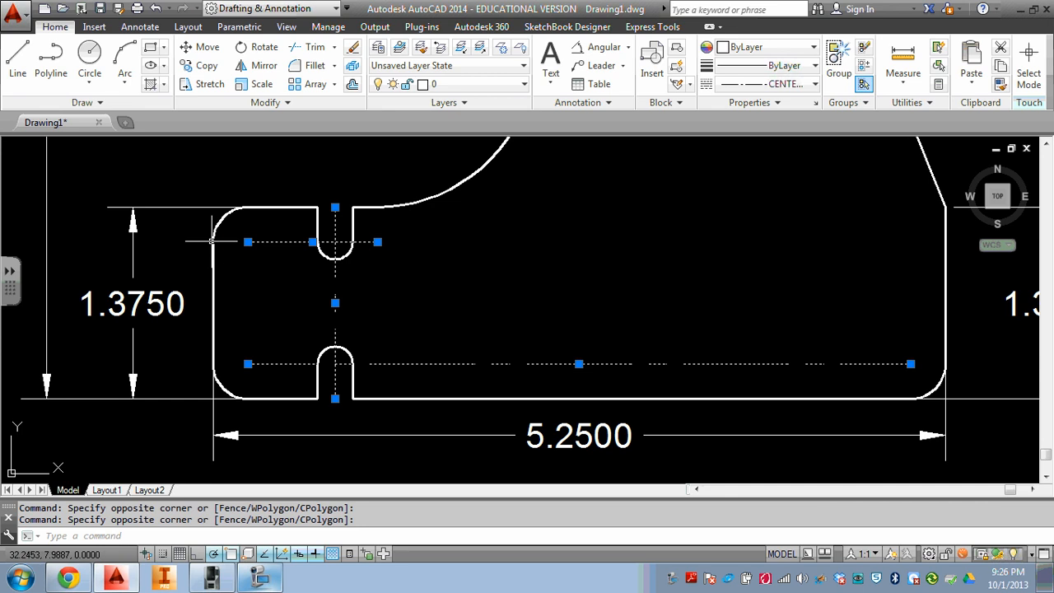
{"action": "key", "text": "Return"}
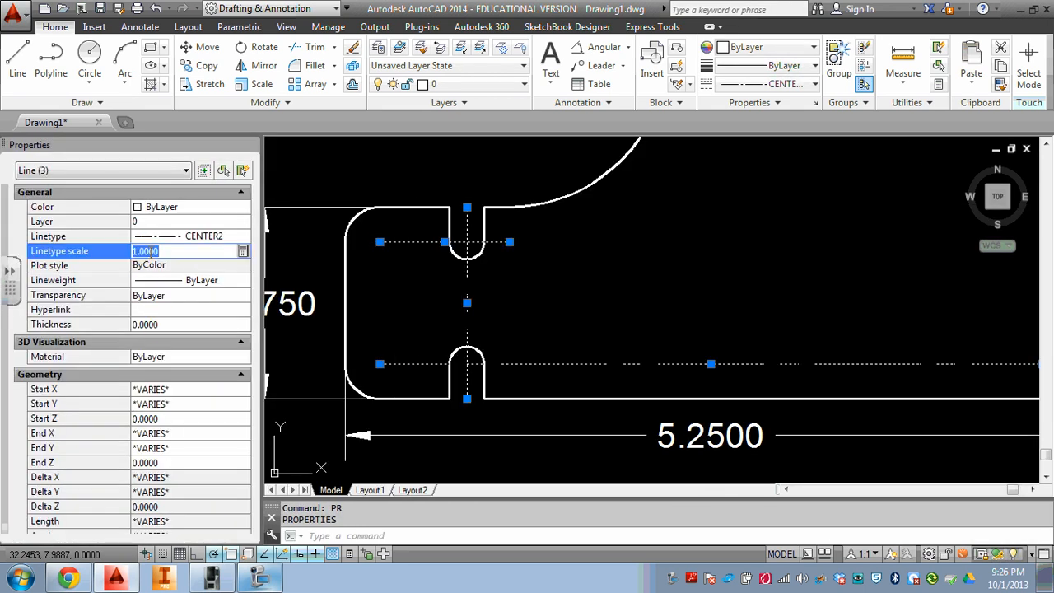
{"action": "type", "text": ".5"}
{"action": "key", "text": "Return"}
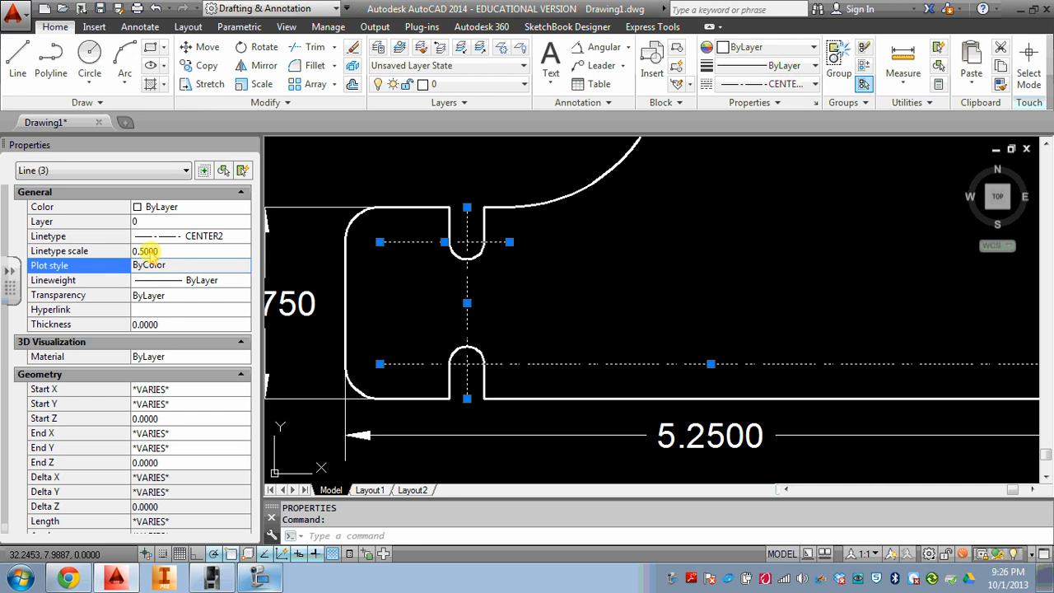
{"action": "key", "text": "Escape"}
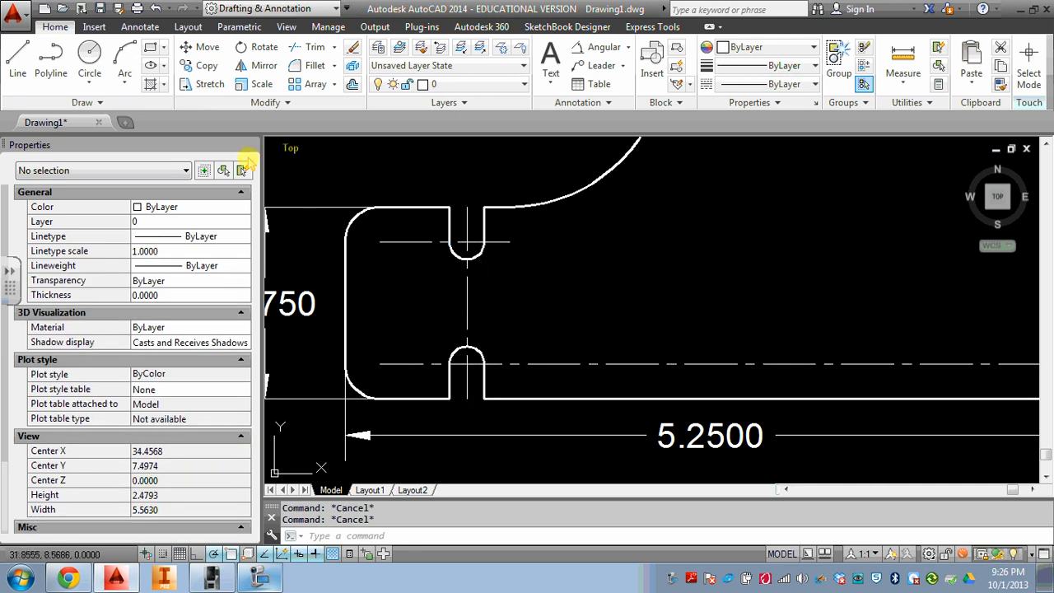
{"action": "left_click", "coordinate": [249, 146]}
- Offset the round ends of the upper and lower slots outward by 0.125
{"action": "scroll", "coordinate": [321, 231], "scroll_direction": "up", "scroll_amount": 5}
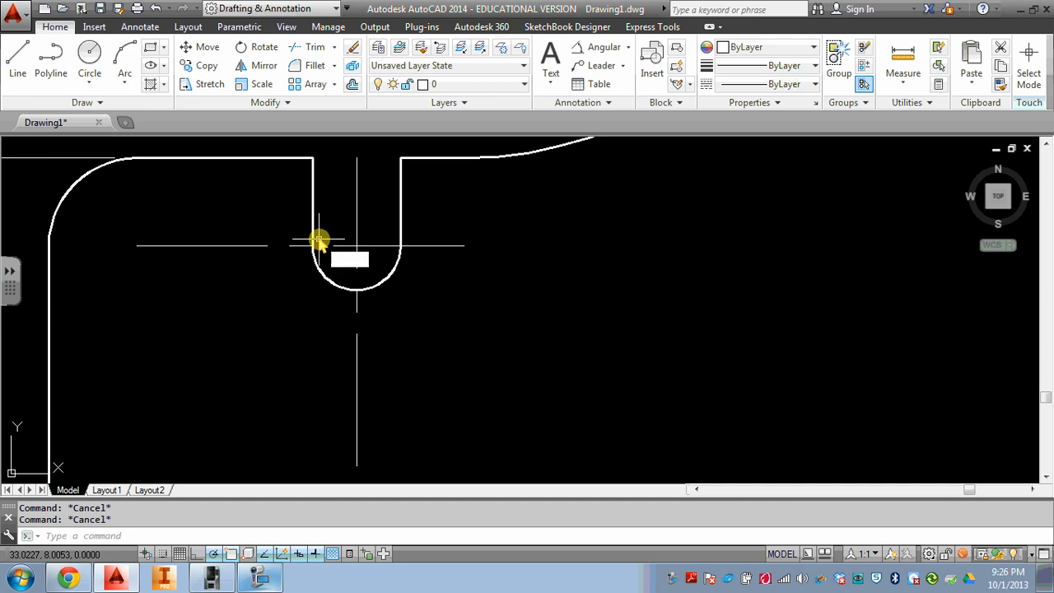
{"action": "key", "text": "Escape"}
{"action": "key", "text": "Return"}
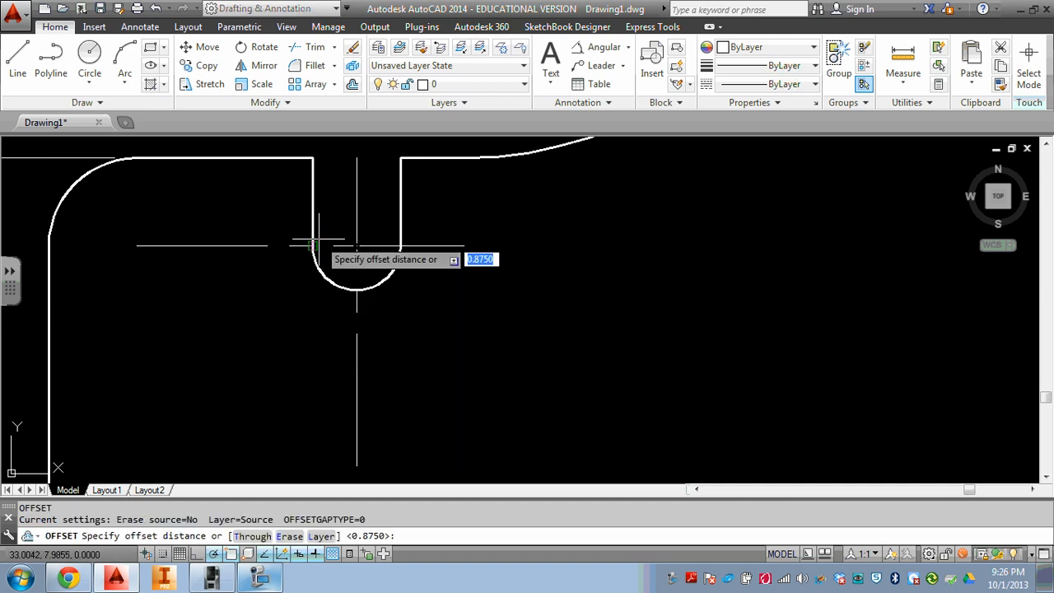
{"action": "type", "text": ".1"}
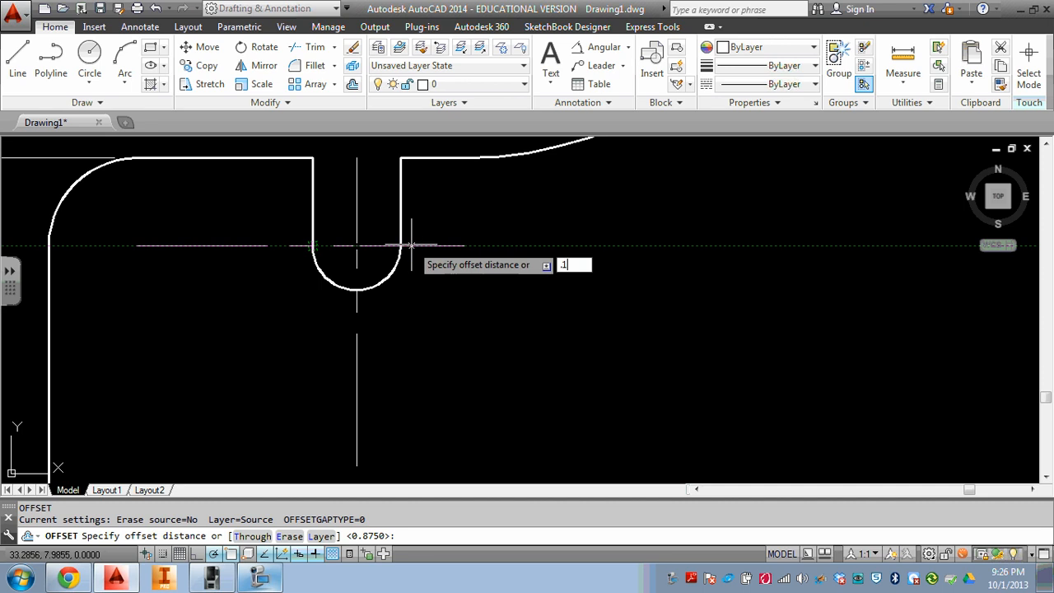
{"action": "type", "text": "25"}
{"action": "key", "text": "Return"}
{"action": "left_click", "coordinate": [390, 275]}
{"action": "left_click", "coordinate": [428, 295]}
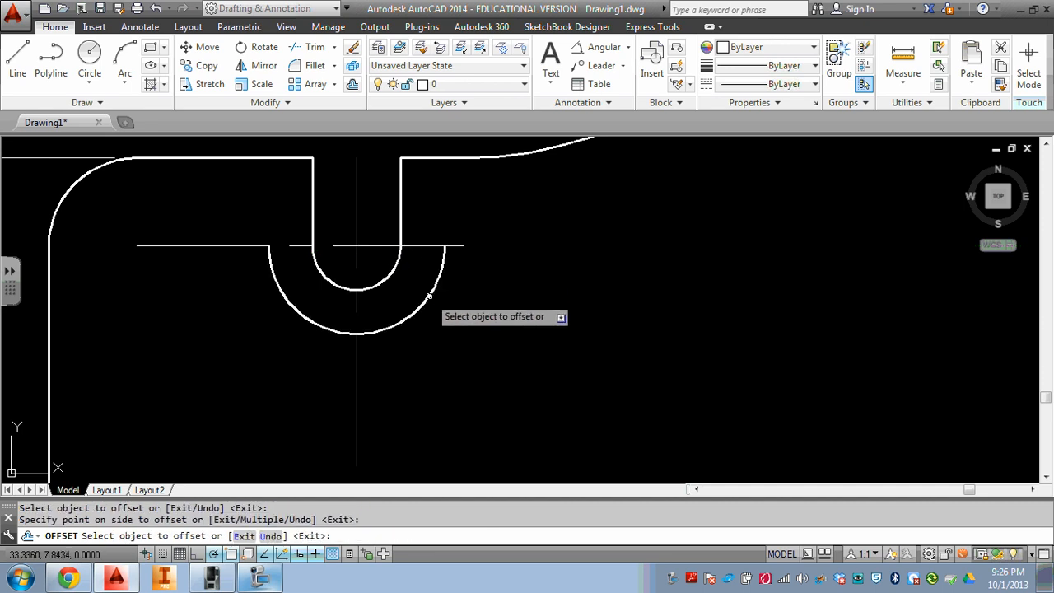
{"action": "middle_click_drag", "start_coordinate": [408, 348], "coordinate": [414, 179]}
{"action": "left_click", "coordinate": [387, 352]}
{"action": "left_click", "coordinate": [431, 294]}
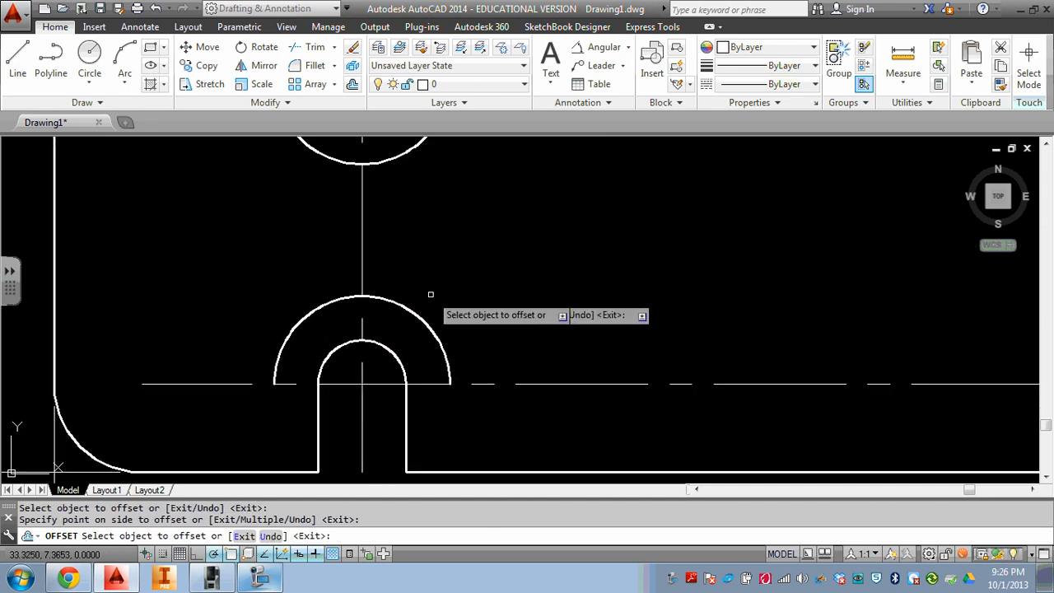
{"action": "key", "text": "Escape"}
- Trim the lower slot's horizontal centerline and the vertical centerline between the slots back to the offset arcs
{"action": "left_click", "coordinate": [312, 53]}
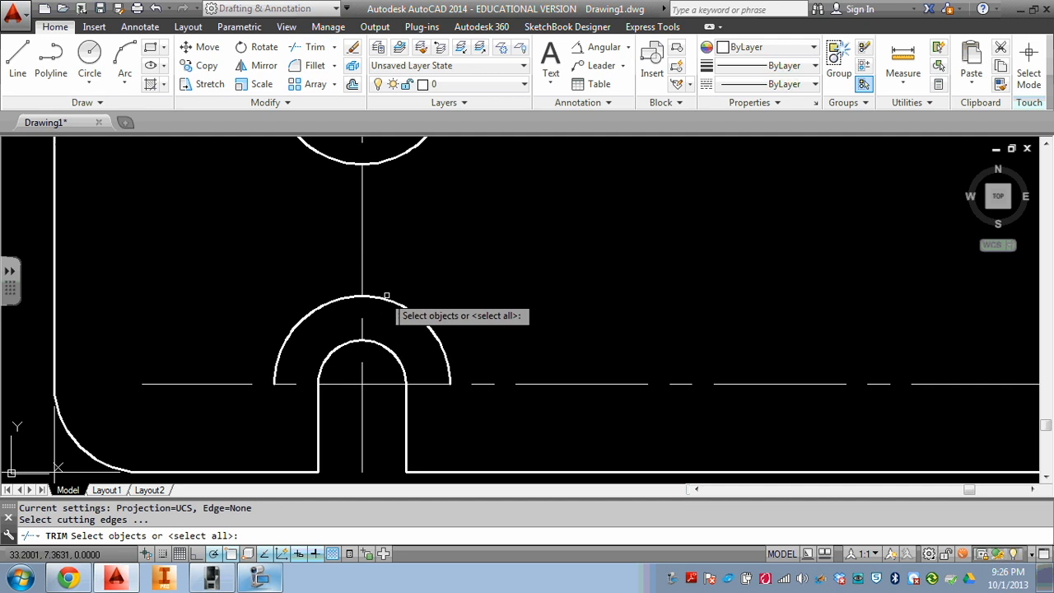
{"action": "left_click", "coordinate": [451, 151]}
{"action": "left_click", "coordinate": [384, 284]}
{"action": "key", "text": "Return"}
{"action": "left_click", "coordinate": [489, 327]}
{"action": "left_click", "coordinate": [465, 408]}
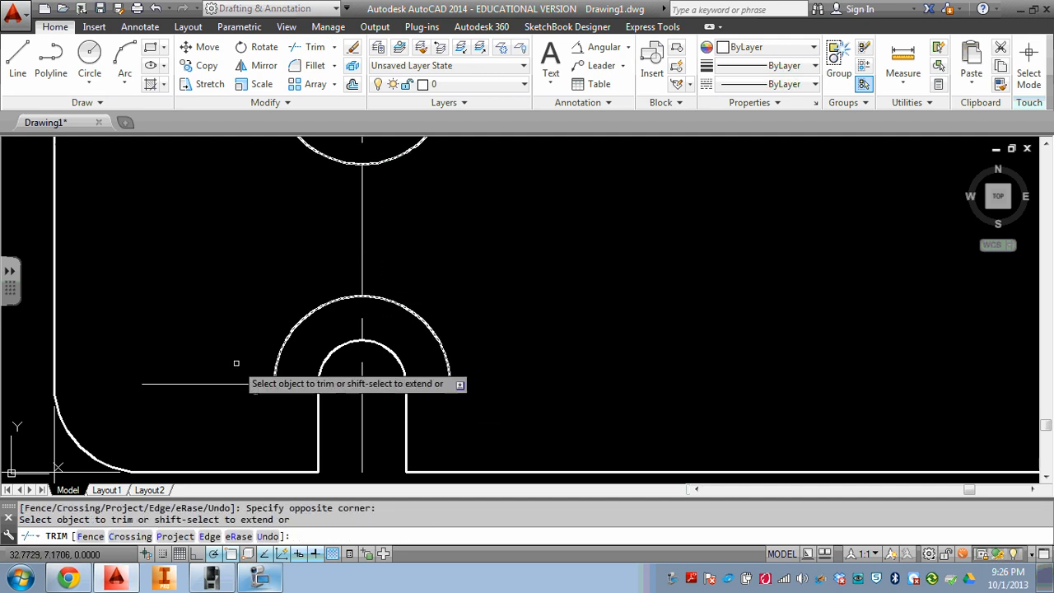
{"action": "left_click", "coordinate": [198, 383]}
{"action": "left_click", "coordinate": [364, 266]}
{"action": "left_click", "coordinate": [381, 179]}
- Trim both ends of the upper slot's horizontal centerline back to its offset arc
{"action": "middle_click_drag", "start_coordinate": [385, 187], "coordinate": [381, 261]}
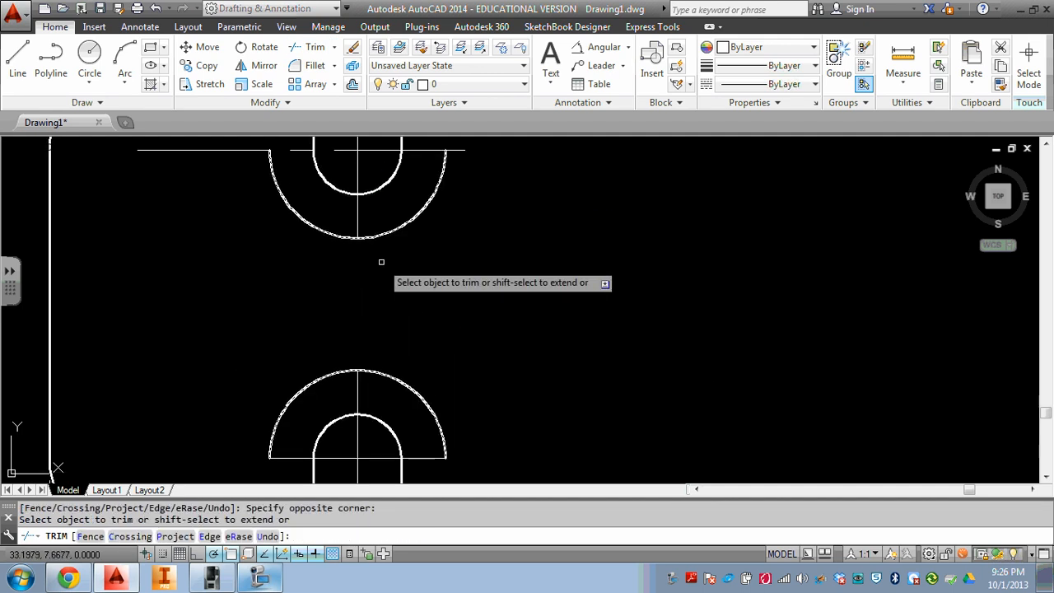
{"action": "middle_click_drag", "start_coordinate": [421, 206], "coordinate": [419, 261]}
{"action": "scroll", "coordinate": [435, 237], "scroll_direction": "up", "scroll_amount": 2}
{"action": "scroll", "coordinate": [288, 174], "scroll_direction": "up", "scroll_amount": 1}
{"action": "middle_click_drag", "start_coordinate": [288, 181], "coordinate": [522, 273]}
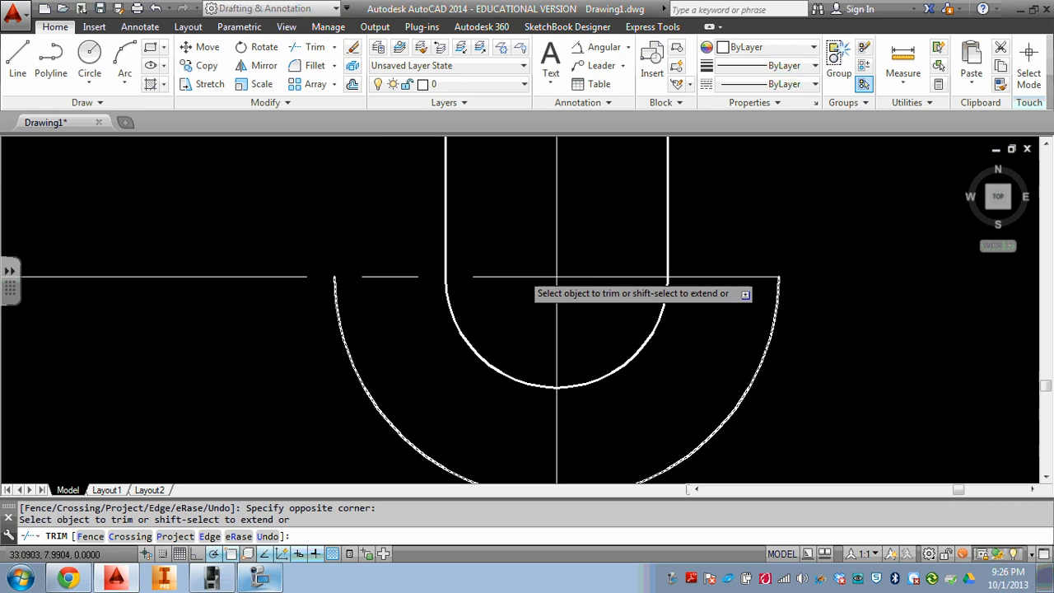
{"action": "scroll", "coordinate": [523, 275], "scroll_direction": "down", "scroll_amount": 1}
{"action": "left_click", "coordinate": [332, 246]}
{"action": "left_click", "coordinate": [283, 351]}
{"action": "scroll", "coordinate": [343, 299], "scroll_direction": "down", "scroll_amount": 2}
{"action": "key", "text": "Escape"}
{"action": "key", "text": "Escape"}
{"action": "middle_click_drag", "start_coordinate": [423, 307], "coordinate": [420, 266]}
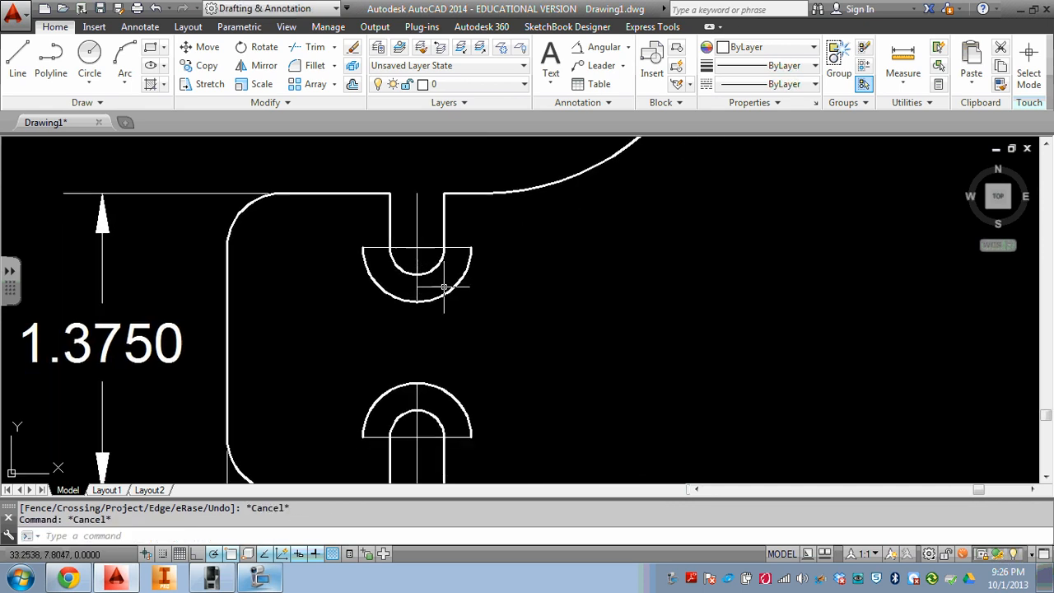
- Erase the two offset arcs that served as trimming boundaries around the slot ends
{"action": "type", "text": "e"}
{"action": "key", "text": "Return"}
{"action": "left_click", "coordinate": [503, 280]}
{"action": "left_click", "coordinate": [458, 414]}
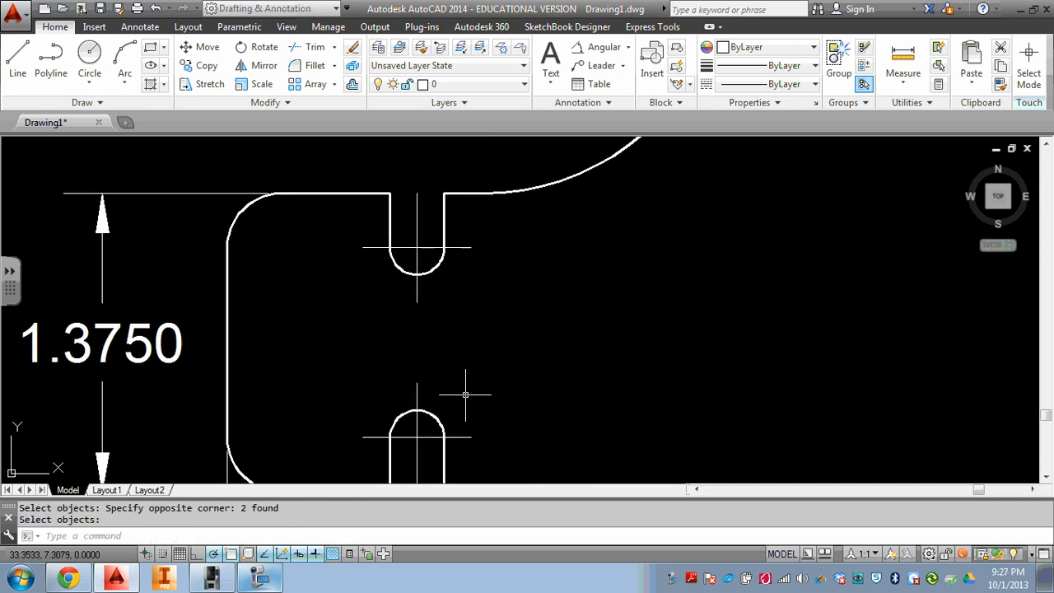
- Reduce the linetype scale of the four trimmed centerlines in the upper and lower slots
{"action": "left_click", "coordinate": [424, 239]}
{"action": "left_click", "coordinate": [412, 257]}
{"action": "middle_click_drag", "start_coordinate": [433, 334], "coordinate": [433, 280]}
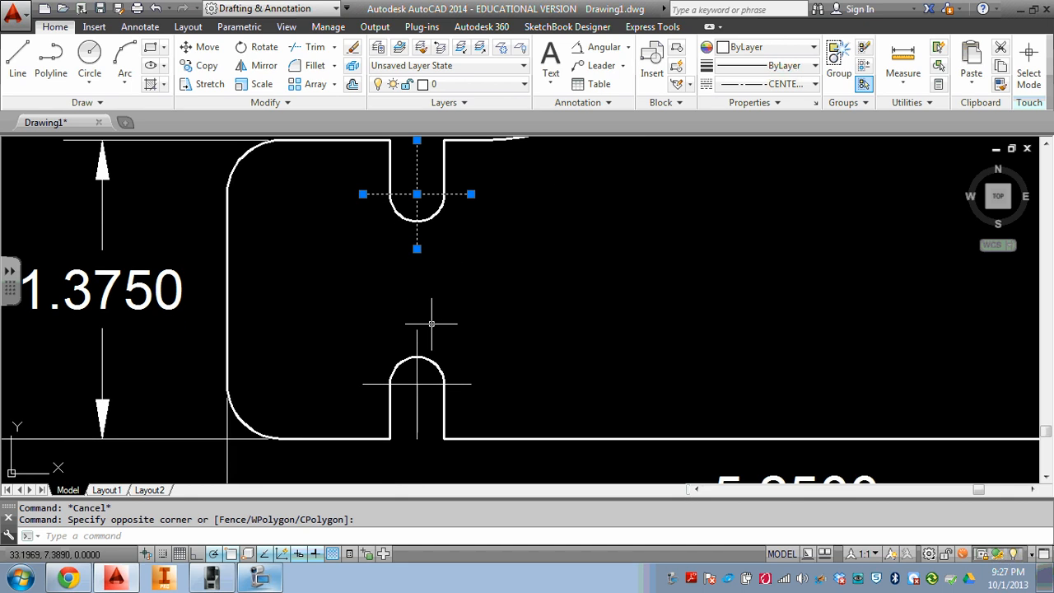
{"action": "left_click", "coordinate": [426, 373]}
{"action": "left_click", "coordinate": [402, 412]}
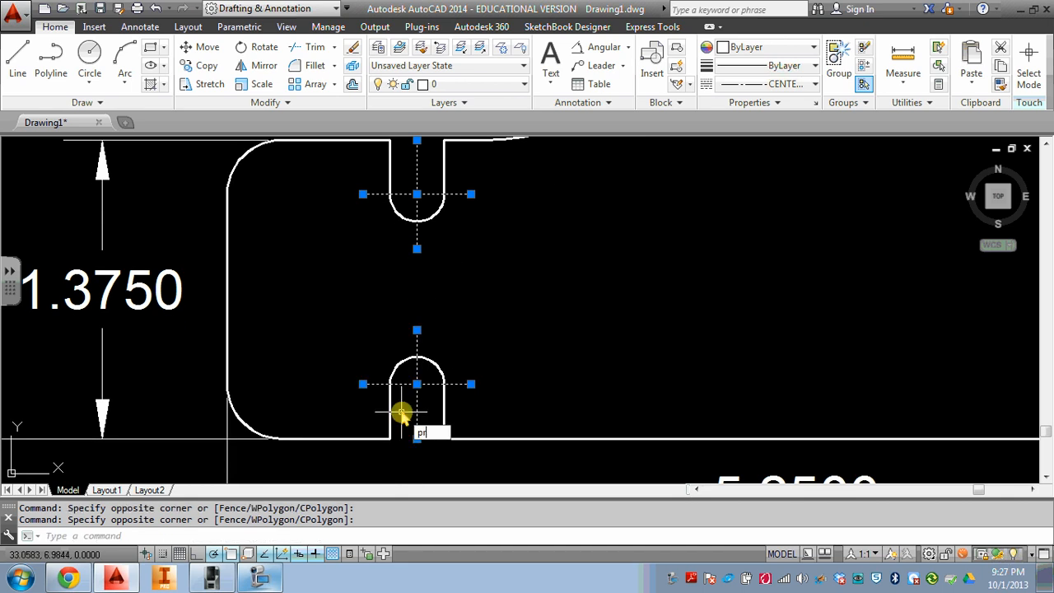
{"action": "key", "text": "Return"}
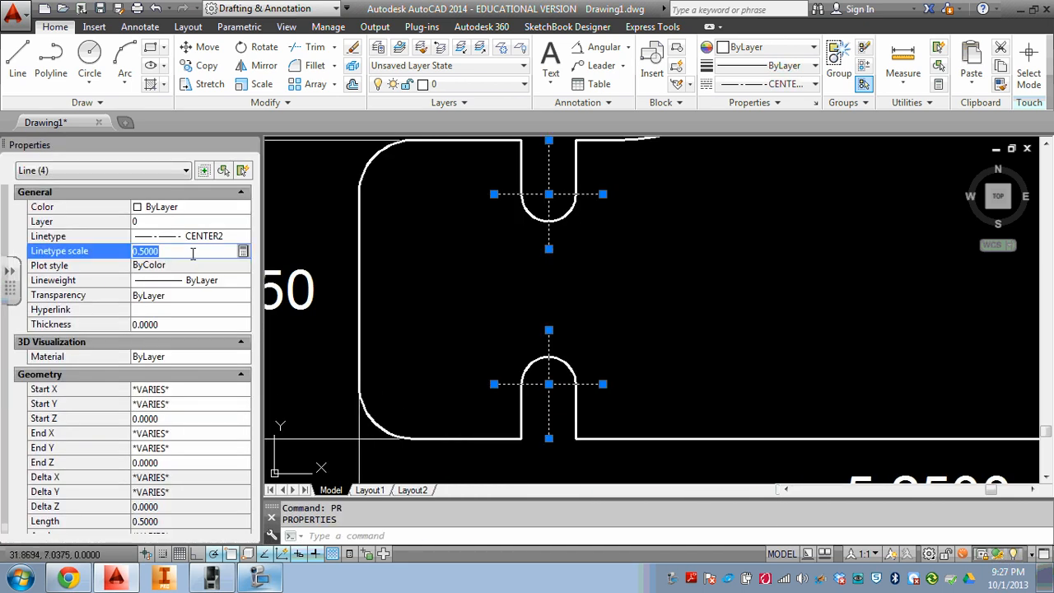
{"action": "key", "text": "Return"}
{"action": "key", "text": "Escape"}
{"action": "key", "text": "Escape"}
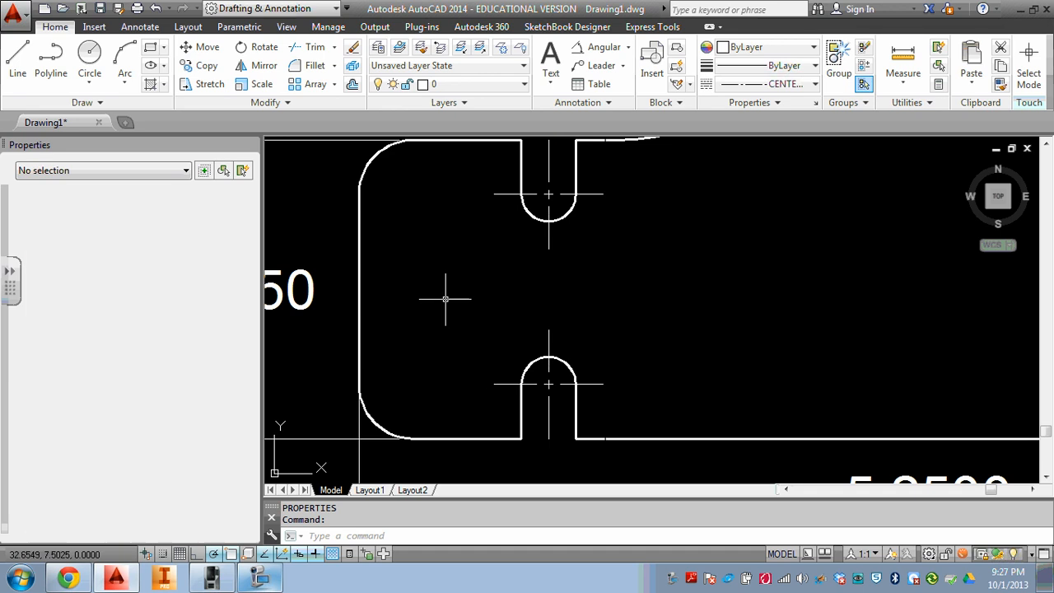
- Add a radius dimension to the base's lower-left rounded corner, placed outside the profile
{"action": "scroll", "coordinate": [622, 232], "scroll_direction": "down", "scroll_amount": 4}
{"action": "scroll", "coordinate": [626, 237], "scroll_direction": "up", "scroll_amount": 2}
{"action": "middle_click_drag", "start_coordinate": [626, 239], "coordinate": [432, 355]}
{"action": "scroll", "coordinate": [432, 355], "scroll_direction": "down", "scroll_amount": 3}
{"action": "scroll", "coordinate": [514, 356], "scroll_direction": "up", "scroll_amount": 3}
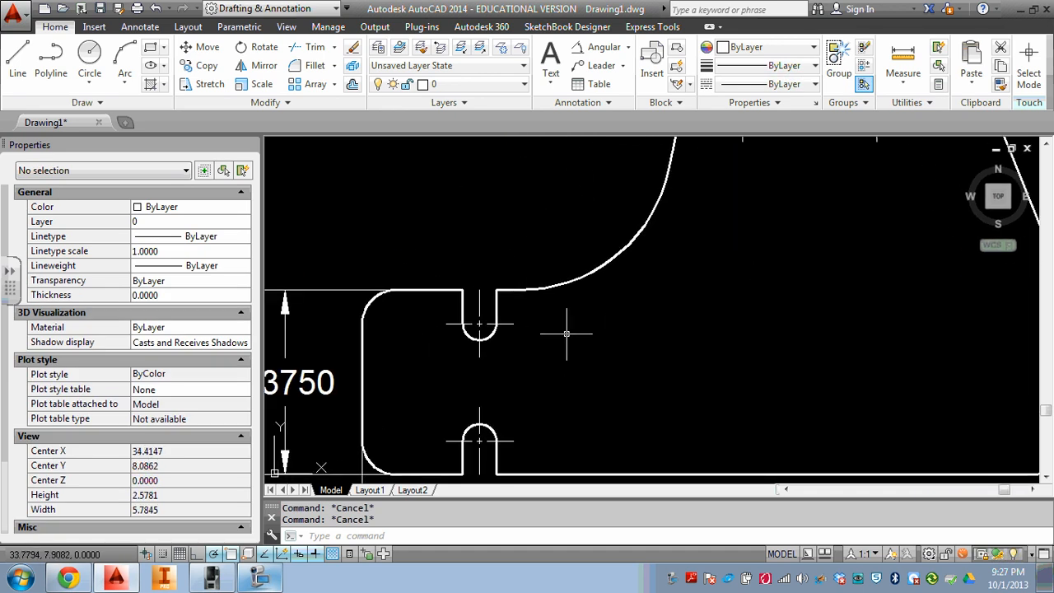
{"action": "middle_click_drag", "start_coordinate": [617, 311], "coordinate": [573, 280]}
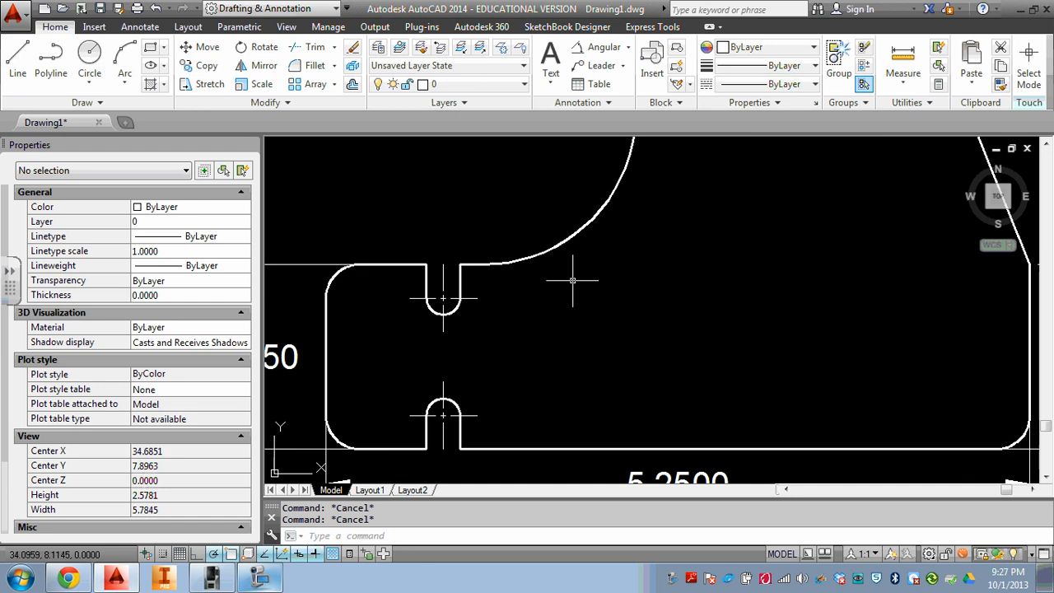
{"action": "middle_click_drag", "start_coordinate": [570, 326], "coordinate": [669, 276]}
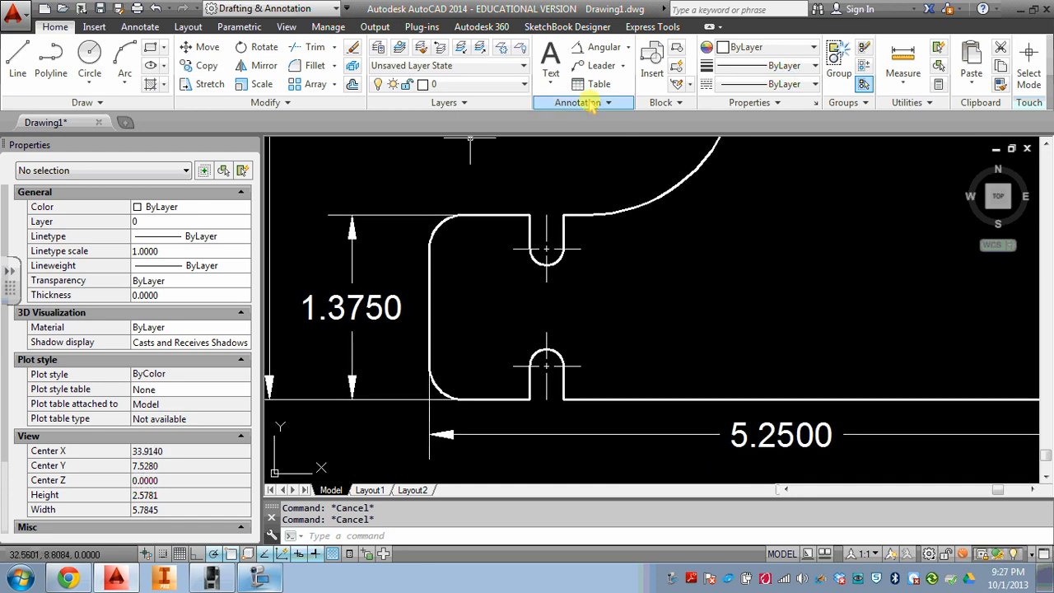
{"action": "left_click", "coordinate": [629, 47]}
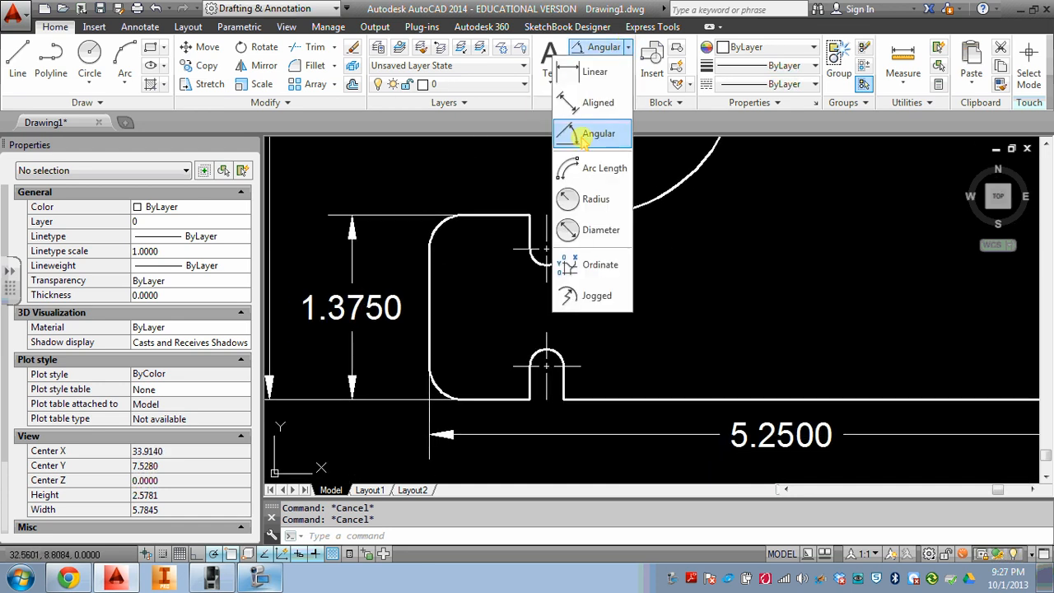
{"action": "left_click", "coordinate": [587, 198]}
{"action": "middle_click_drag", "start_coordinate": [391, 391], "coordinate": [488, 318]}
{"action": "left_click", "coordinate": [533, 317]}
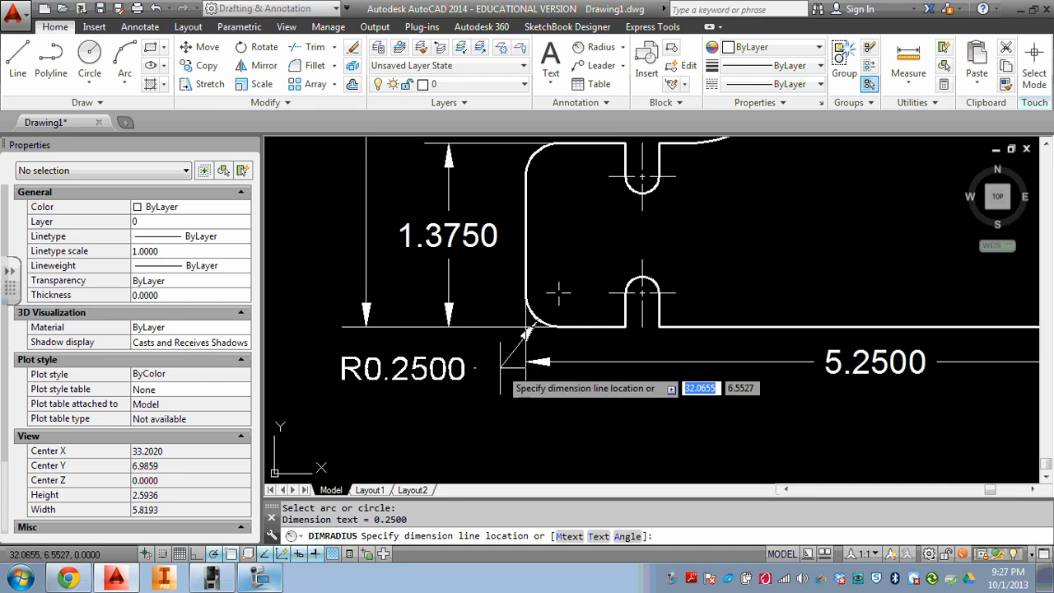
{"action": "middle_click_drag", "start_coordinate": [439, 429], "coordinate": [431, 458]}
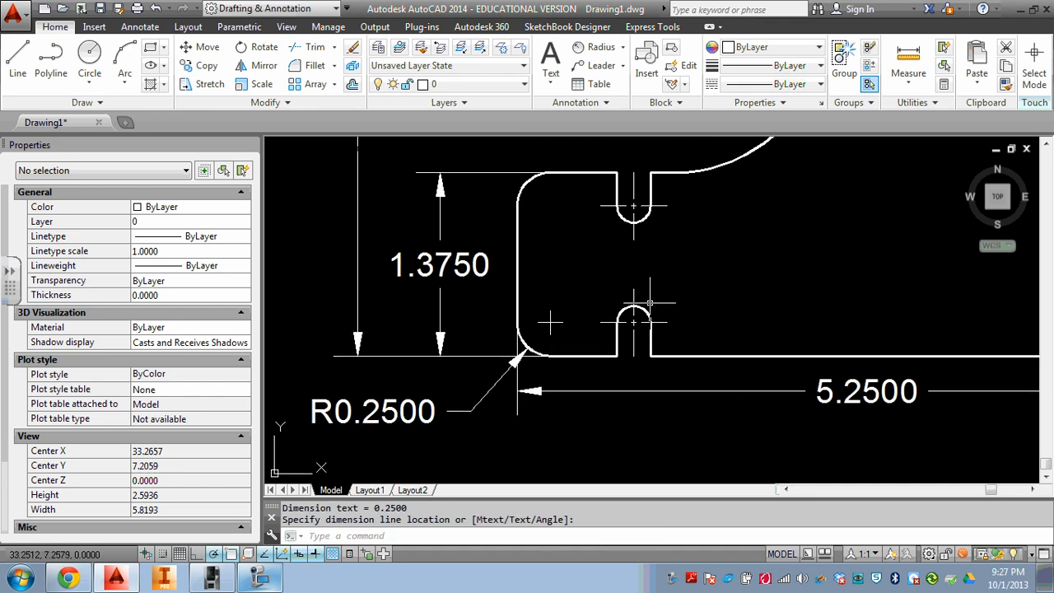
- Add a radius dimension to the lower slot's round end, placed up and to its right
{"action": "right_click", "coordinate": [650, 304]}
{"action": "left_click", "coordinate": [707, 24]}
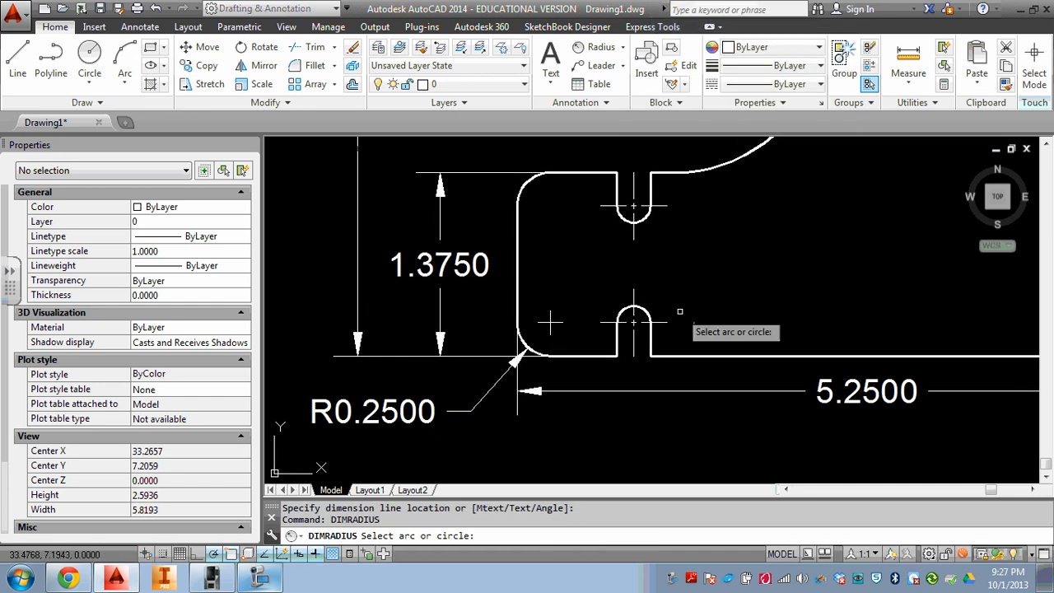
{"action": "left_click", "coordinate": [646, 315]}
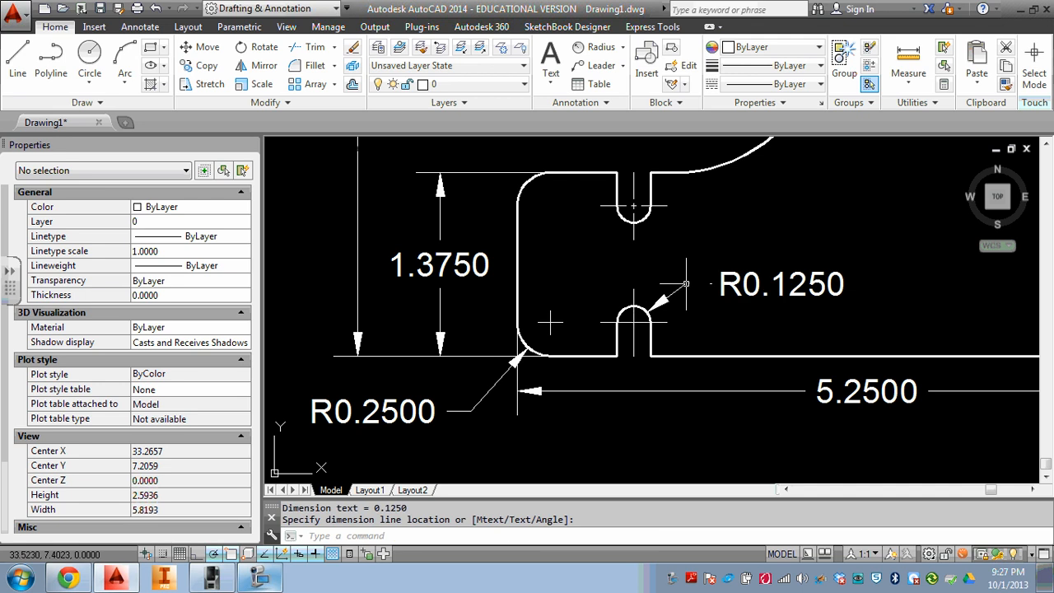
{"action": "scroll", "coordinate": [864, 354], "scroll_direction": "down", "scroll_amount": 2}
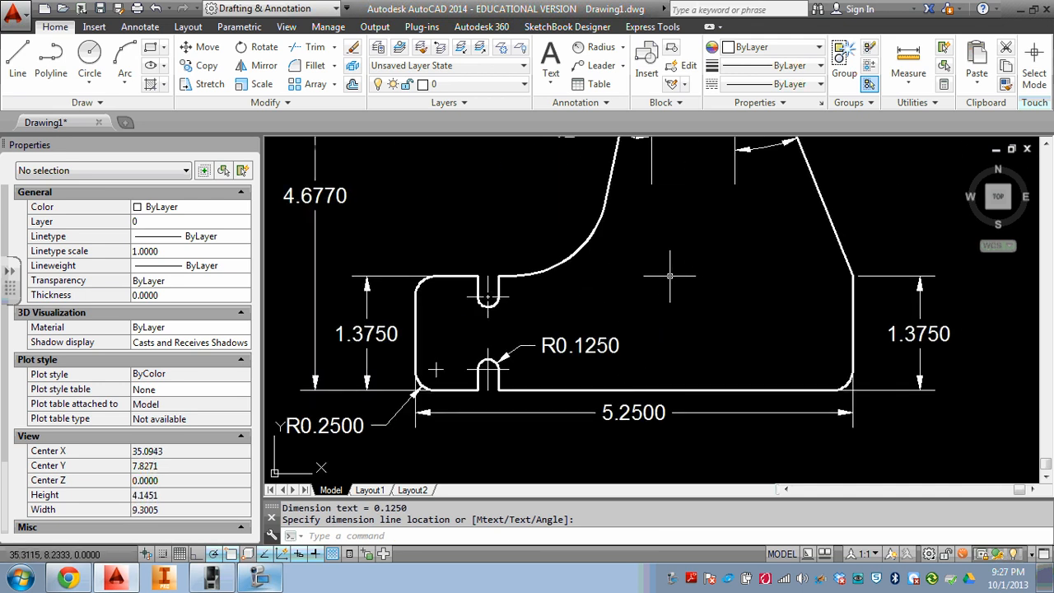
{"action": "left_click", "coordinate": [624, 48]}
{"action": "left_click", "coordinate": [585, 73]}
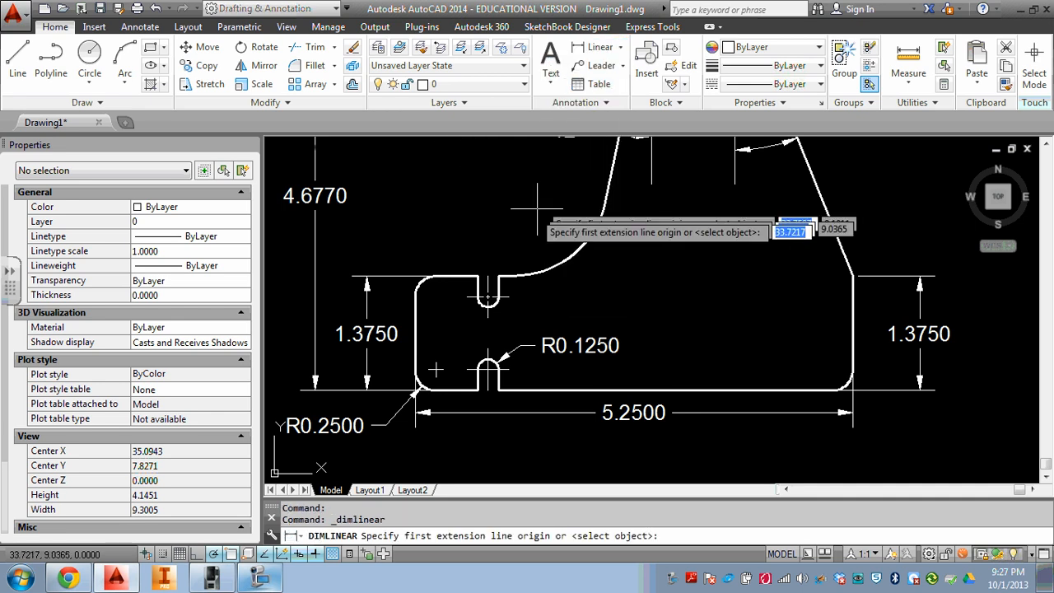
{"action": "left_click", "coordinate": [446, 277]}
{"action": "left_click", "coordinate": [458, 284]}
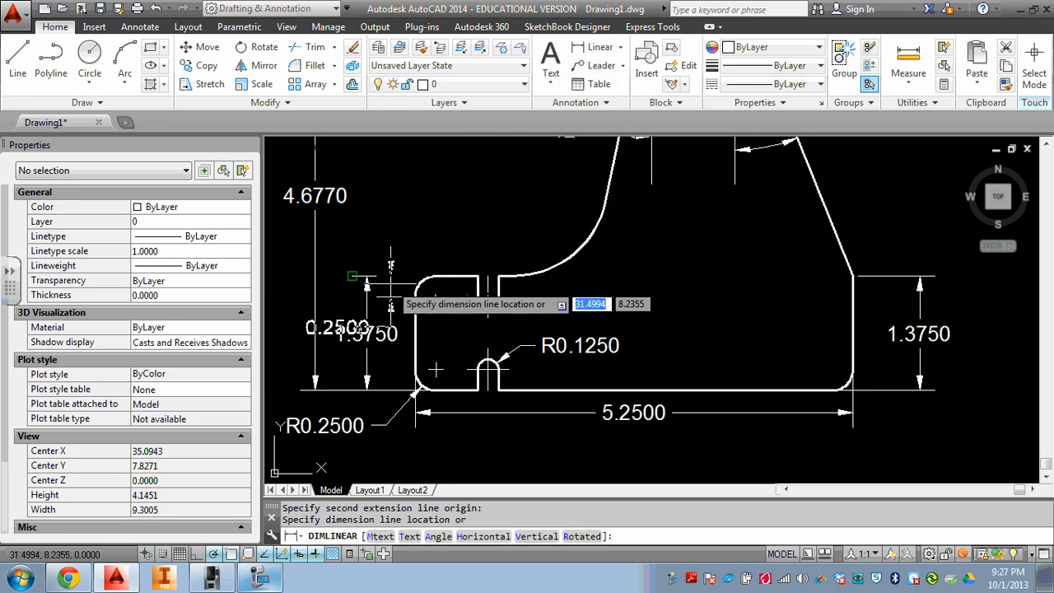
{"action": "scroll", "coordinate": [388, 297], "scroll_direction": "up", "scroll_amount": 2}
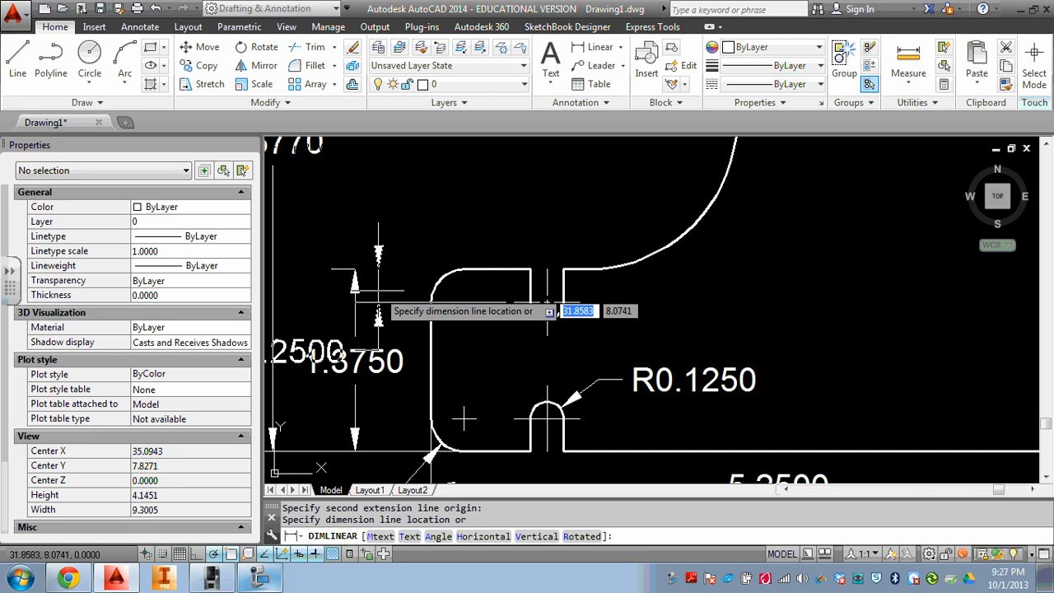
{"action": "scroll", "coordinate": [547, 311], "scroll_direction": "down", "scroll_amount": 2}
{"action": "key", "text": "Escape"}
- Add a vertical linear dimension from the base's upper edge to the upper slot's center, placed left of the profile
{"action": "key", "text": "Return"}
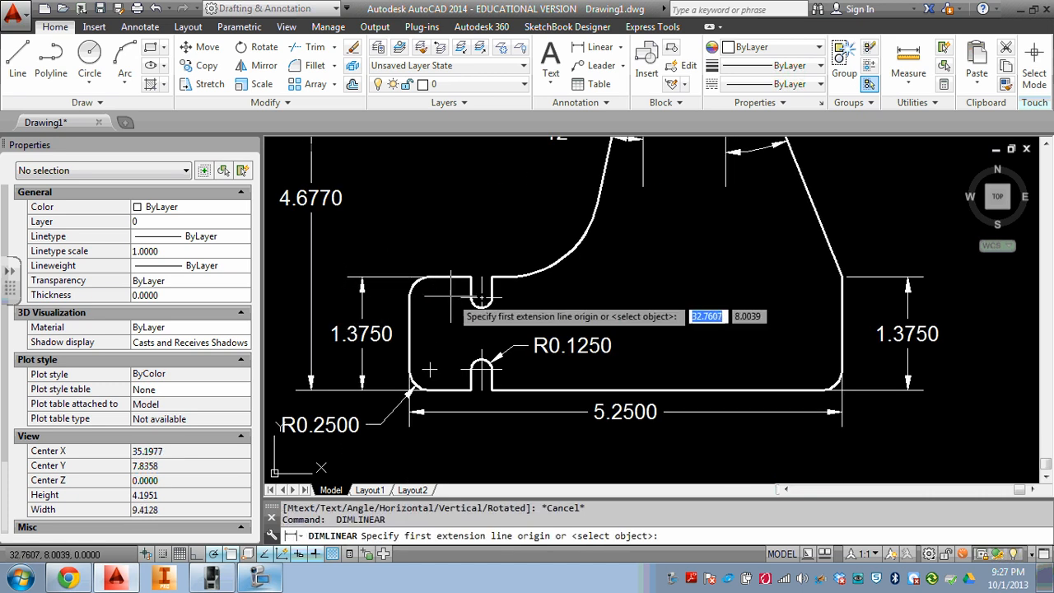
{"action": "left_click", "coordinate": [440, 277]}
{"action": "left_click", "coordinate": [482, 297]}
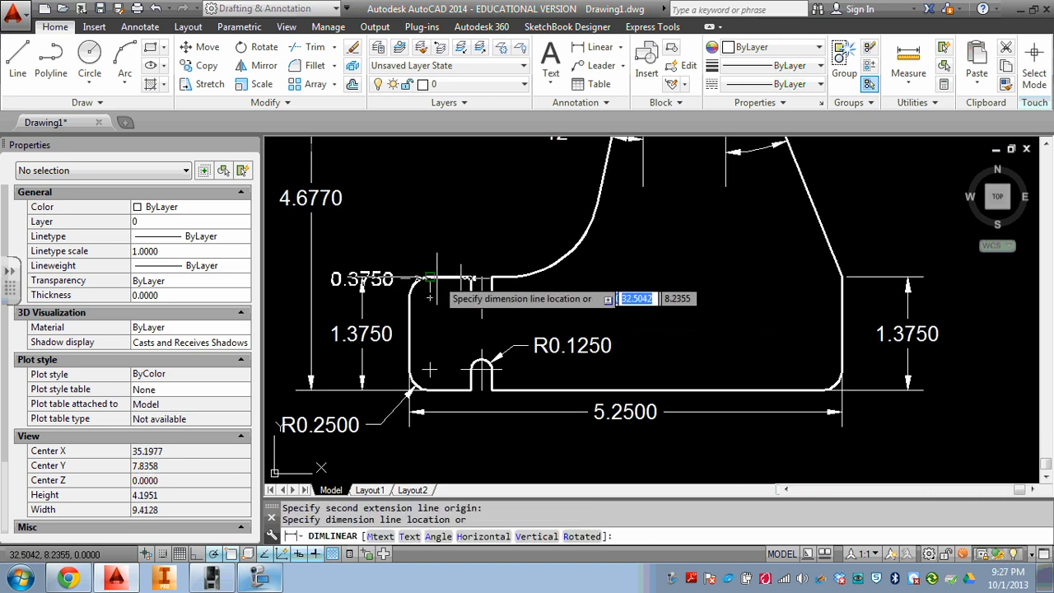
{"action": "left_click", "coordinate": [388, 296]}
{"action": "middle_click_drag", "start_coordinate": [466, 317], "coordinate": [468, 279]}
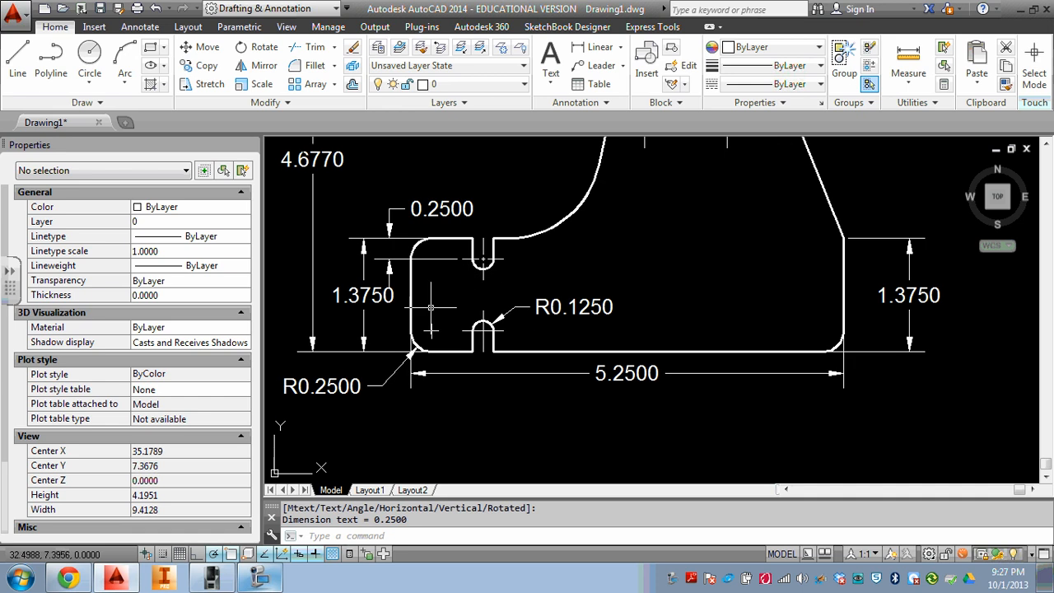
- Add a vertical linear dimension from the lower slot's horizontal centerline to the base's bottom edge, placed left of the profile
{"action": "key", "text": "Return"}
{"action": "scroll", "coordinate": [452, 358], "scroll_direction": "up", "scroll_amount": 2}
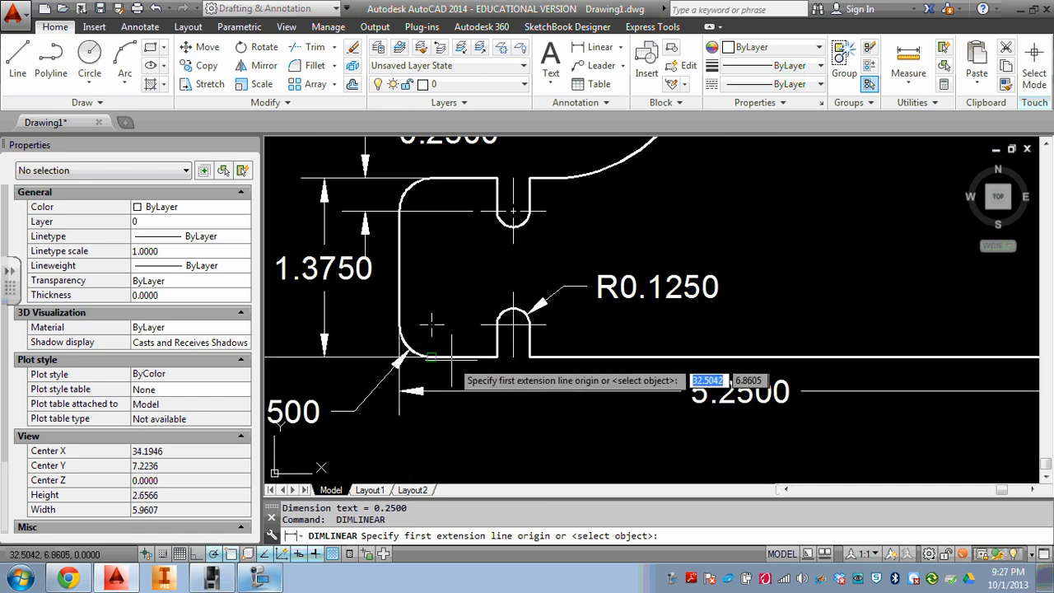
{"action": "left_click", "coordinate": [494, 323]}
{"action": "left_click", "coordinate": [432, 357]}
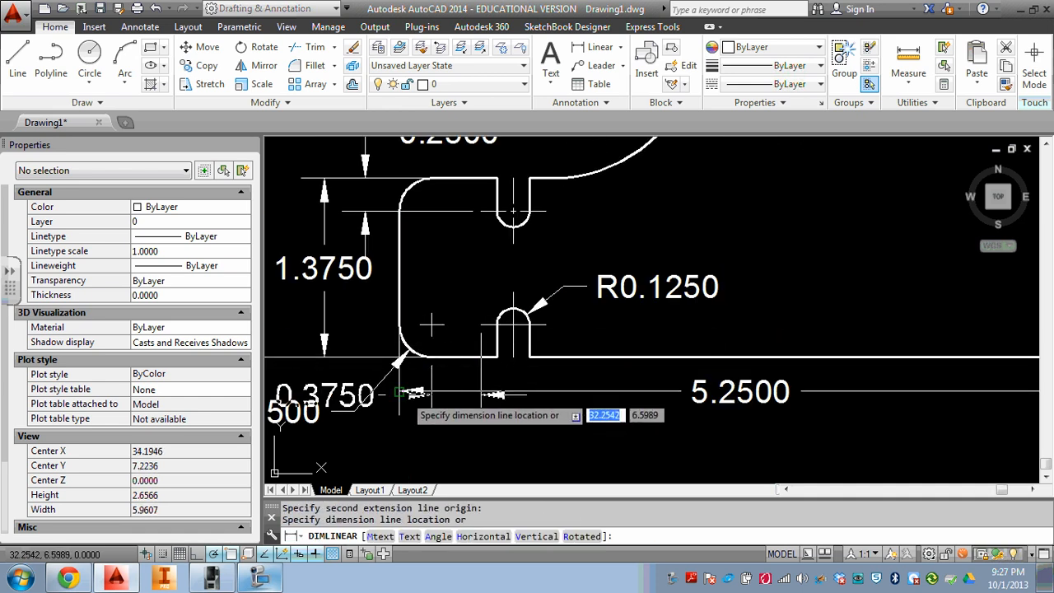
{"action": "scroll", "coordinate": [416, 330], "scroll_direction": "down", "scroll_amount": 2}
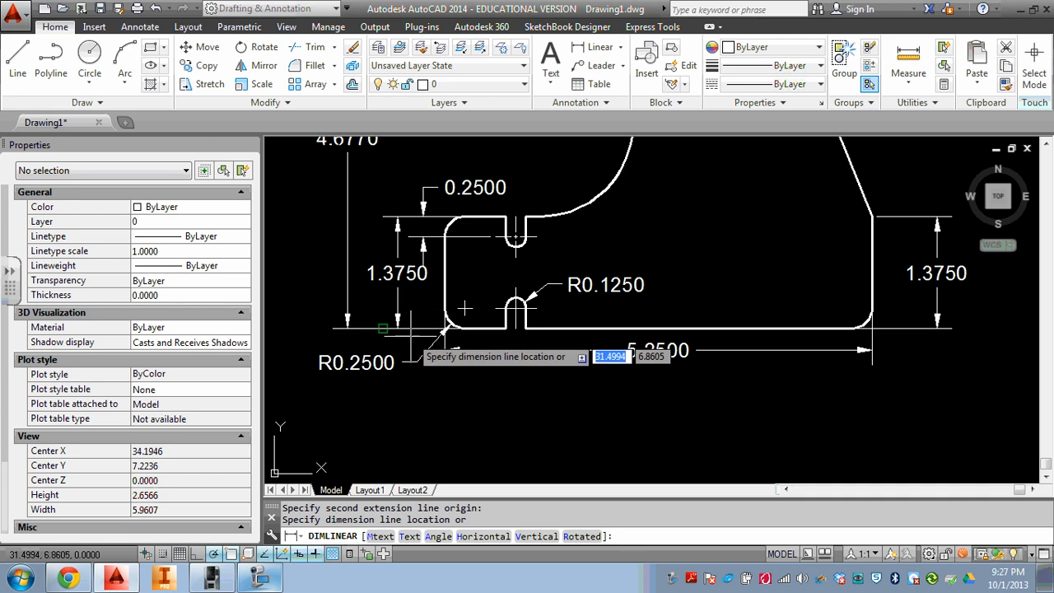
{"action": "scroll", "coordinate": [413, 328], "scroll_direction": "up", "scroll_amount": 2}
{"action": "left_click", "coordinate": [413, 334]}
{"action": "scroll", "coordinate": [416, 342], "scroll_direction": "down", "scroll_amount": 2}
{"action": "key", "text": "Escape"}
{"action": "scroll", "coordinate": [418, 346], "scroll_direction": "up", "scroll_amount": 2}
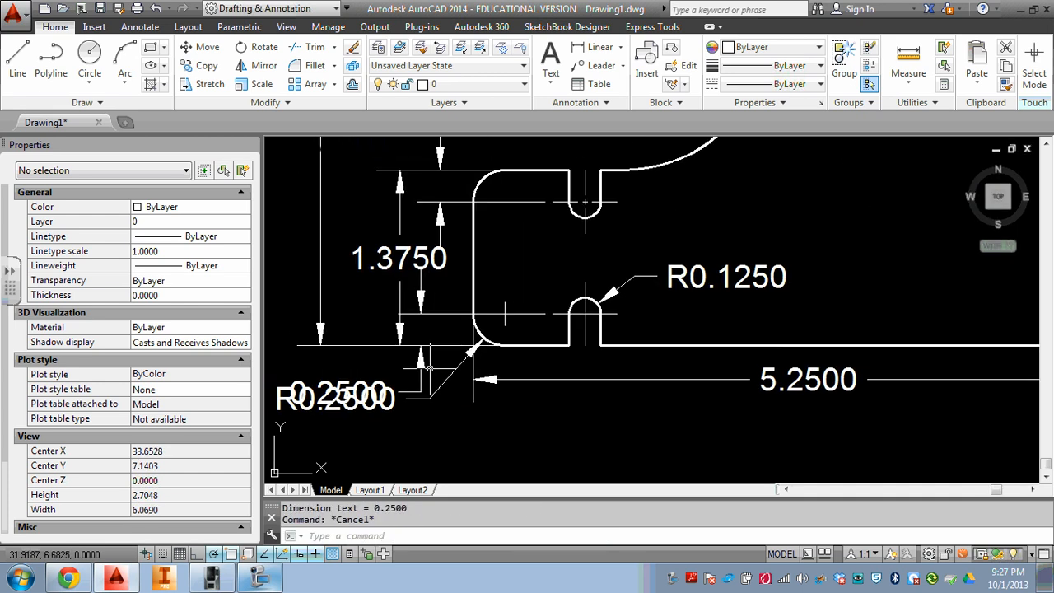
{"action": "scroll", "coordinate": [418, 346], "scroll_direction": "down", "scroll_amount": 2}
{"action": "key", "text": "Escape"}
- Move the 1.3750 height dimension on the base's left side farther out from the profile
{"action": "middle_click_drag", "start_coordinate": [395, 281], "coordinate": [479, 344]}
{"action": "left_click", "coordinate": [493, 305]}
{"action": "left_click", "coordinate": [482, 313]}
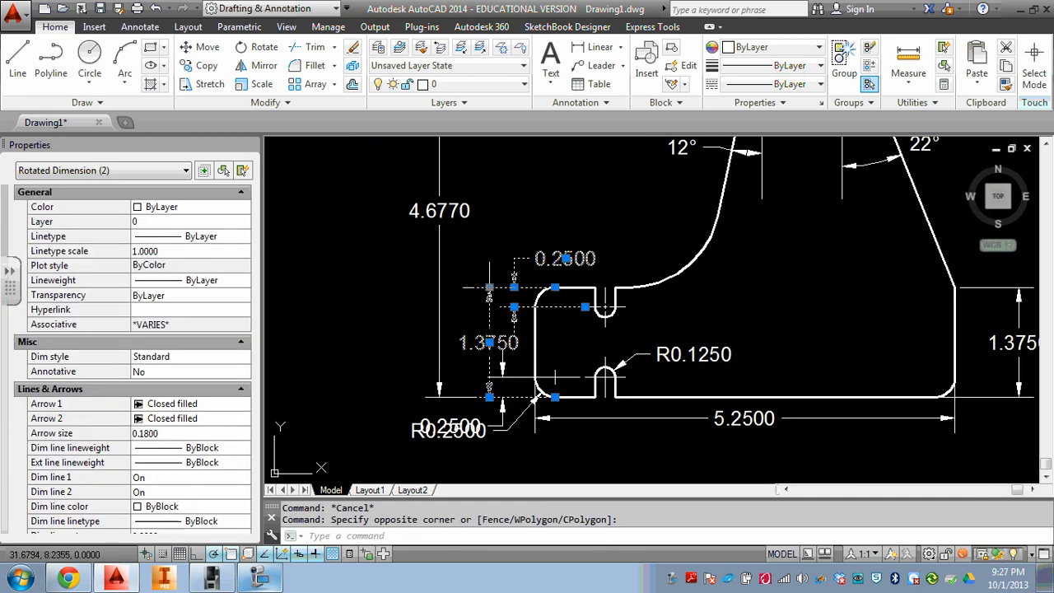
{"action": "left_click", "coordinate": [488, 288]}
{"action": "key", "text": "Escape"}
- Move the 4.6770 overall height dimension farther left to clear the base height dimension
{"action": "left_click", "coordinate": [467, 268]}
{"action": "left_click", "coordinate": [397, 275]}
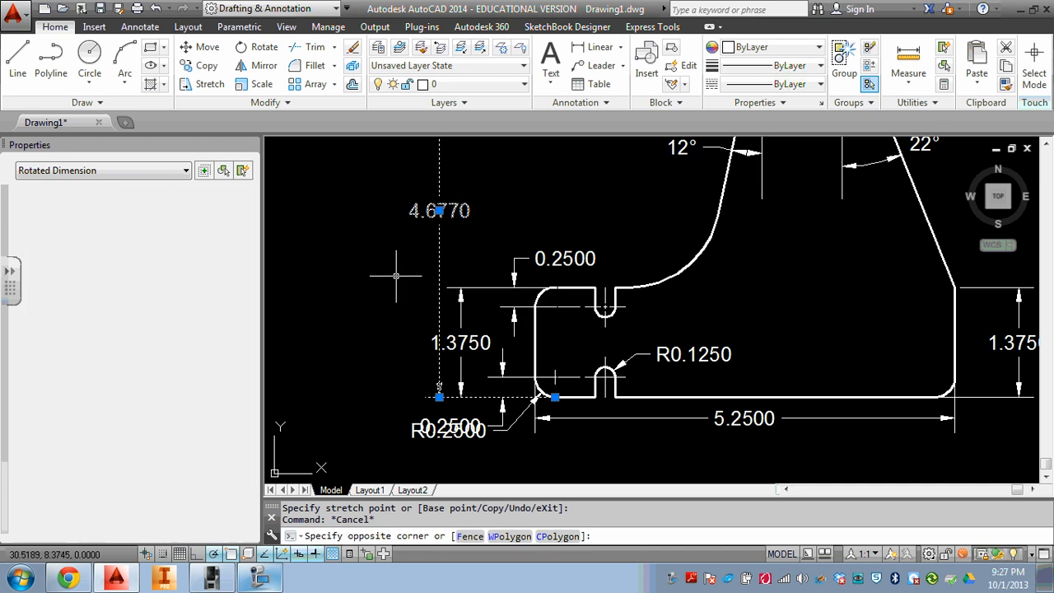
{"action": "left_click", "coordinate": [439, 397]}
{"action": "left_click", "coordinate": [405, 397]}
{"action": "key", "text": "Escape"}
{"action": "key", "text": "Escape"}
- Move the lower-left corner's radius dimension text down, below the lower slot's depth dimension
{"action": "middle_click_drag", "start_coordinate": [526, 429], "coordinate": [506, 387]}
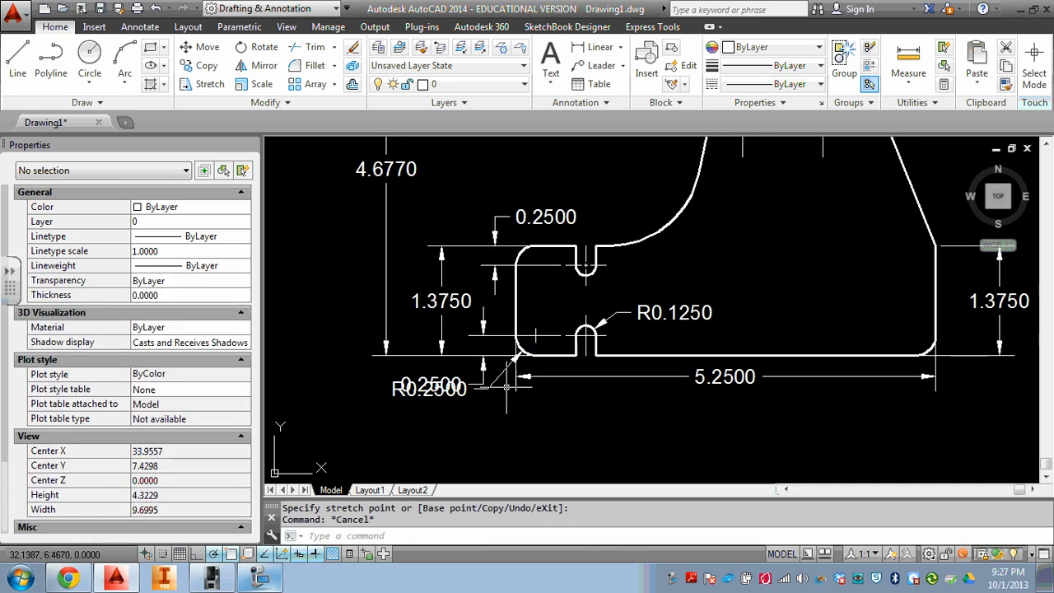
{"action": "left_click", "coordinate": [492, 384]}
{"action": "left_click", "coordinate": [430, 388]}
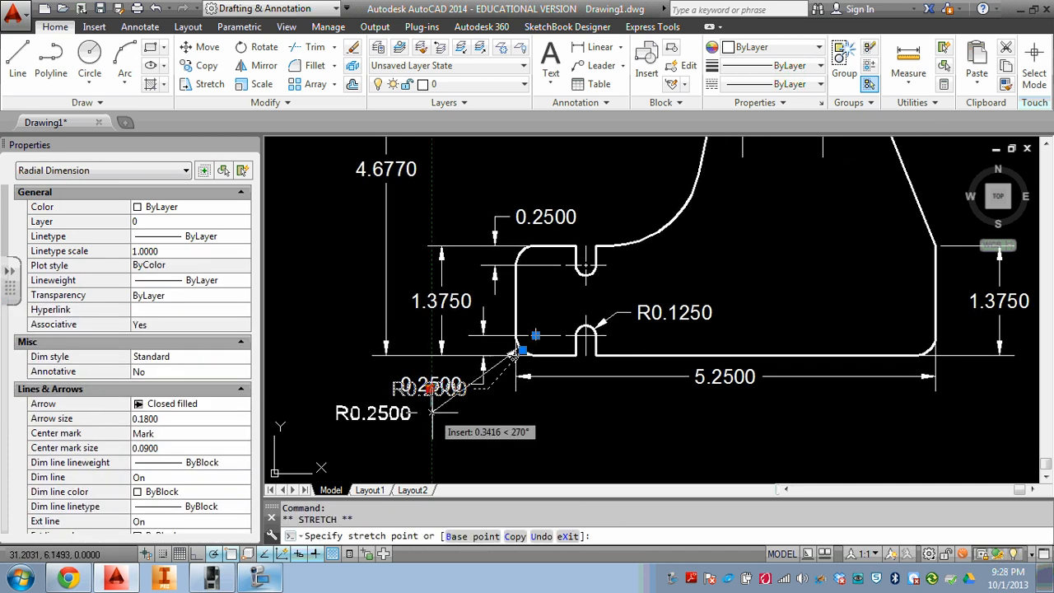
{"action": "left_click", "coordinate": [424, 408]}
{"action": "key", "text": "Escape"}
- Add TYP on a second line beneath the lower-left corner's radius dimension text
{"action": "double_click", "coordinate": [449, 410]}
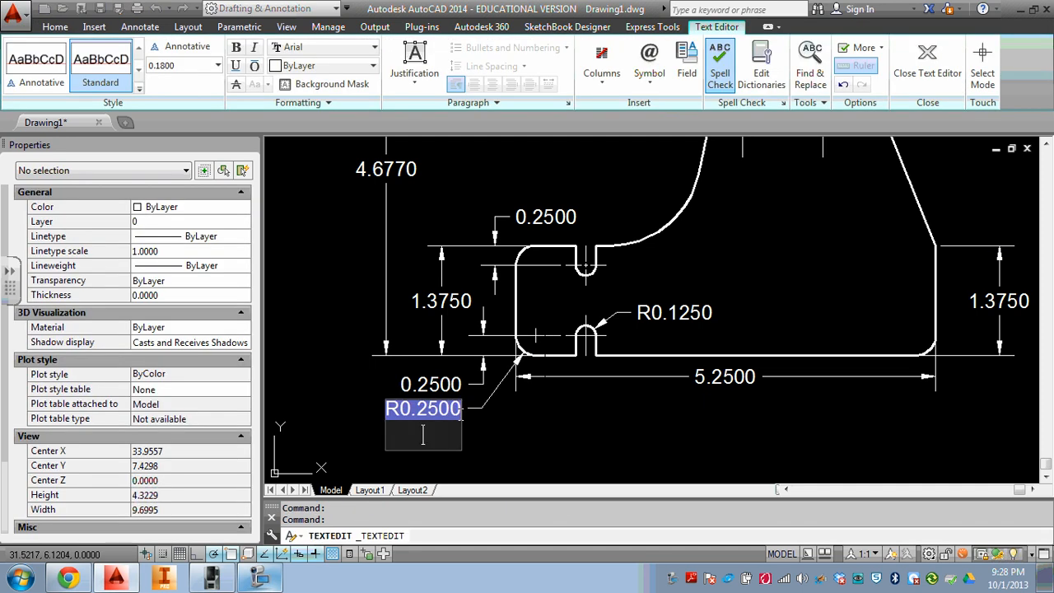
{"action": "type", "text": "typ"}
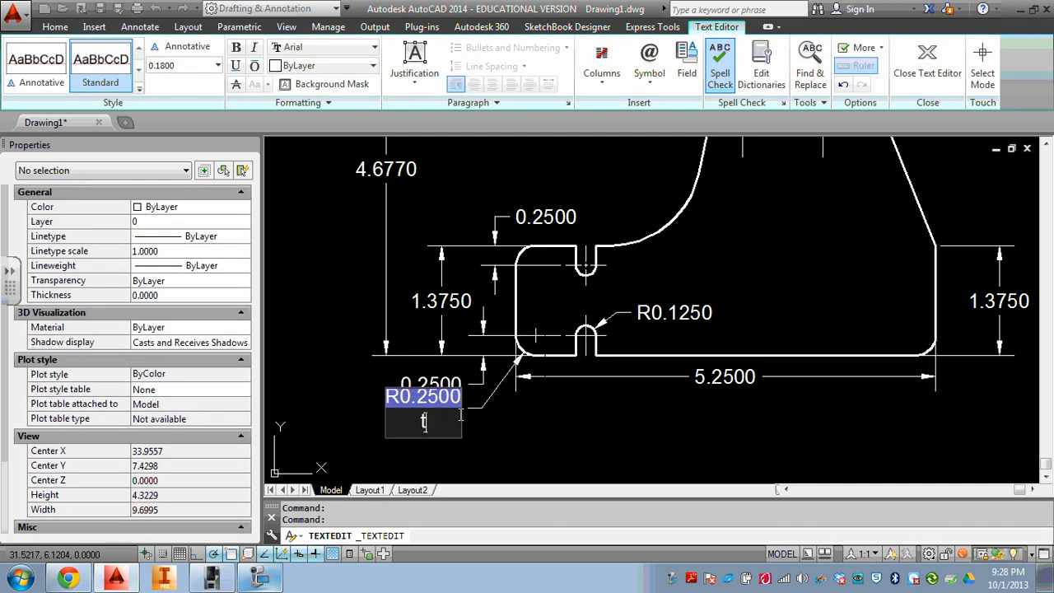
{"action": "key", "text": "BackSpace"}
{"action": "type", "text": "TYP"}
{"action": "left_click", "coordinate": [514, 421]}
- Shift the lower-left corner's radius dimension text lower so it clears the lower slot's depth dimension
{"action": "left_click", "coordinate": [490, 415]}
{"action": "left_click", "coordinate": [485, 404]}
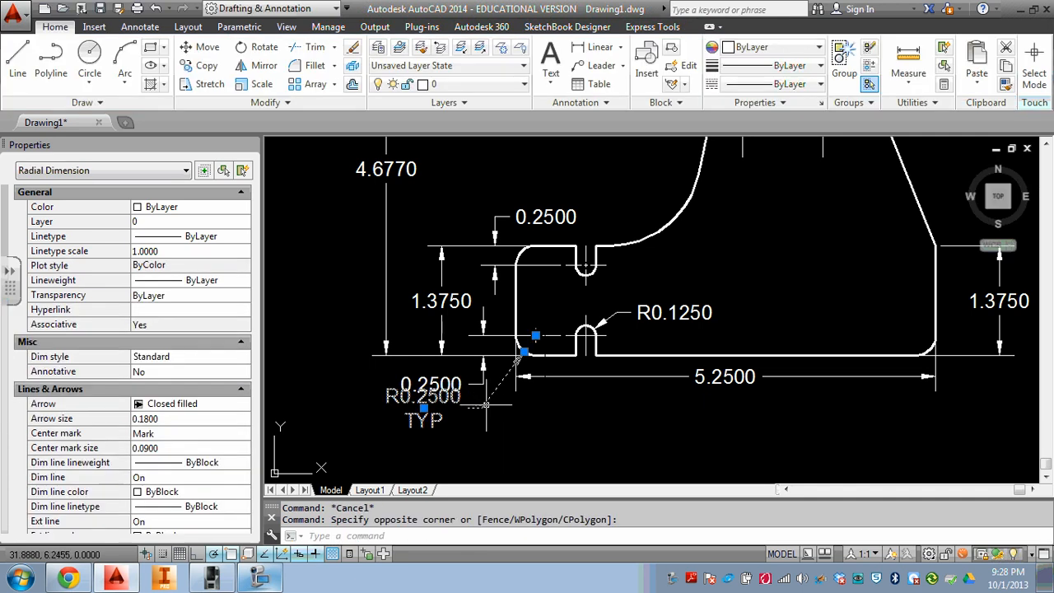
{"action": "left_click", "coordinate": [524, 352]}
{"action": "left_click", "coordinate": [524, 417]}
{"action": "key", "text": "Escape"}
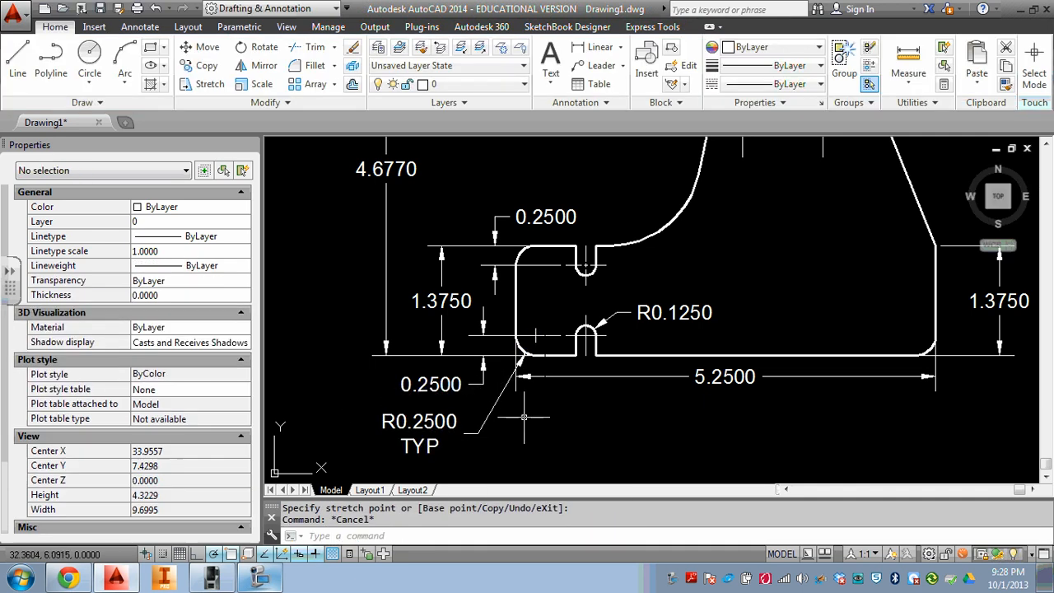
- Add TYP on a second line beneath the lower slot's radius dimension text
{"action": "double_click", "coordinate": [680, 309]}
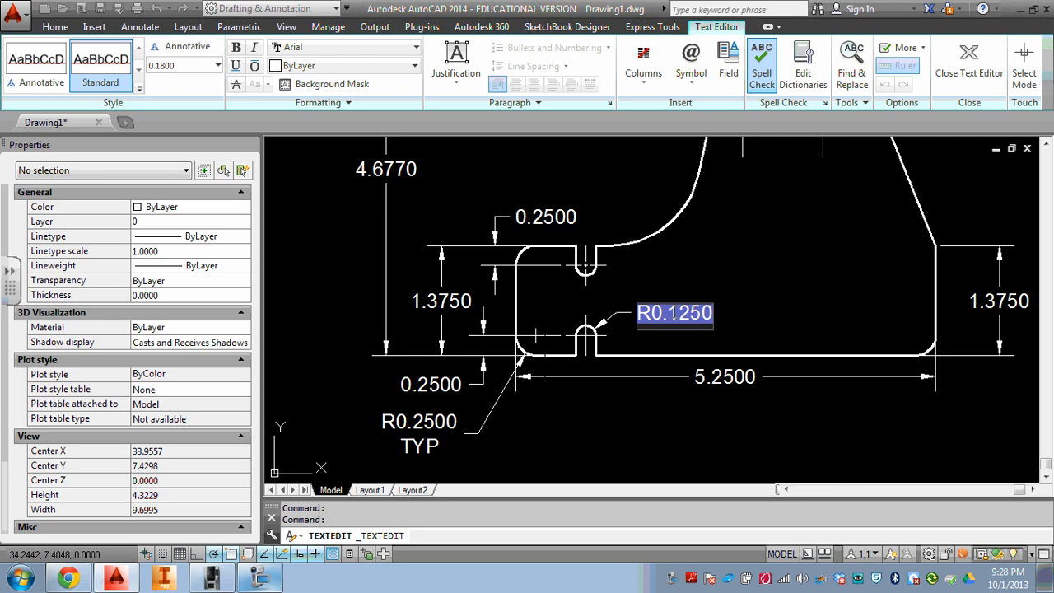
{"action": "key", "text": "Return"}
{"action": "key", "text": "BackSpace"}
{"action": "key", "text": "BackSpace"}
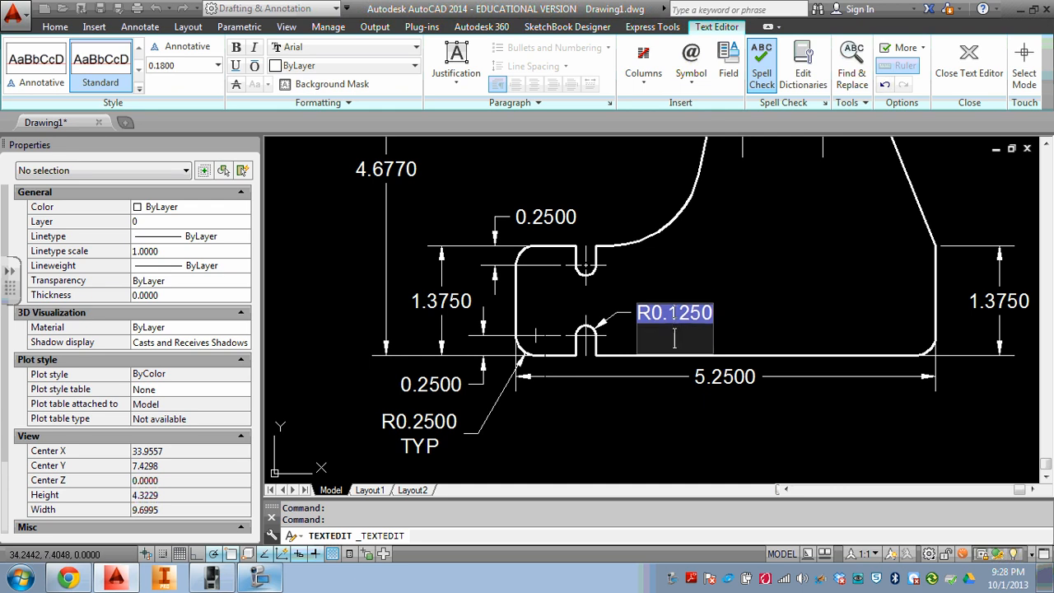
{"action": "type", "text": "TYP"}
{"action": "key", "text": "Escape"}
{"action": "key", "text": "Escape"}
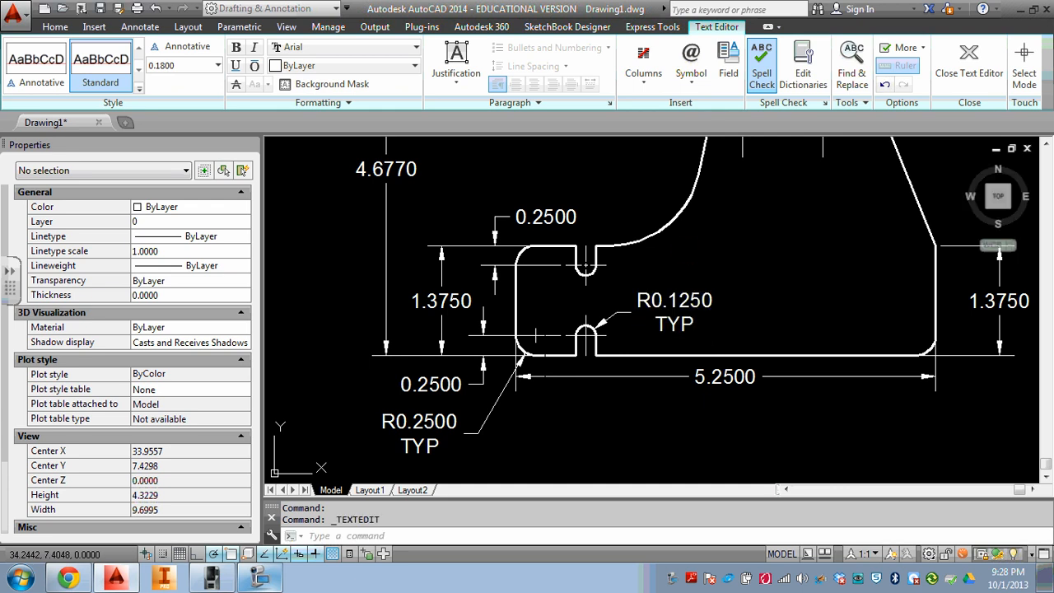
- Set the center mark of the lower-left corner's radius dimension to None
{"action": "scroll", "coordinate": [596, 329], "scroll_direction": "up", "scroll_amount": 2}
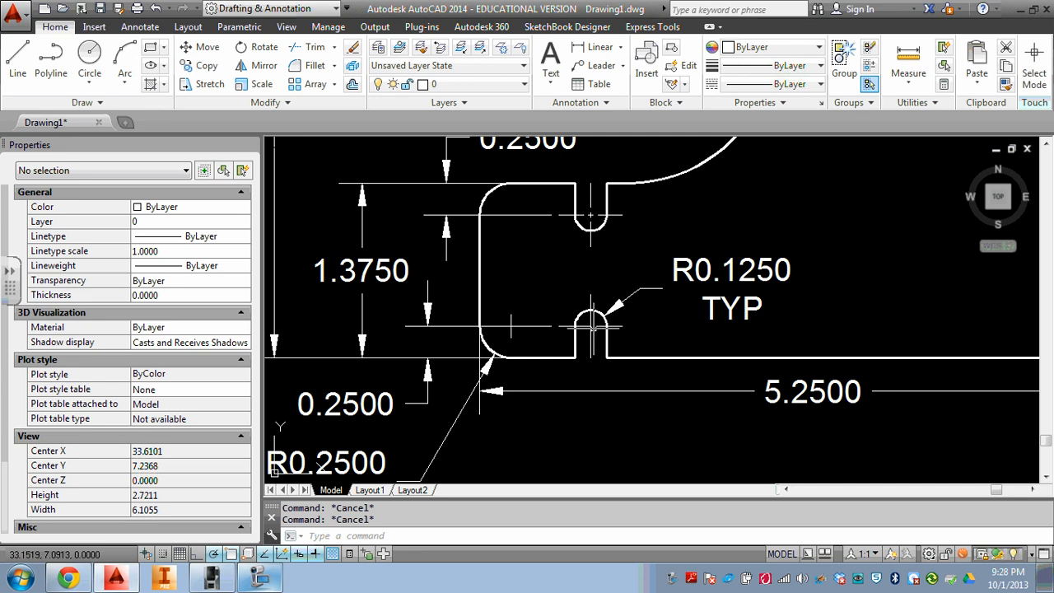
{"action": "left_click", "coordinate": [508, 328]}
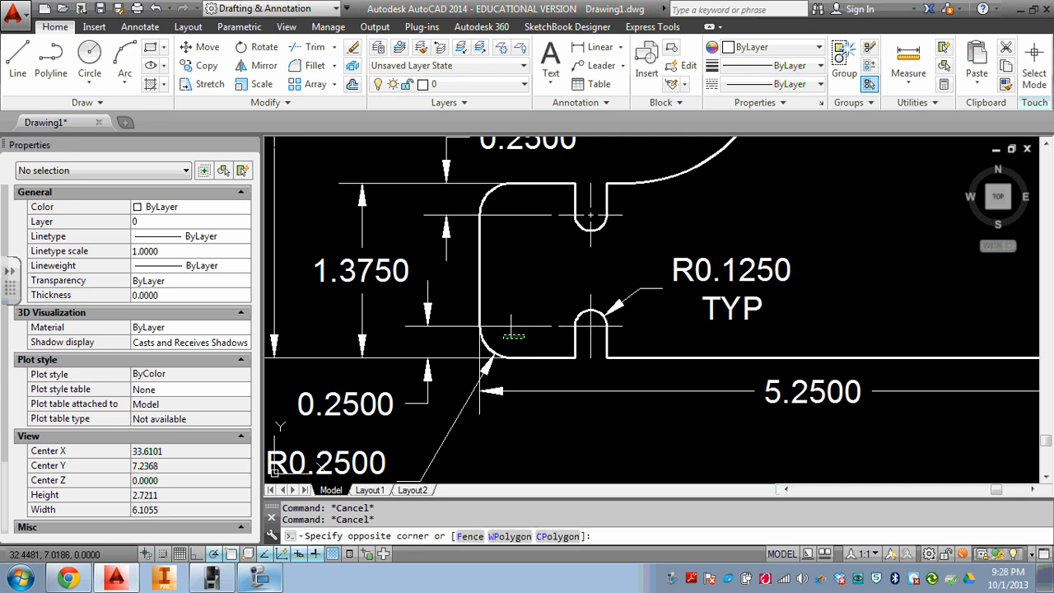
{"action": "left_click", "coordinate": [510, 327]}
{"action": "left_click", "coordinate": [163, 435]}
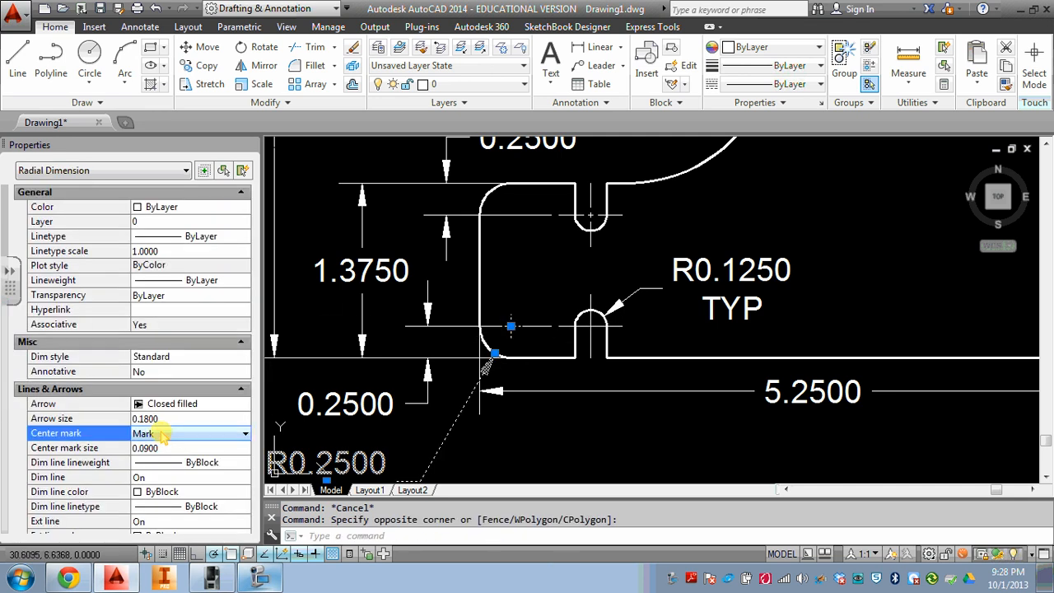
{"action": "left_click", "coordinate": [163, 435]}
{"action": "left_click", "coordinate": [156, 474]}
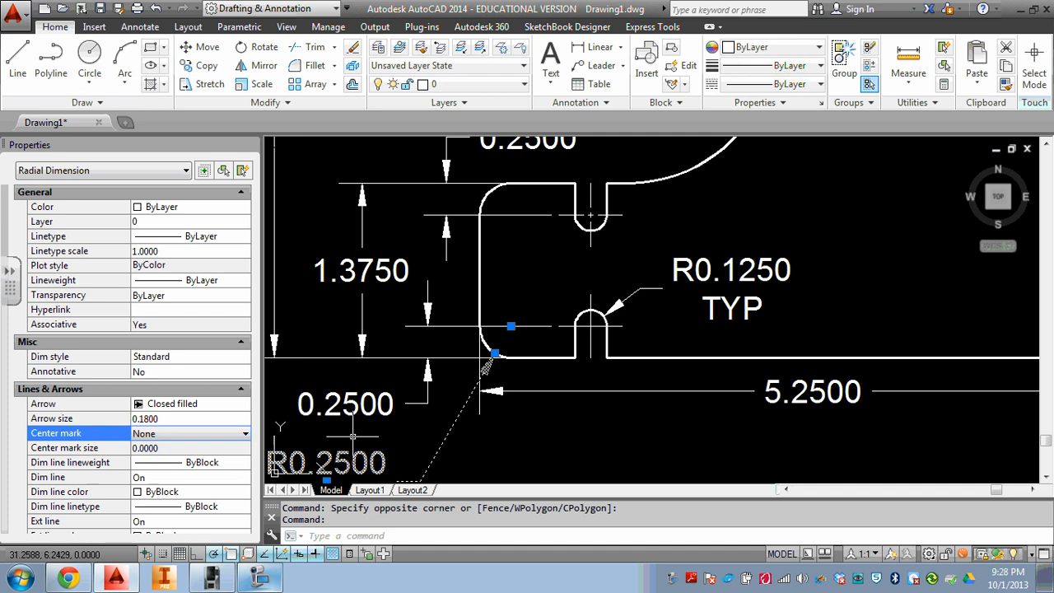
{"action": "key", "text": "Escape"}
- Match the lower-left corner radius dimension's properties onto the lower slot's radius dimension
{"action": "type", "text": "ma"}
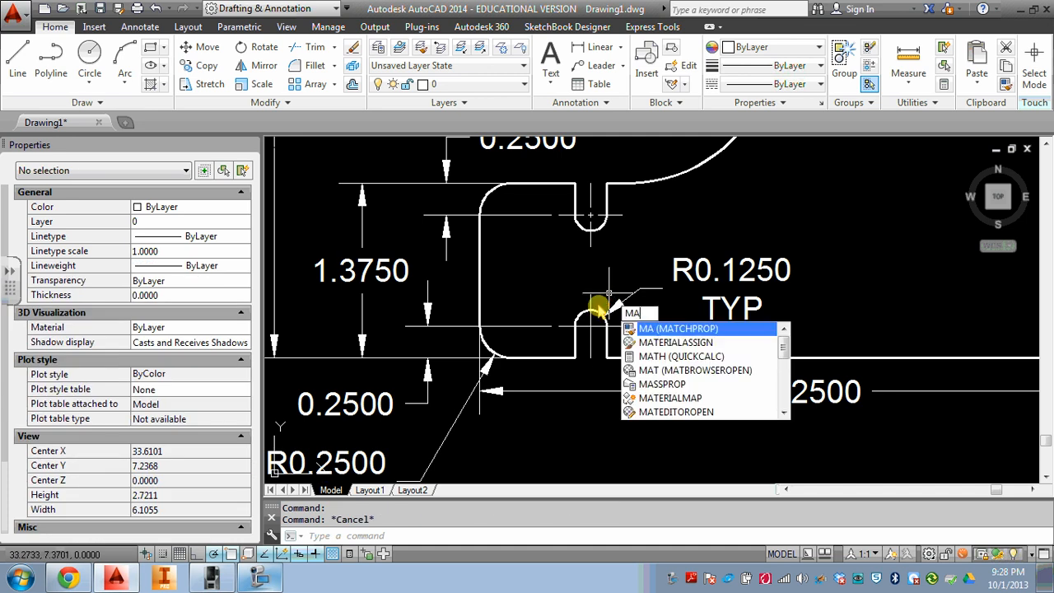
{"action": "key", "text": "Return"}
{"action": "left_click", "coordinate": [458, 422]}
{"action": "left_click", "coordinate": [756, 210]}
{"action": "left_click", "coordinate": [716, 268]}
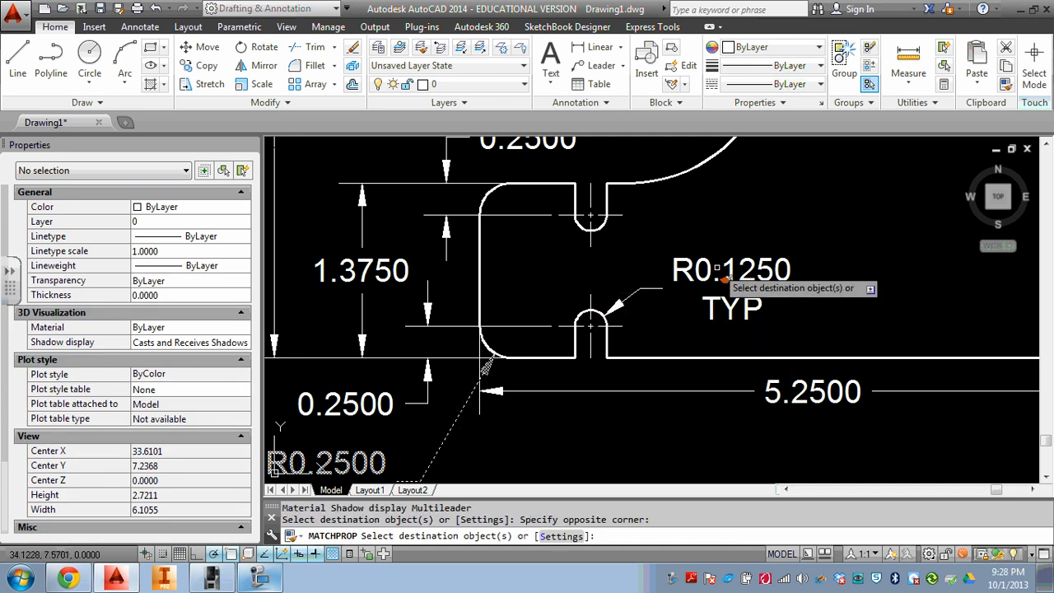
{"action": "key", "text": "Escape"}
- Move the overall base width dimension farther below the profile to make room for another dimension
{"action": "scroll", "coordinate": [591, 327], "scroll_direction": "down", "scroll_amount": 2}
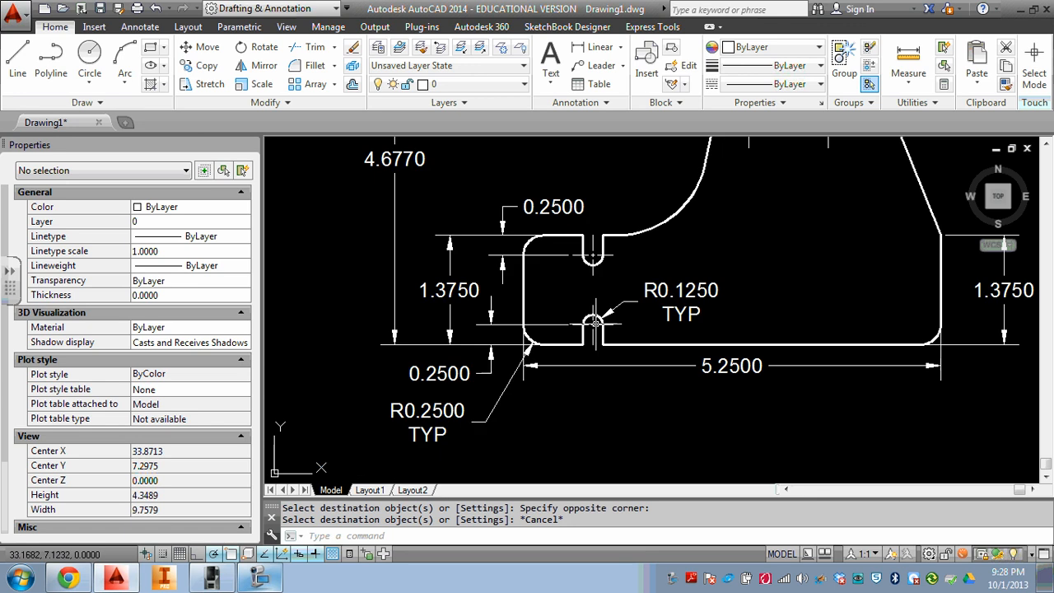
{"action": "scroll", "coordinate": [465, 203], "scroll_direction": "down", "scroll_amount": 2}
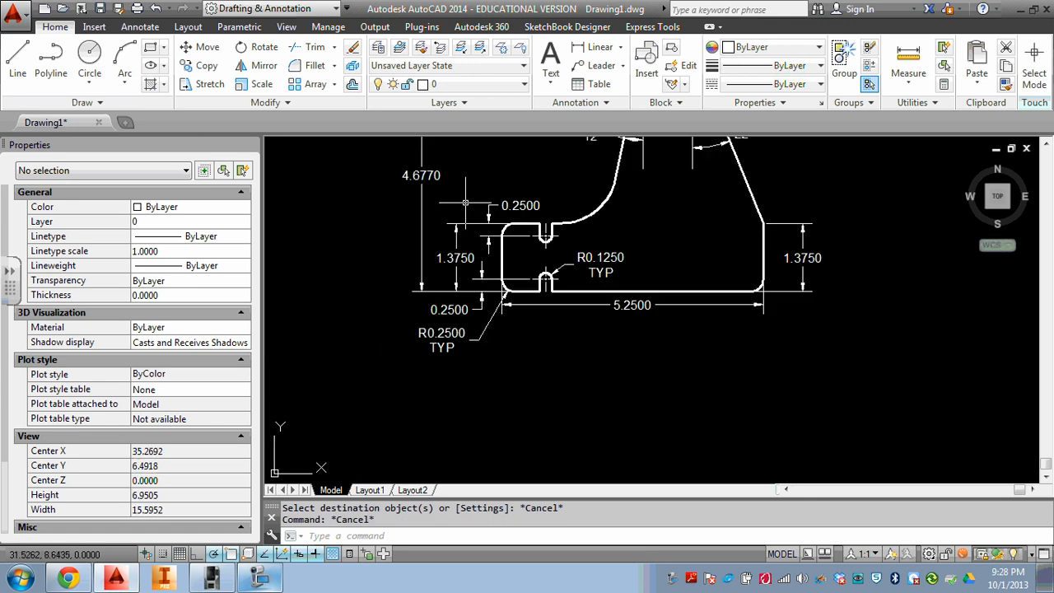
{"action": "middle_click_drag", "start_coordinate": [479, 203], "coordinate": [462, 232]}
{"action": "scroll", "coordinate": [590, 326], "scroll_direction": "up", "scroll_amount": 4}
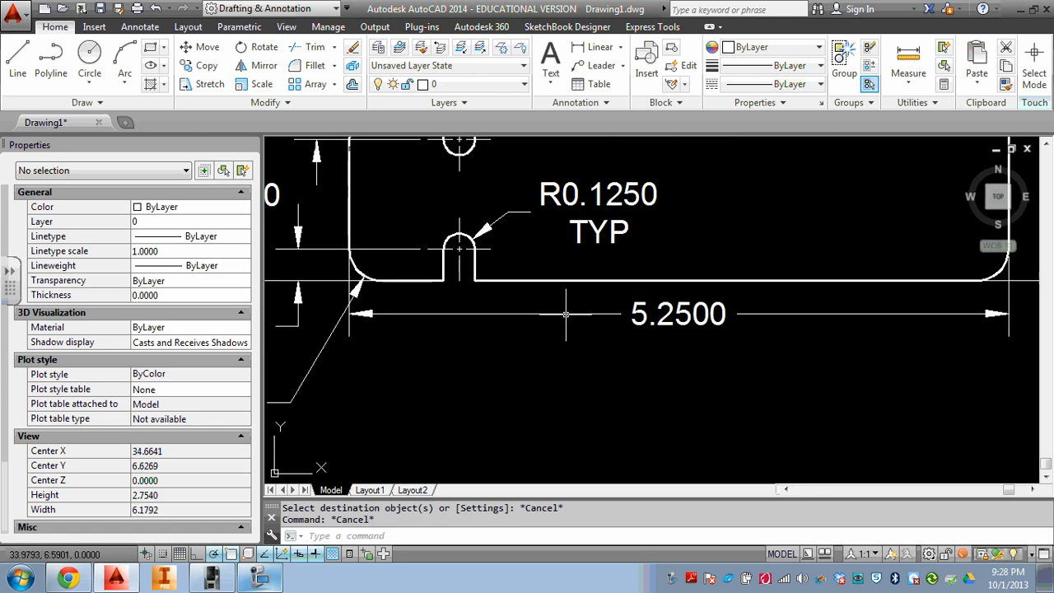
{"action": "left_click", "coordinate": [546, 323]}
{"action": "left_click", "coordinate": [349, 314]}
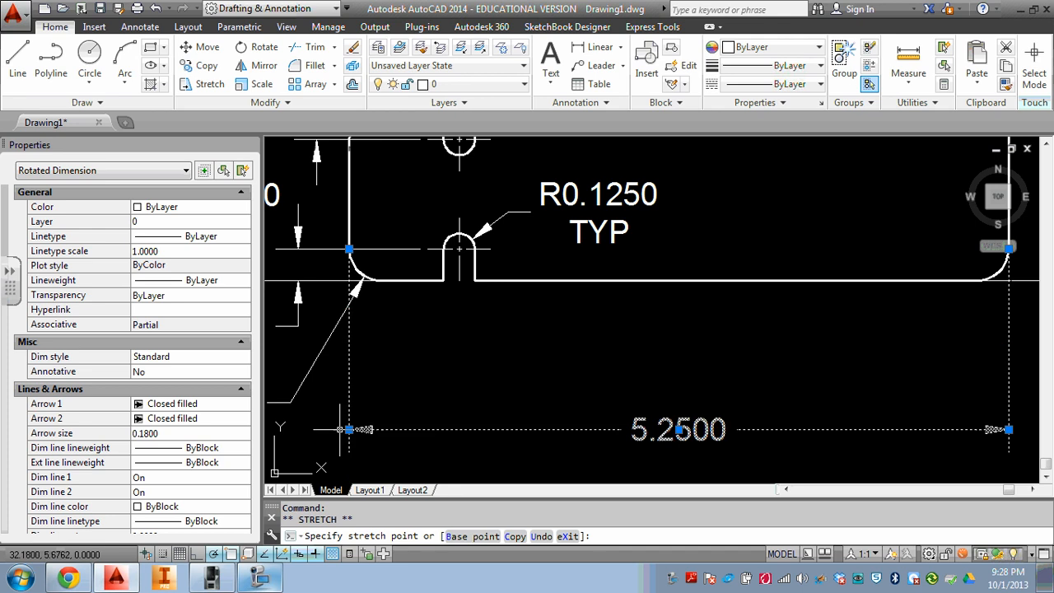
{"action": "left_click", "coordinate": [351, 428]}
{"action": "key", "text": "Escape"}
- Add a horizontal linear dimension from the base's left edge to the lower slot's vertical centerline, placed between the base and the overall width dimension
{"action": "left_click", "coordinate": [602, 48]}
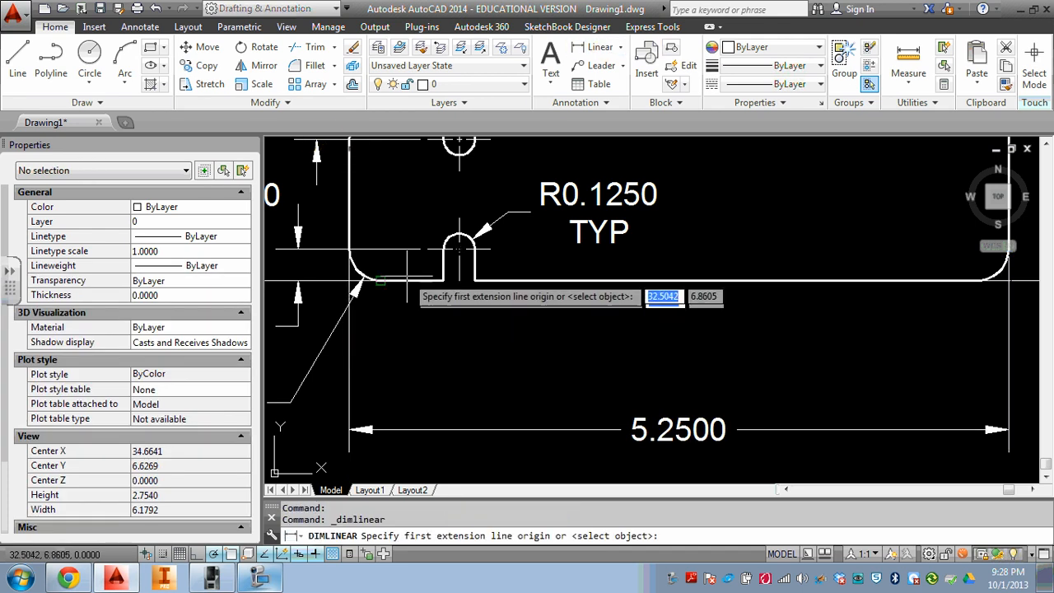
{"action": "left_click", "coordinate": [459, 233]}
{"action": "left_click", "coordinate": [459, 281]}
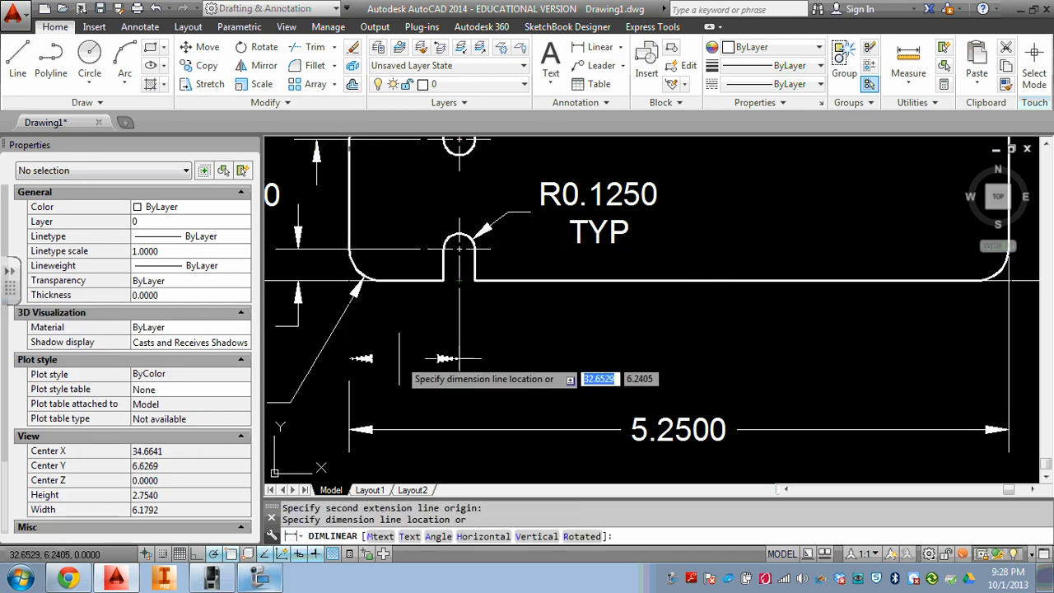
{"action": "left_click", "coordinate": [494, 337]}
{"action": "key", "text": "Escape"}
- Move the overall base width dimension up, closer to the slot's horizontal location dimension
{"action": "left_click", "coordinate": [488, 430]}
{"action": "left_click", "coordinate": [470, 431]}
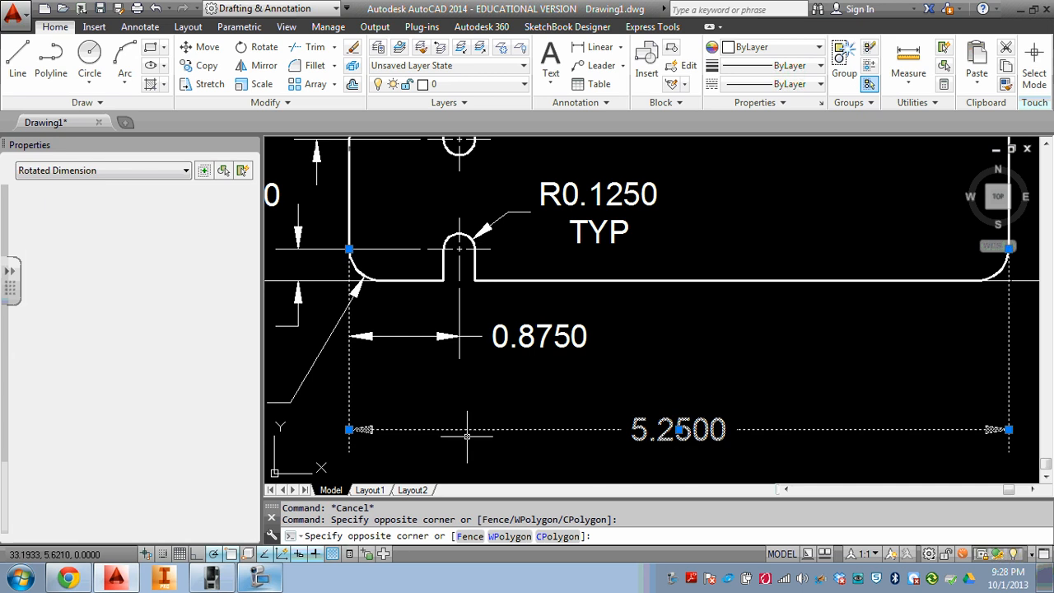
{"action": "left_click", "coordinate": [350, 429]}
{"action": "key", "text": "Escape"}
{"action": "scroll", "coordinate": [366, 383], "scroll_direction": "down", "scroll_amount": 5}
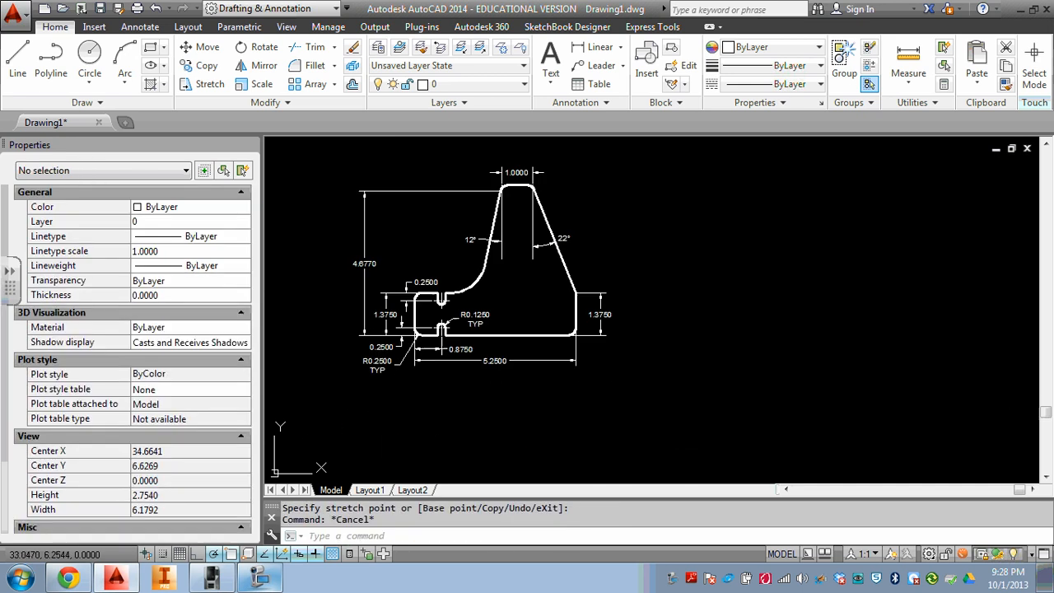
{"action": "scroll", "coordinate": [466, 346], "scroll_direction": "up", "scroll_amount": 5}
{"action": "scroll", "coordinate": [467, 347], "scroll_direction": "up", "scroll_amount": 2}
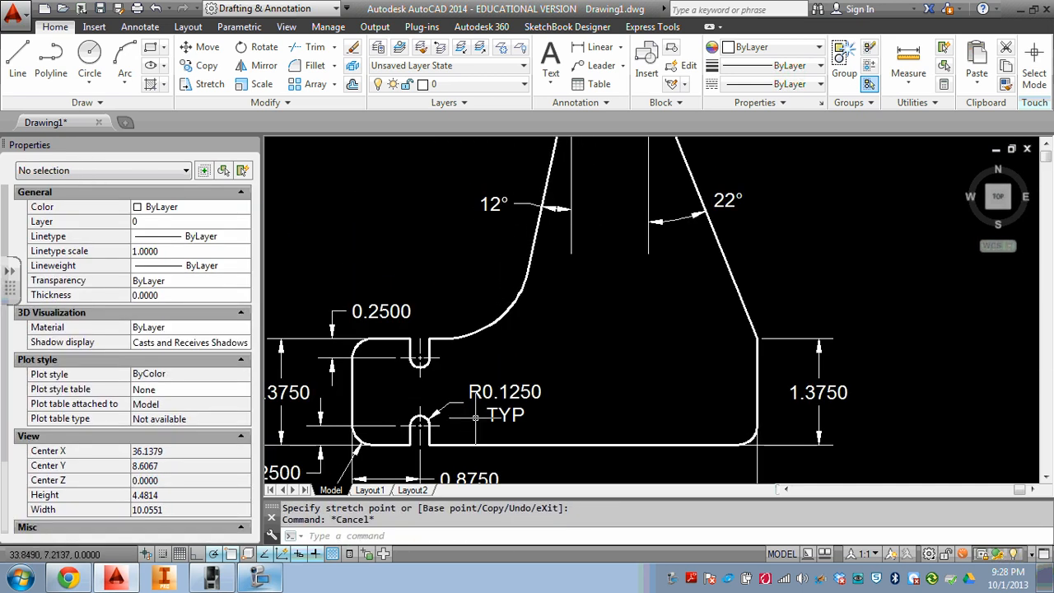
{"action": "scroll", "coordinate": [477, 354], "scroll_direction": "down", "scroll_amount": 4}
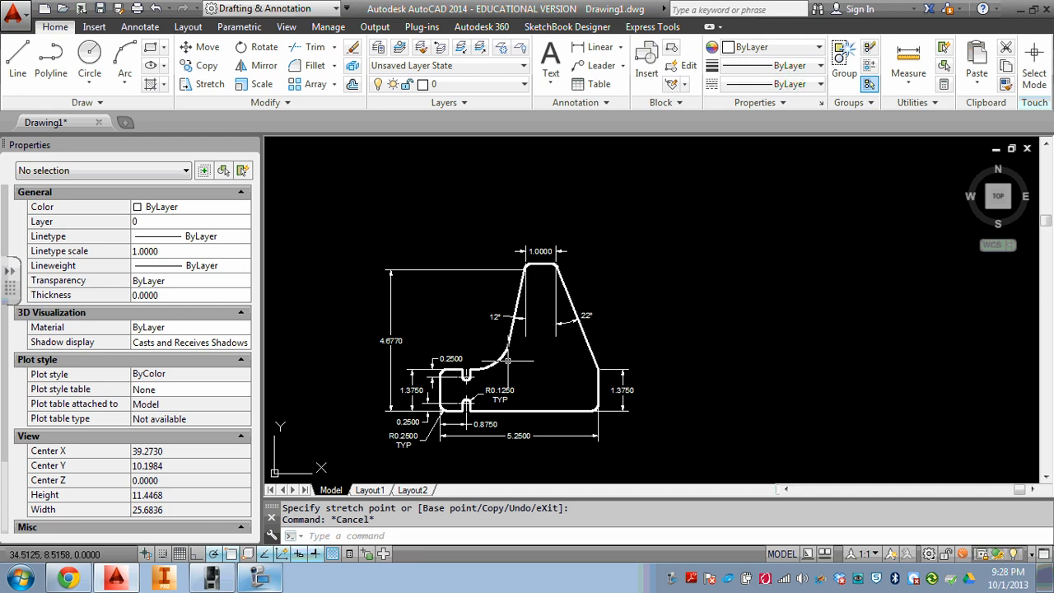